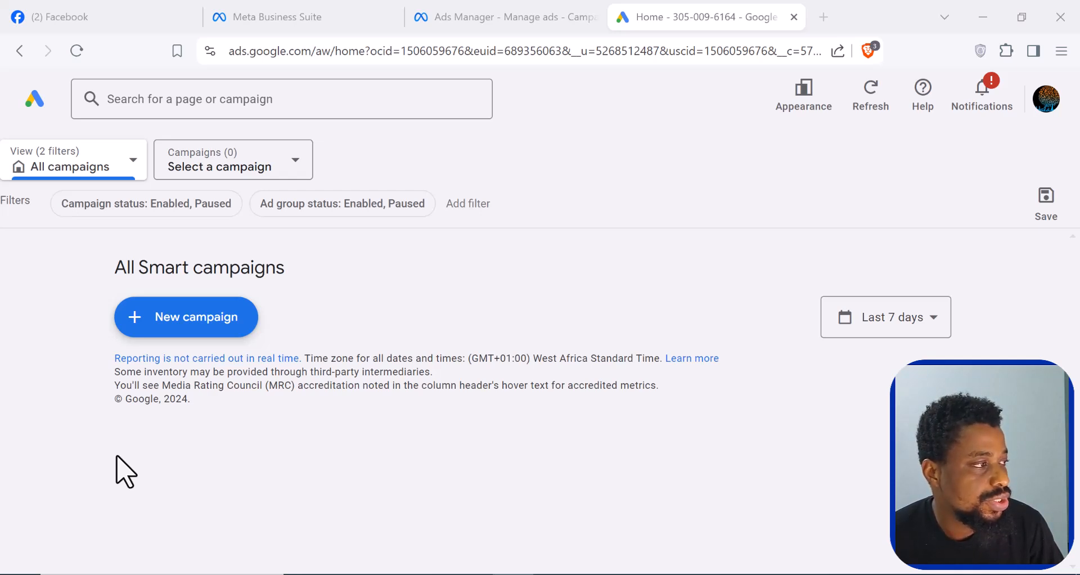
pyautogui.moveTo(296, 54); pyautogui.dragTo(230, 62)
pyautogui.rightClick(270, 56)
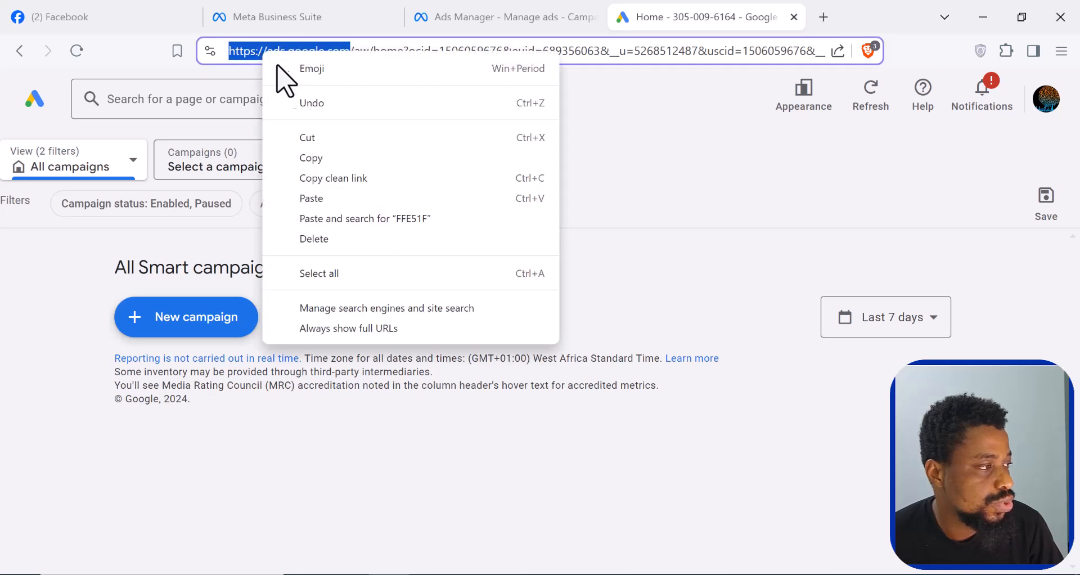
pyautogui.click(314, 159)
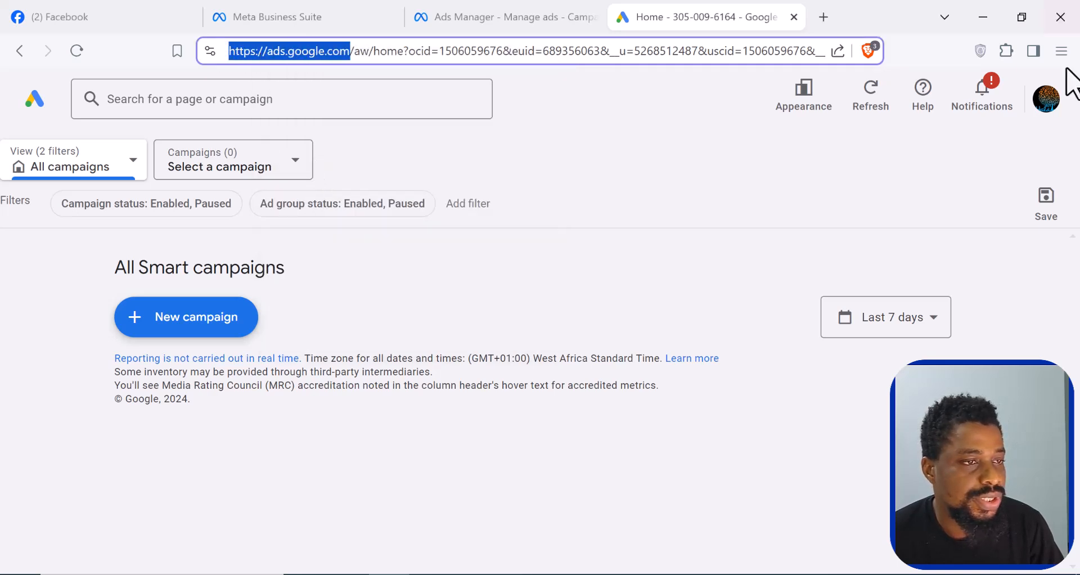
pyautogui.click(1061, 51)
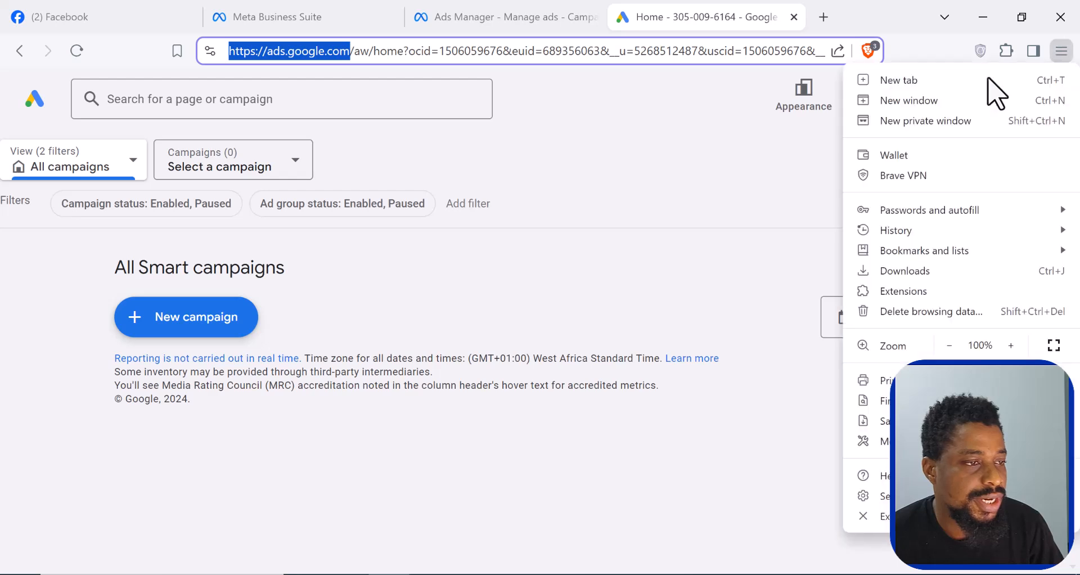
pyautogui.click(920, 128)
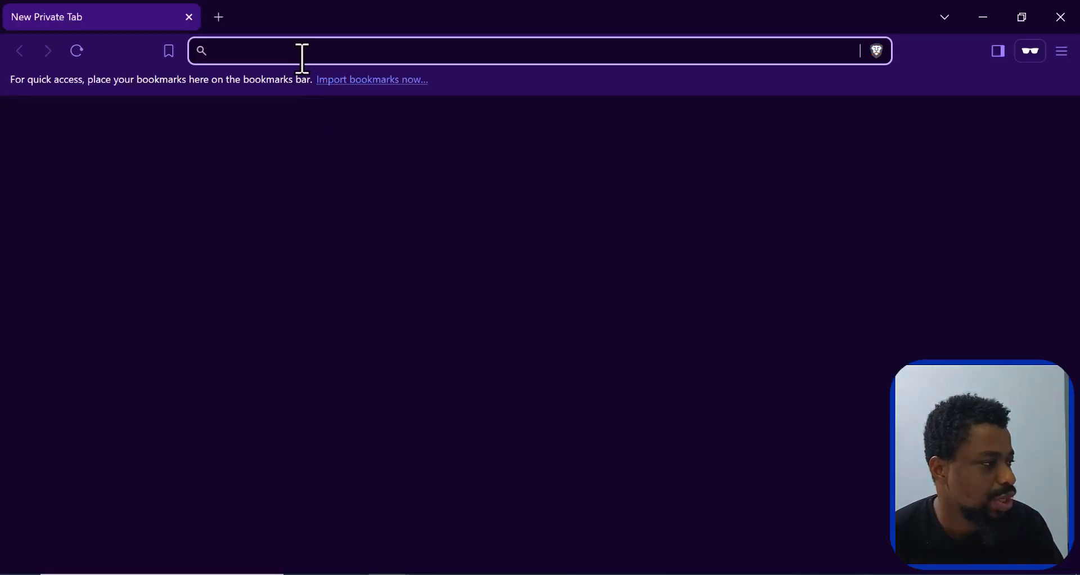
pyautogui.rightClick(302, 50)
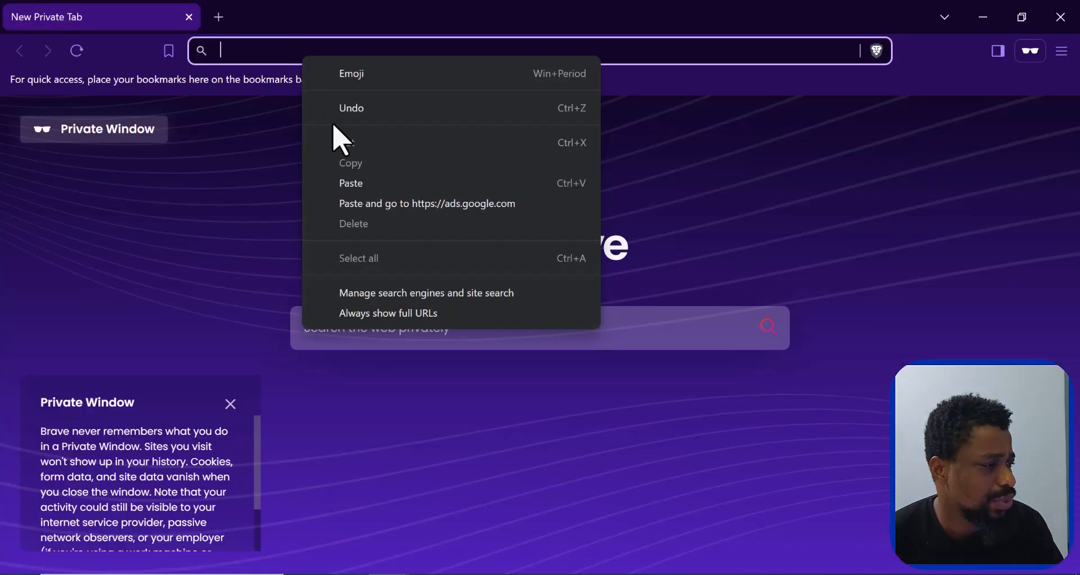
pyautogui.click(403, 211)
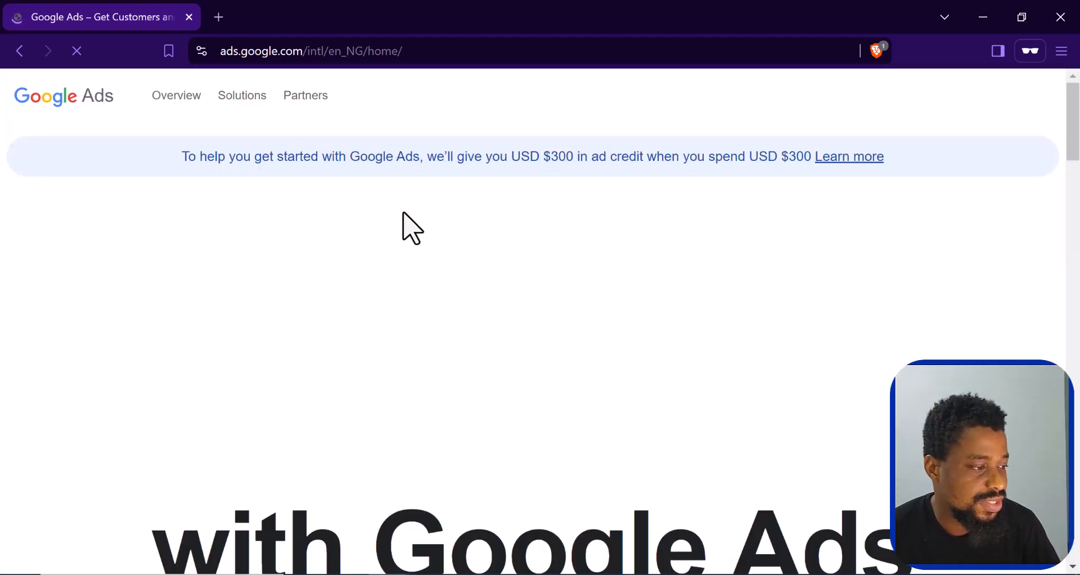
# - Look over the Google Ads landing page and open its account sign-in page
pyautogui.scroll(-2, 540, 345)
pyautogui.scroll(1, 535, 340)
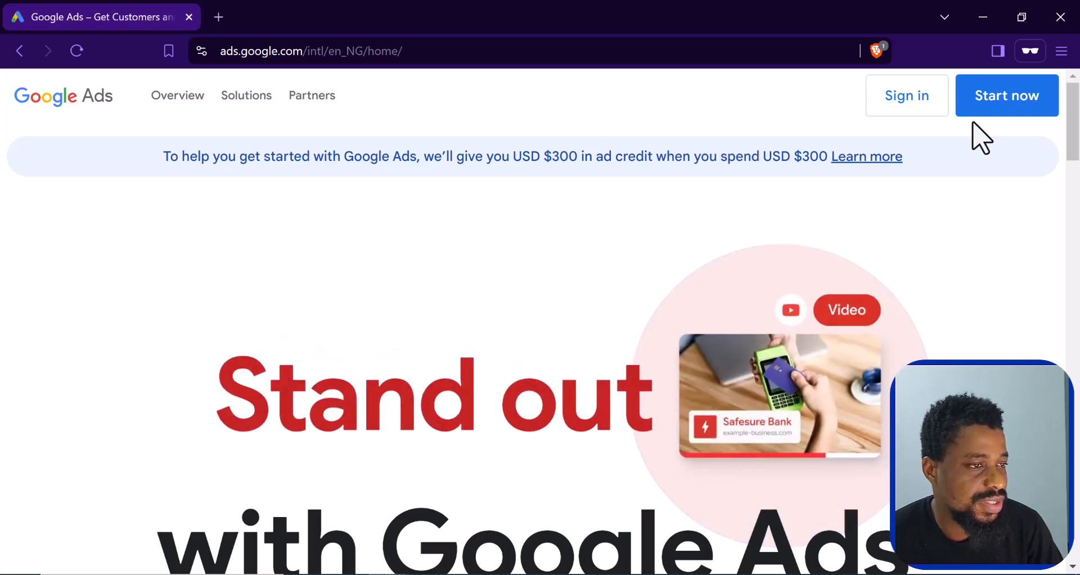
pyautogui.click(911, 103)
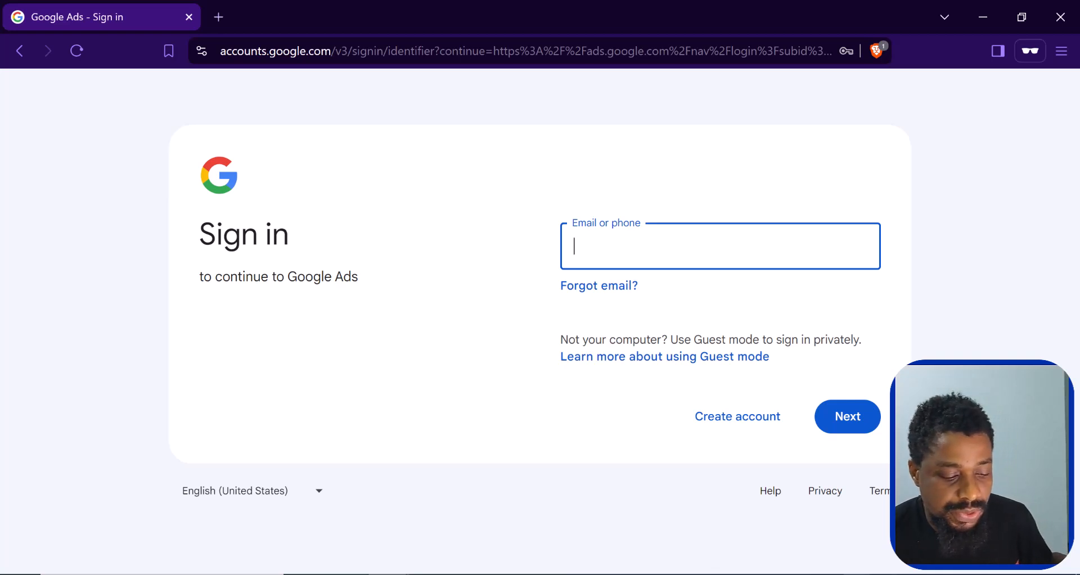
# - Switch back to the browser window with the signed-in Google Ads account, duplicate its home tab and return to the original tab
pyautogui.click(21, 573)
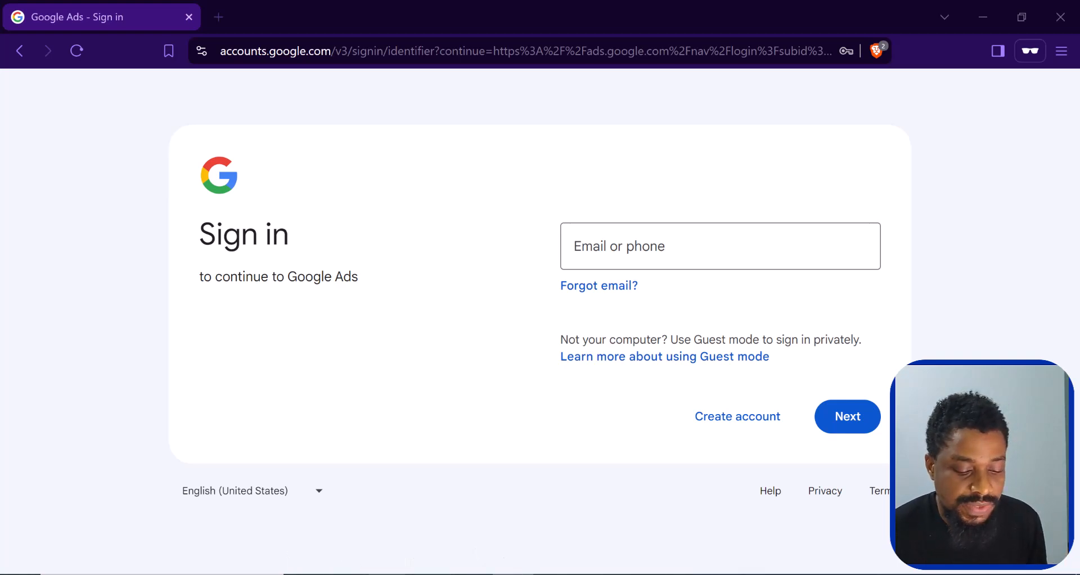
pyautogui.moveTo(388, 573)
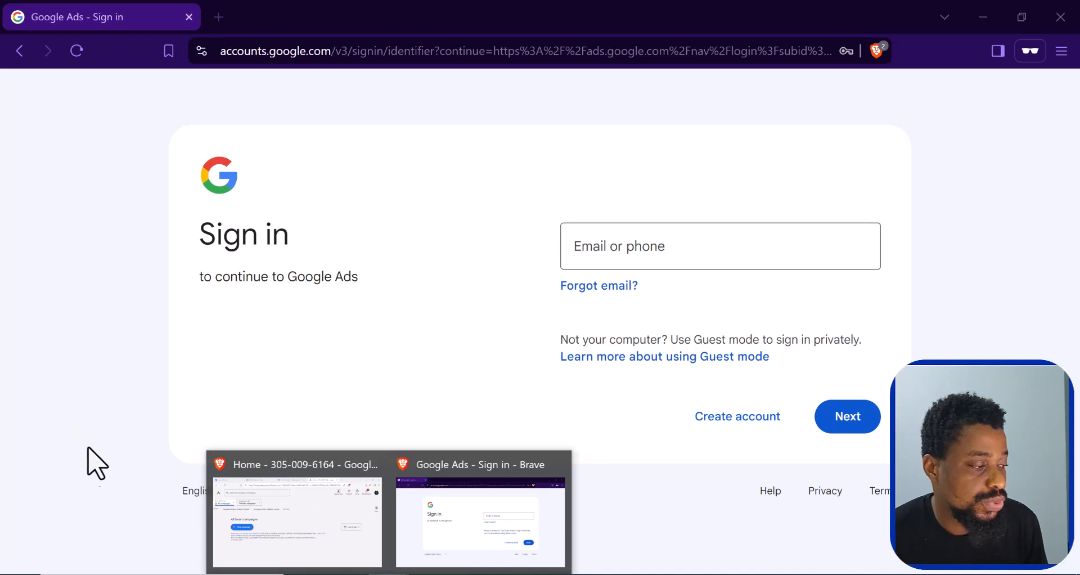
pyautogui.click(287, 515)
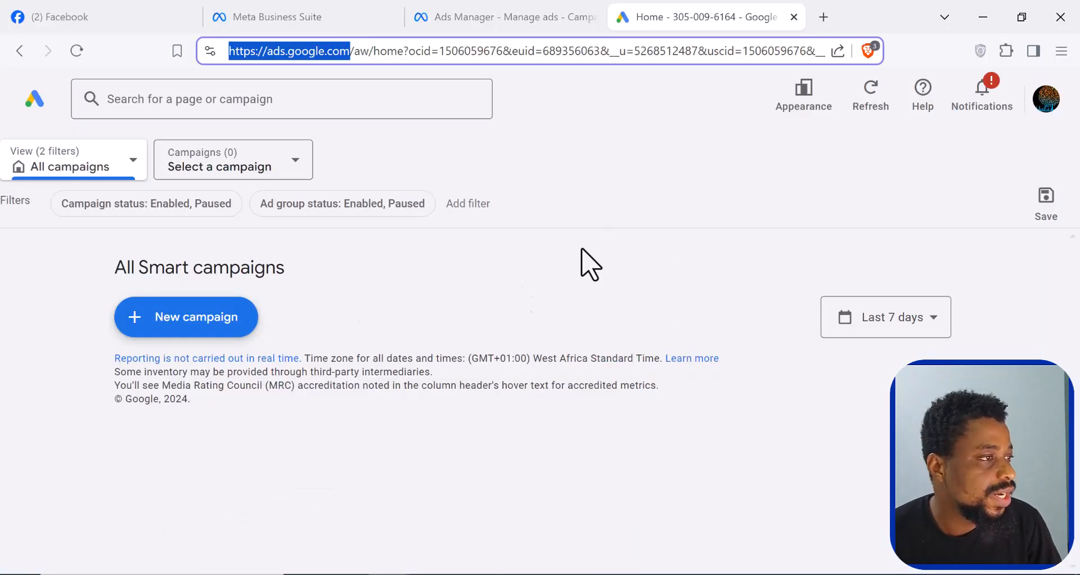
pyautogui.rightClick(675, 18)
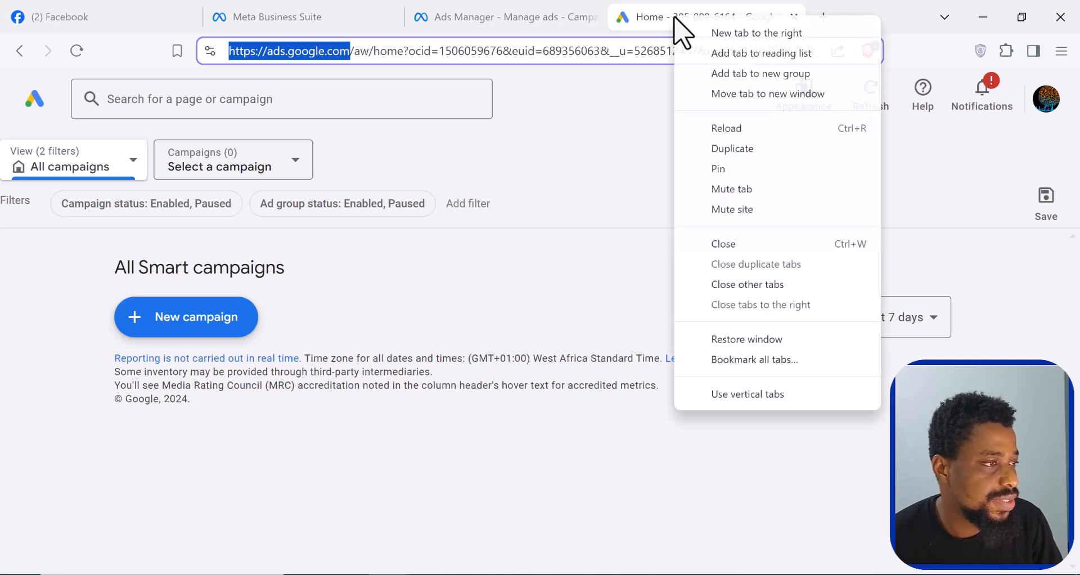
pyautogui.click(753, 151)
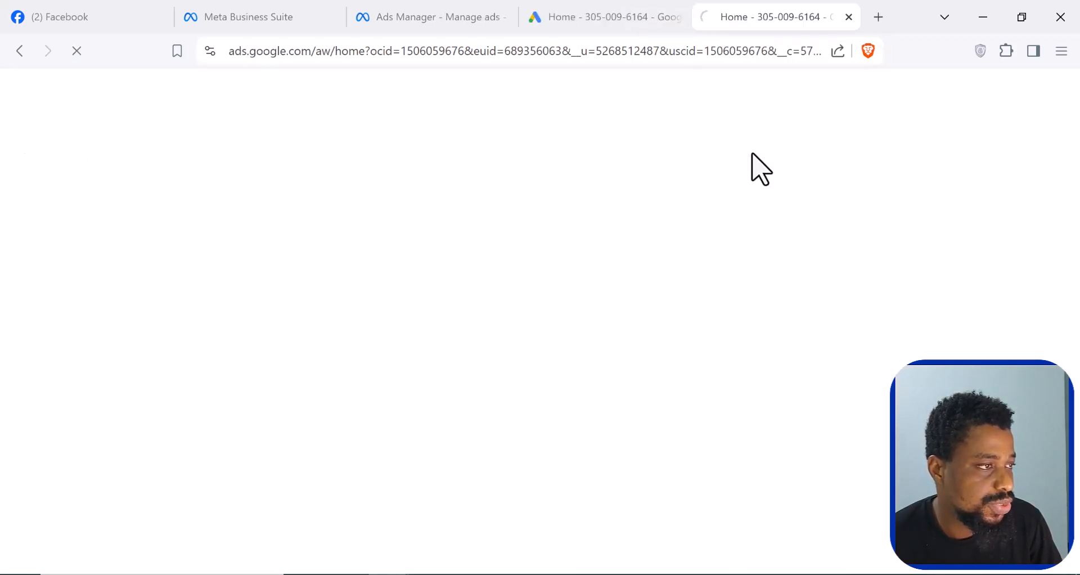
pyautogui.click(589, 17)
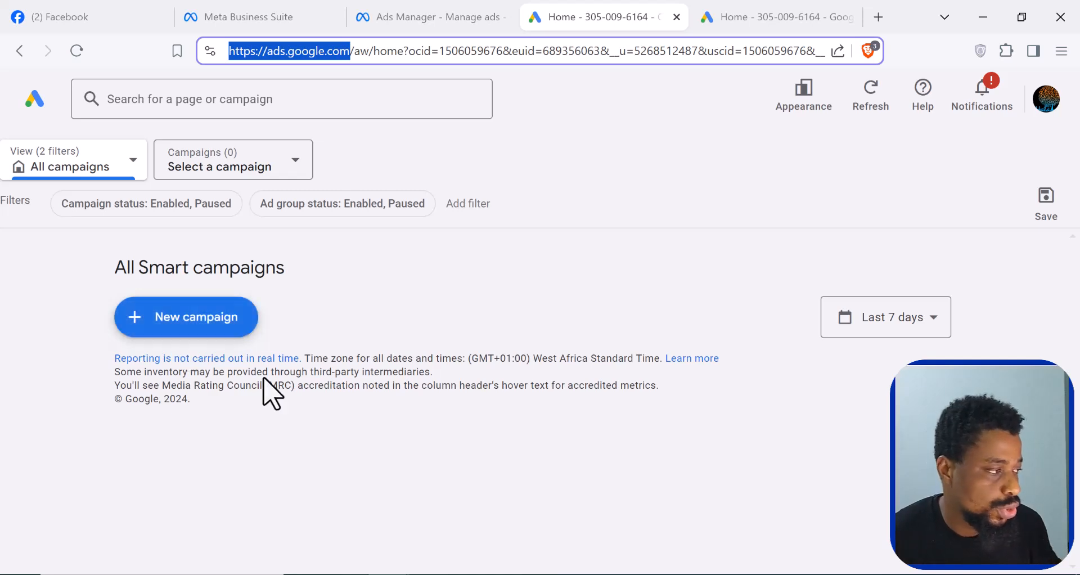
# - Start a new campaign from the Smart campaigns overview and switch its setup to Expert Mode
pyautogui.click(189, 323)
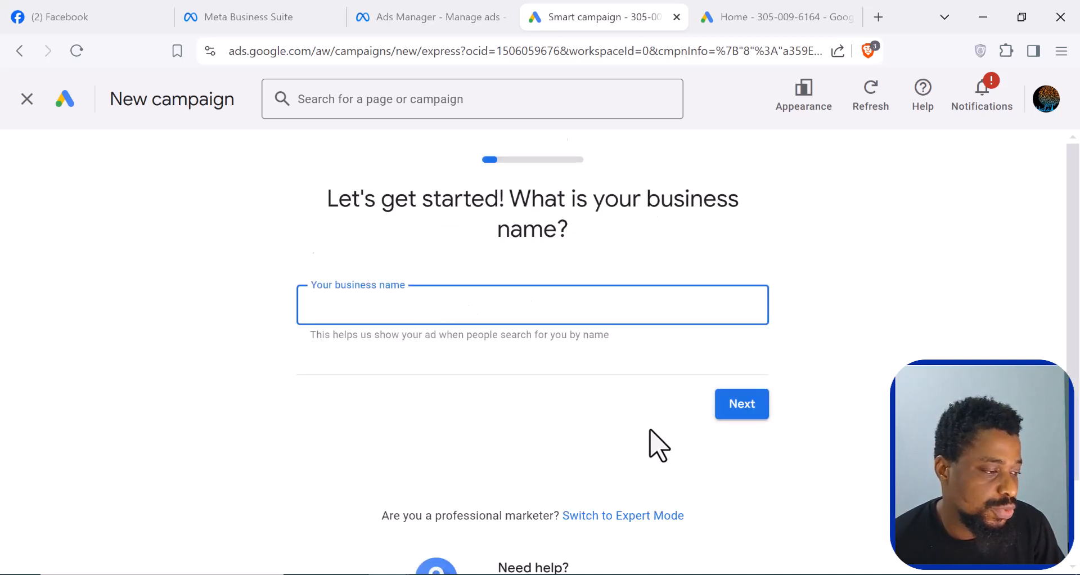
pyautogui.scroll(-2, 658, 441)
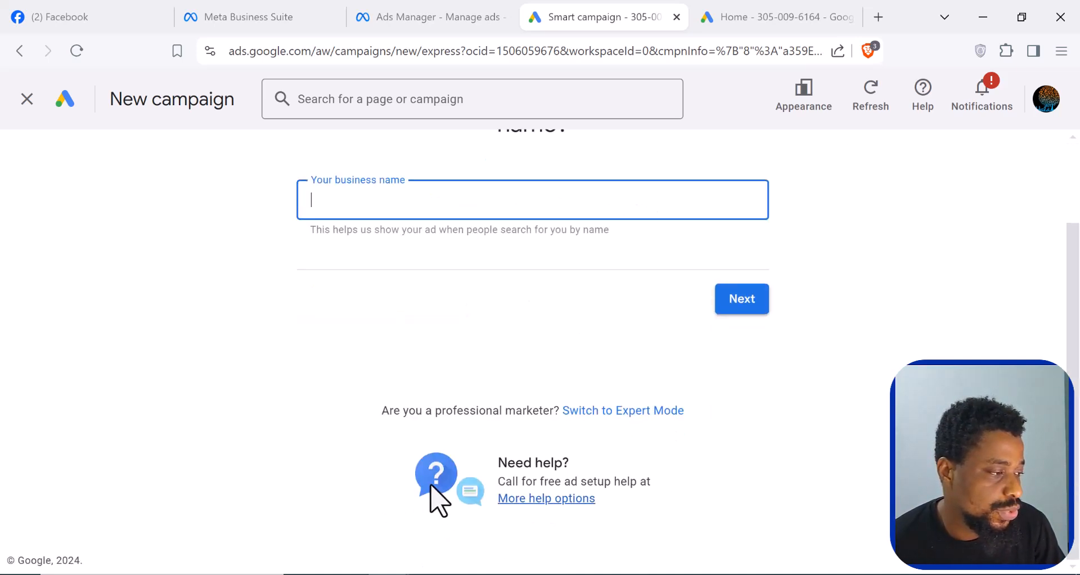
pyautogui.click(615, 417)
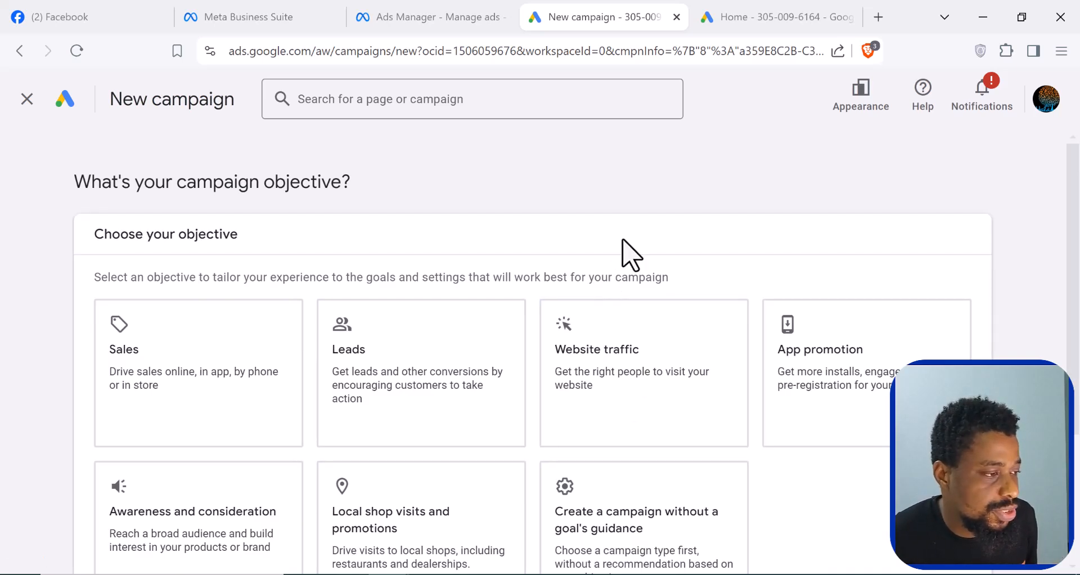
# - Review the campaign objectives and choose Awareness and consideration for the new campaign
pyautogui.scroll(-2, 623, 240)
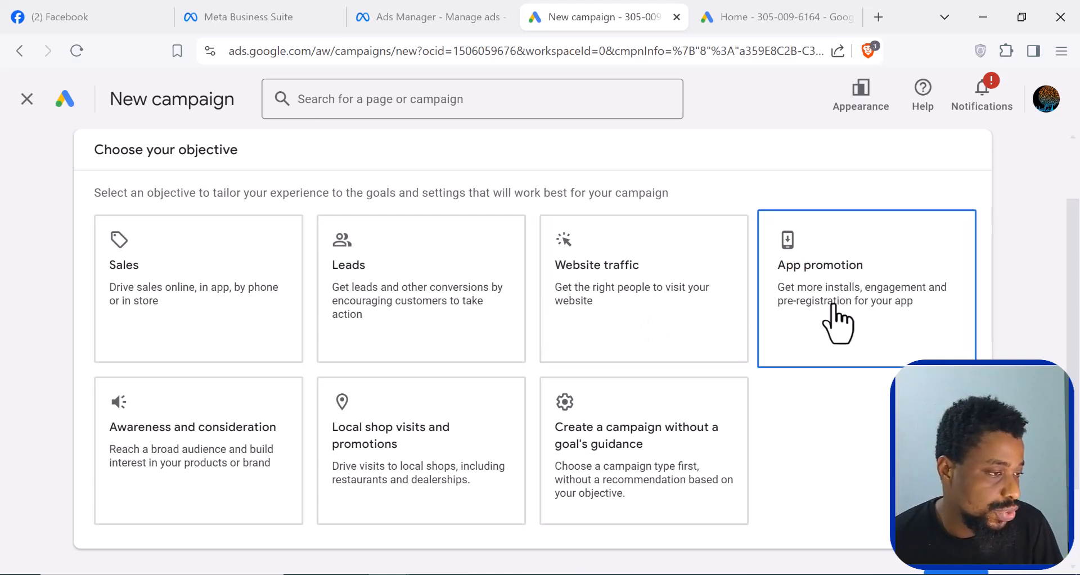
pyautogui.scroll(-2, 834, 315)
pyautogui.scroll(2, 834, 314)
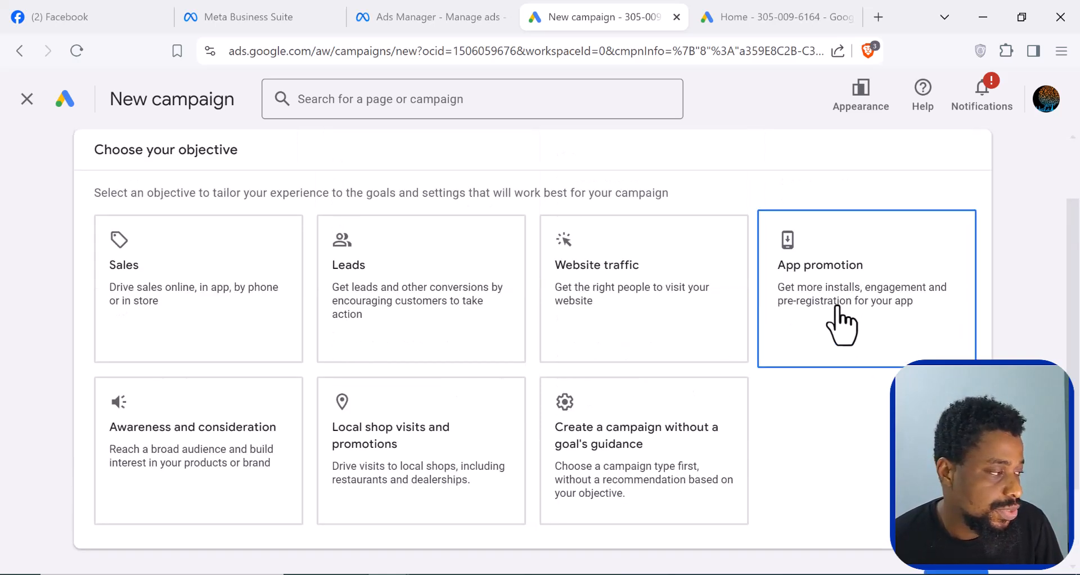
pyautogui.scroll(-2, 842, 326)
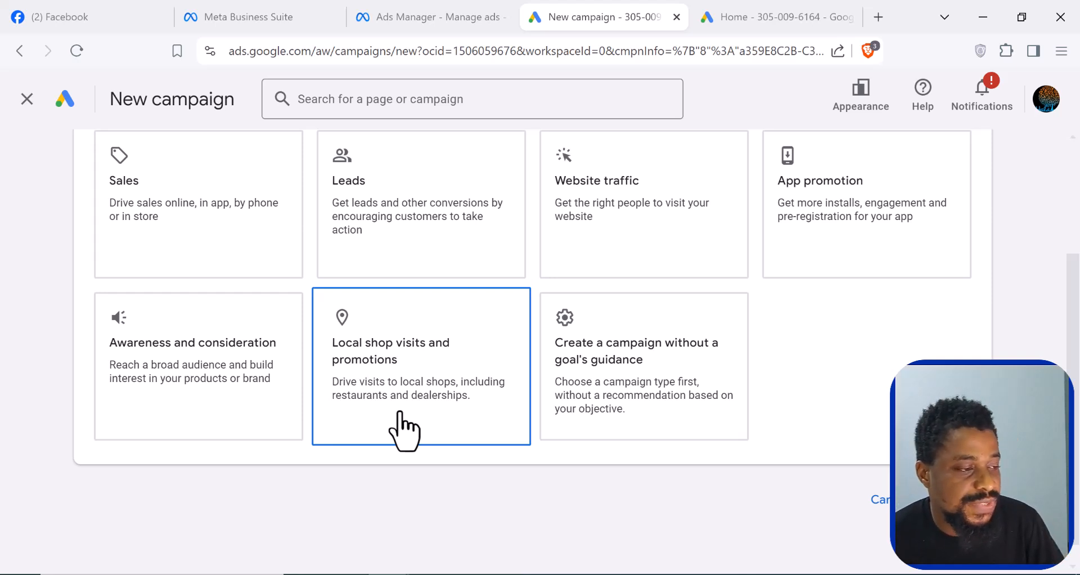
pyautogui.click(659, 417)
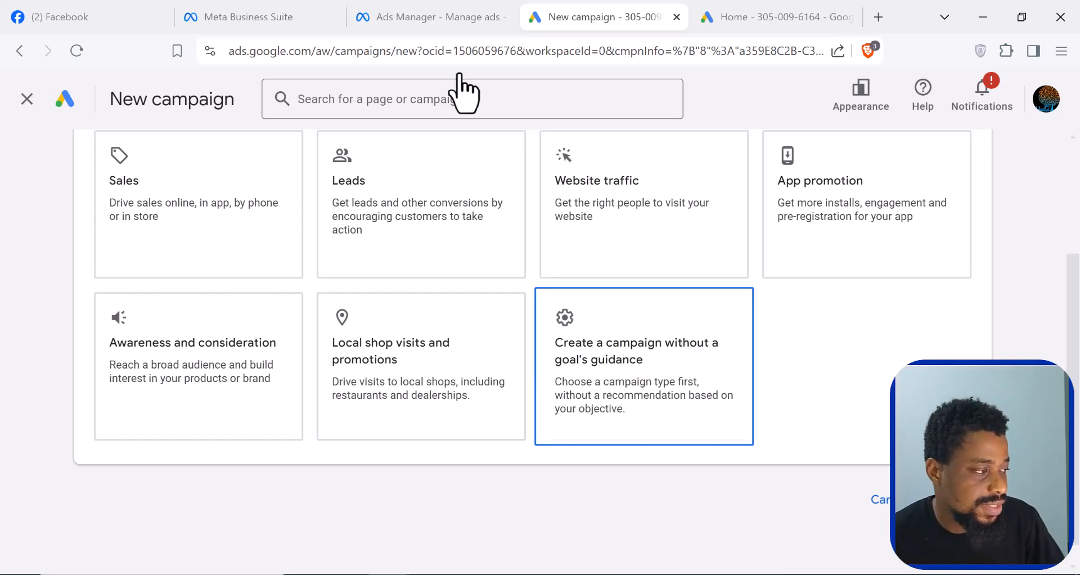
pyautogui.click(127, 439)
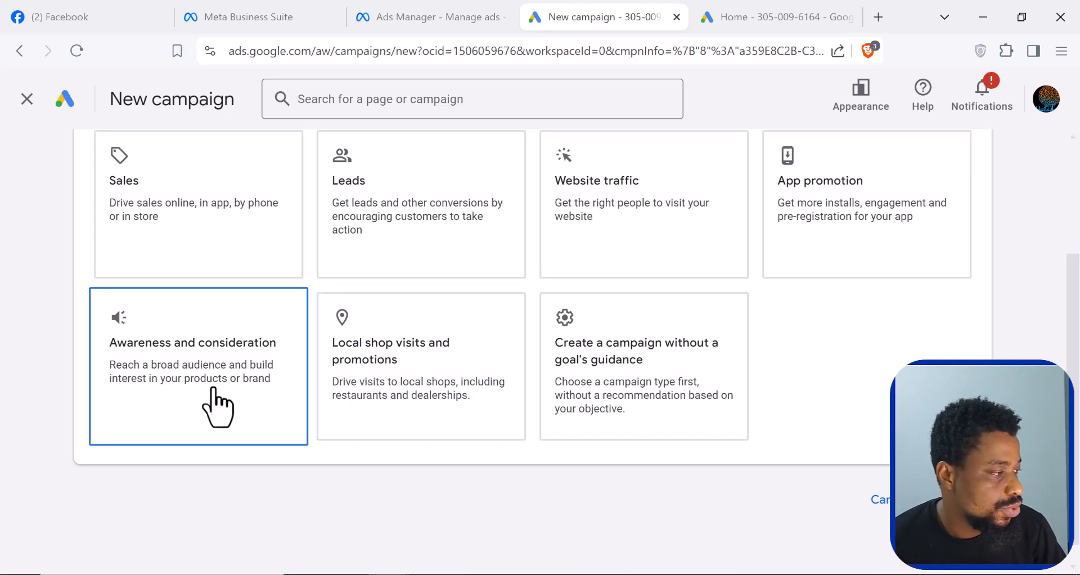
pyautogui.click(175, 388)
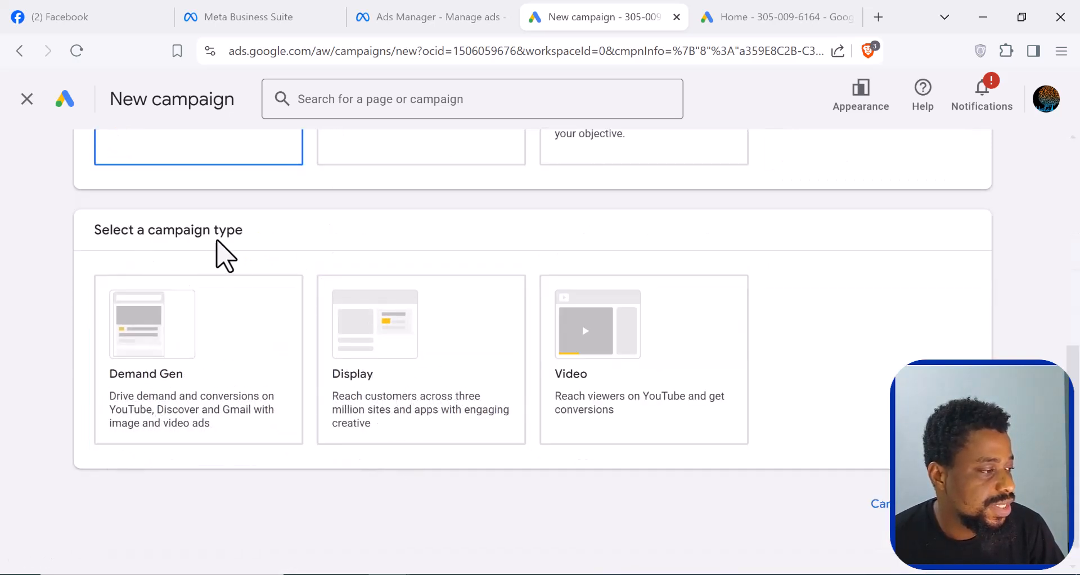
# - Compare the campaign types offered for the Awareness and consideration objective and select Video
pyautogui.scroll(2, 96, 386)
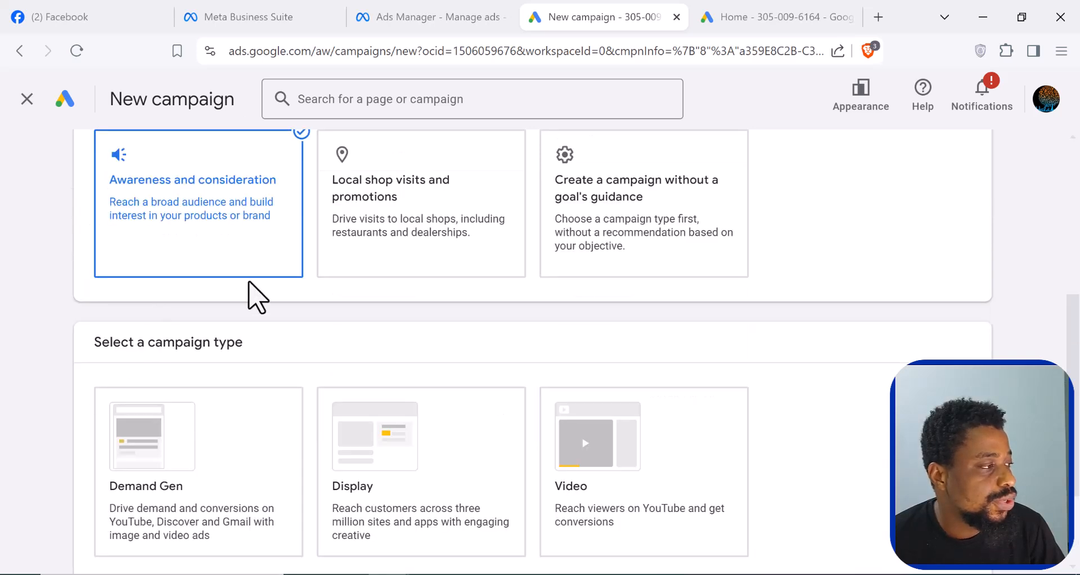
pyautogui.scroll(3, 251, 294)
pyautogui.scroll(-2, 247, 309)
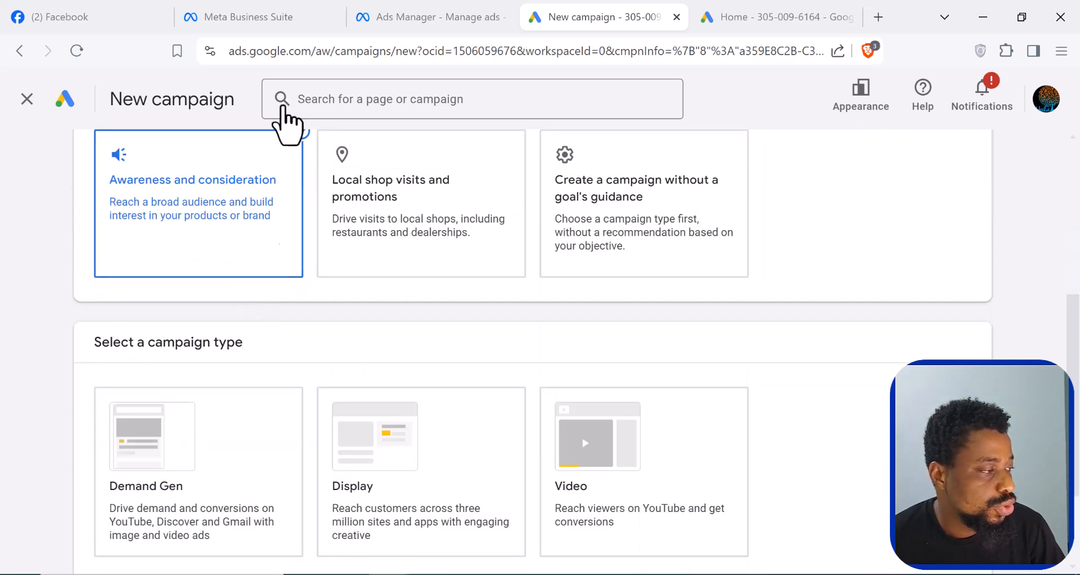
pyautogui.scroll(-1, 251, 439)
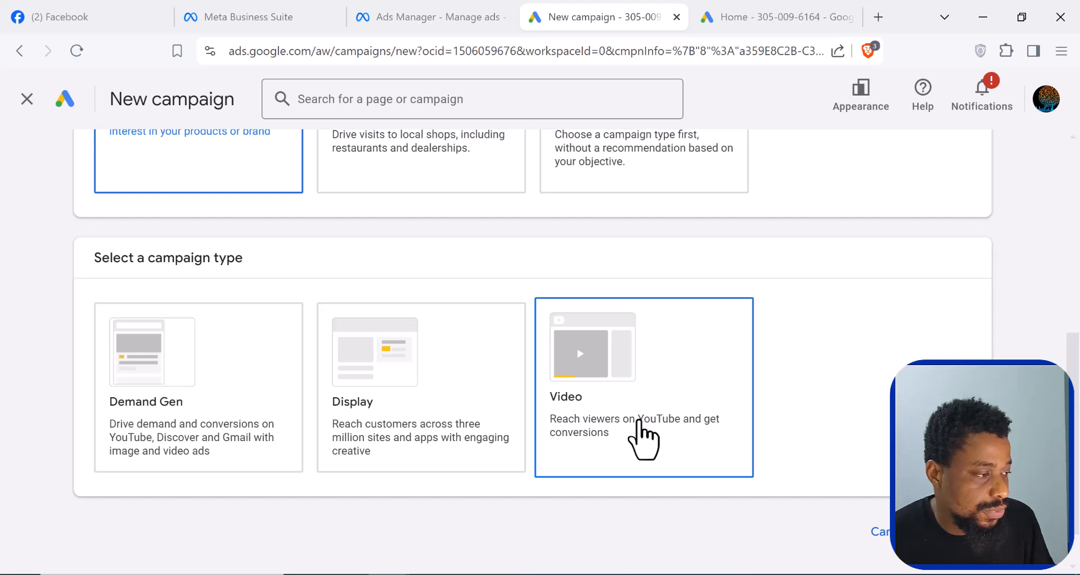
pyautogui.click(334, 432)
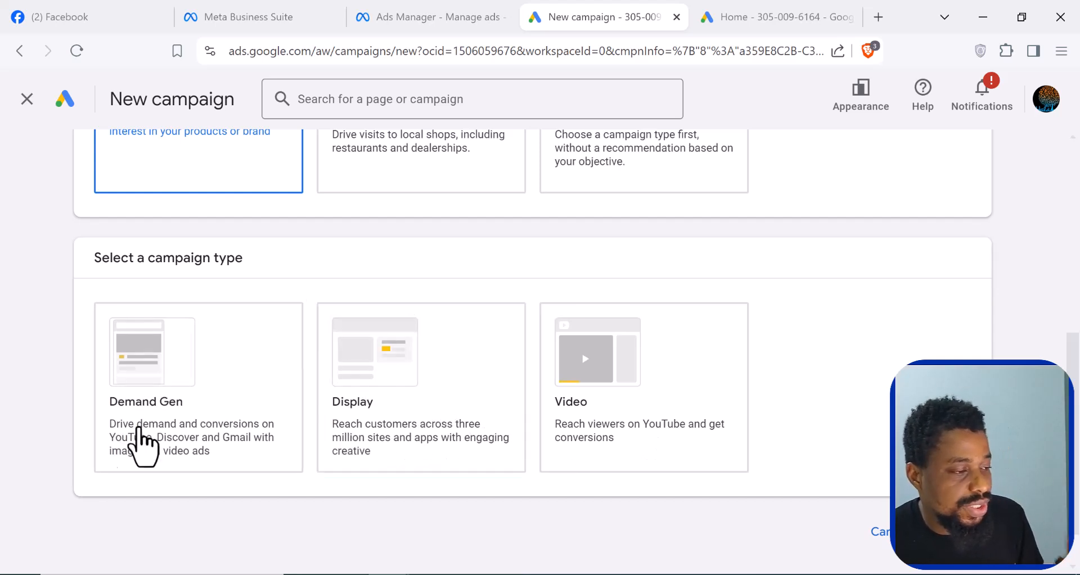
pyautogui.scroll(-1, 169, 438)
pyautogui.click(600, 394)
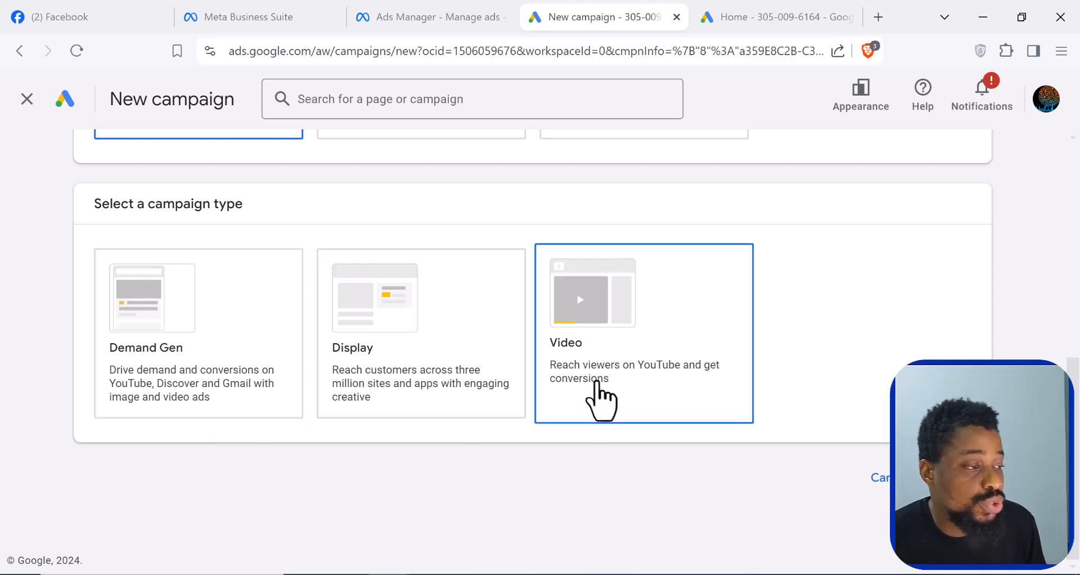
pyautogui.click(599, 386)
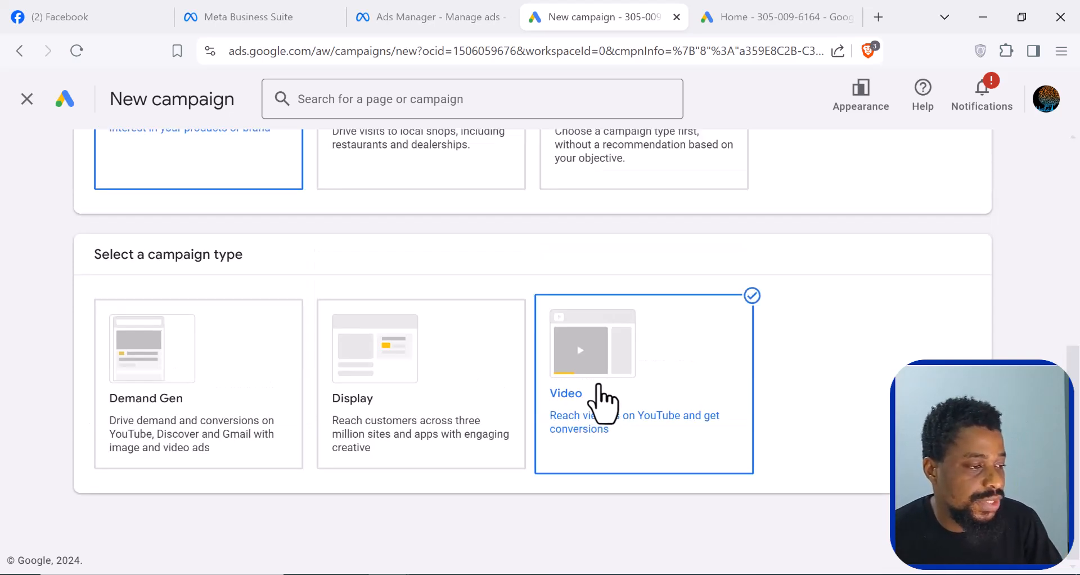
# - Examine the descriptions of the subtypes offered for the Video campaign, from Video views to YouTube subscriptions and engagements
pyautogui.scroll(-2, 361, 394)
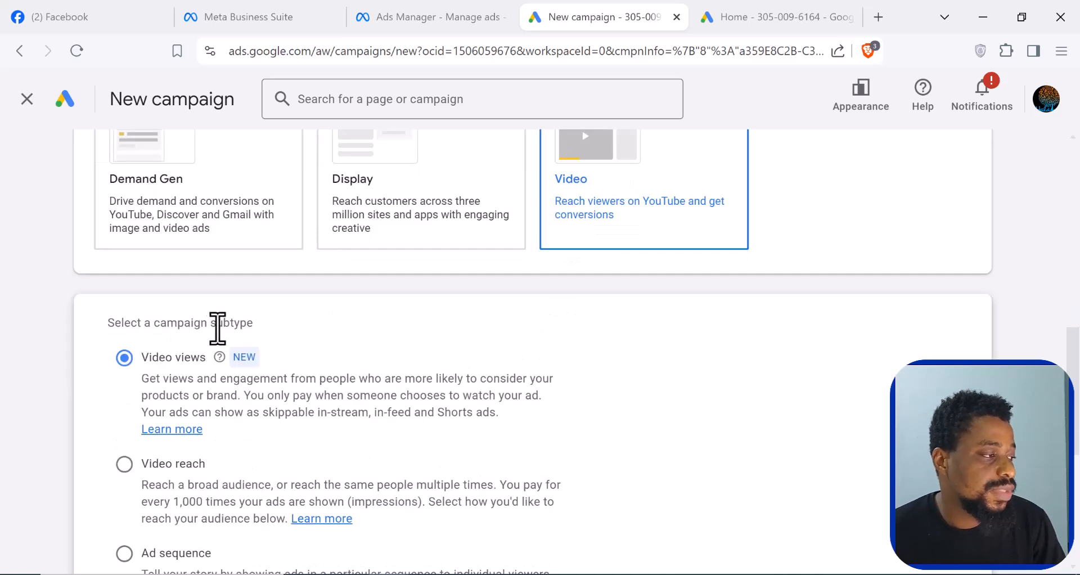
pyautogui.scroll(-2, 221, 323)
pyautogui.scroll(4, 221, 329)
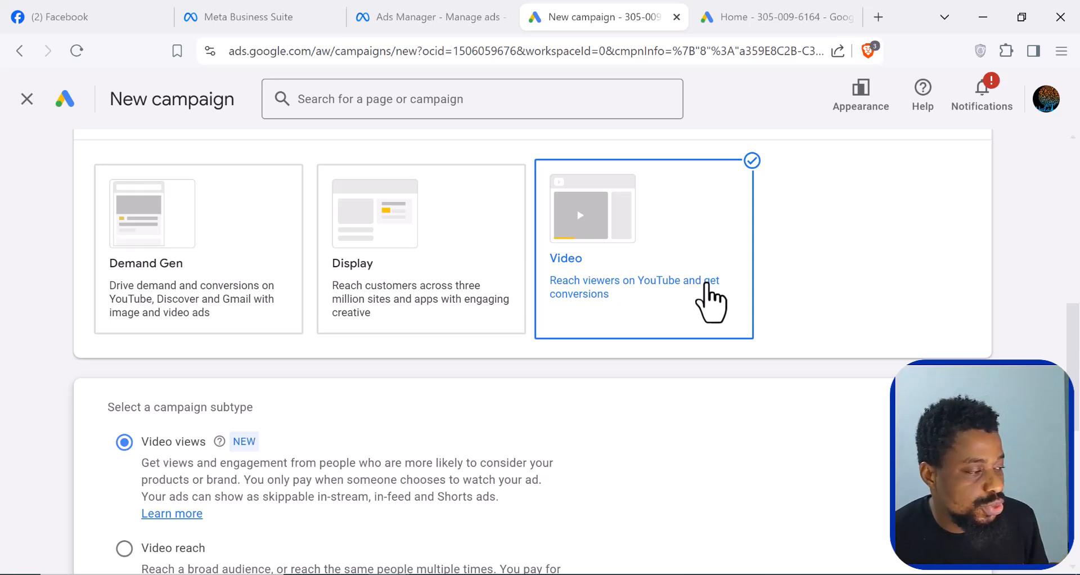
pyautogui.scroll(-4, 494, 343)
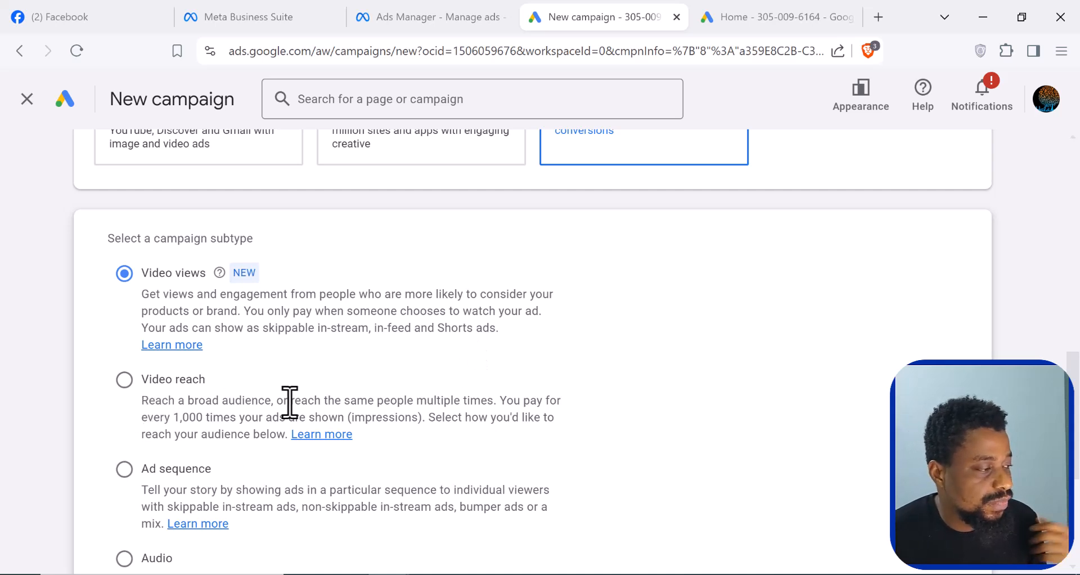
pyautogui.scroll(-2, 296, 403)
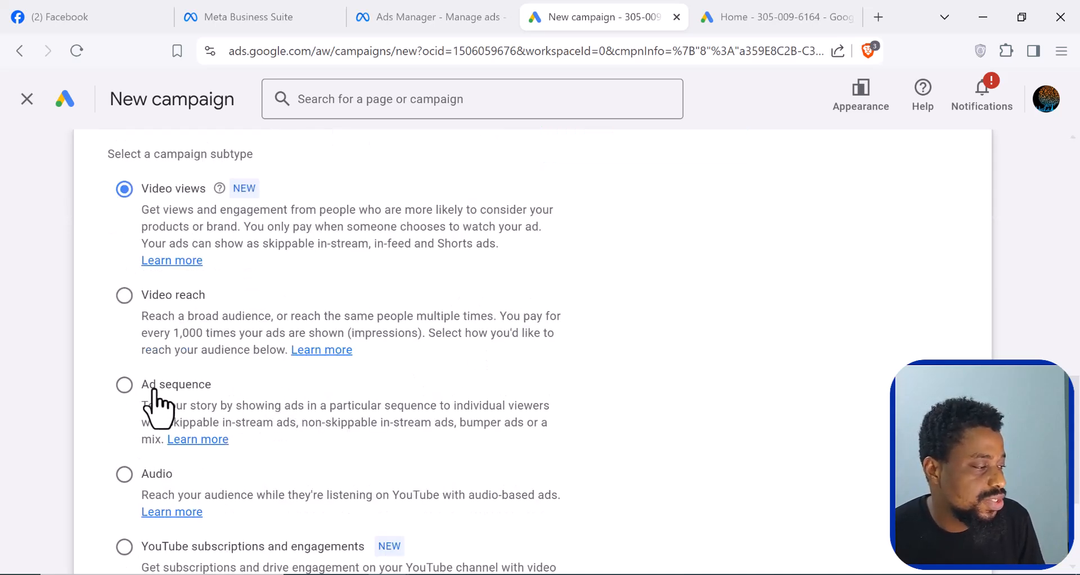
pyautogui.scroll(-2, 158, 410)
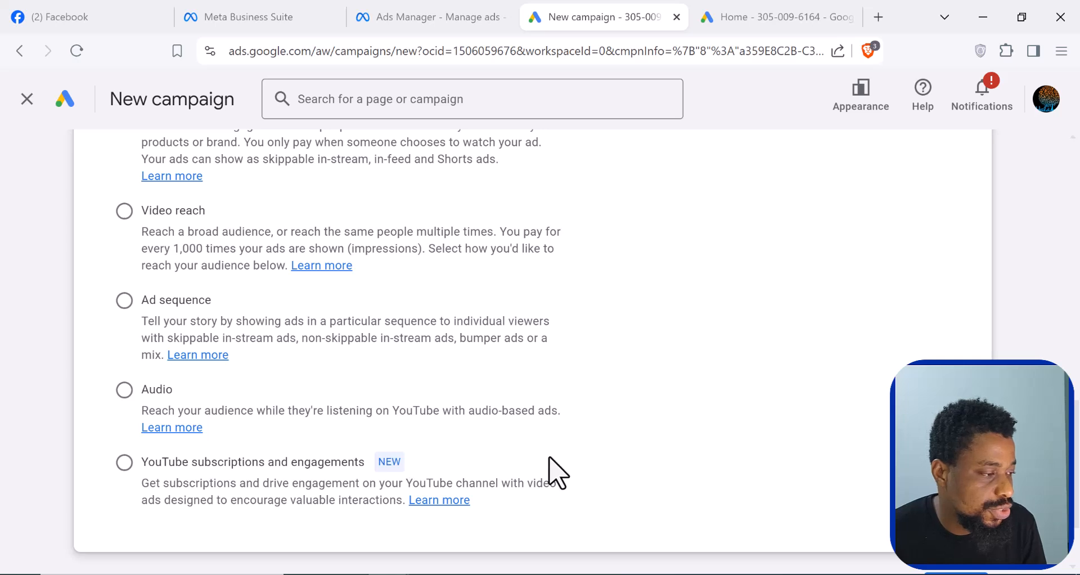
pyautogui.scroll(3, 556, 473)
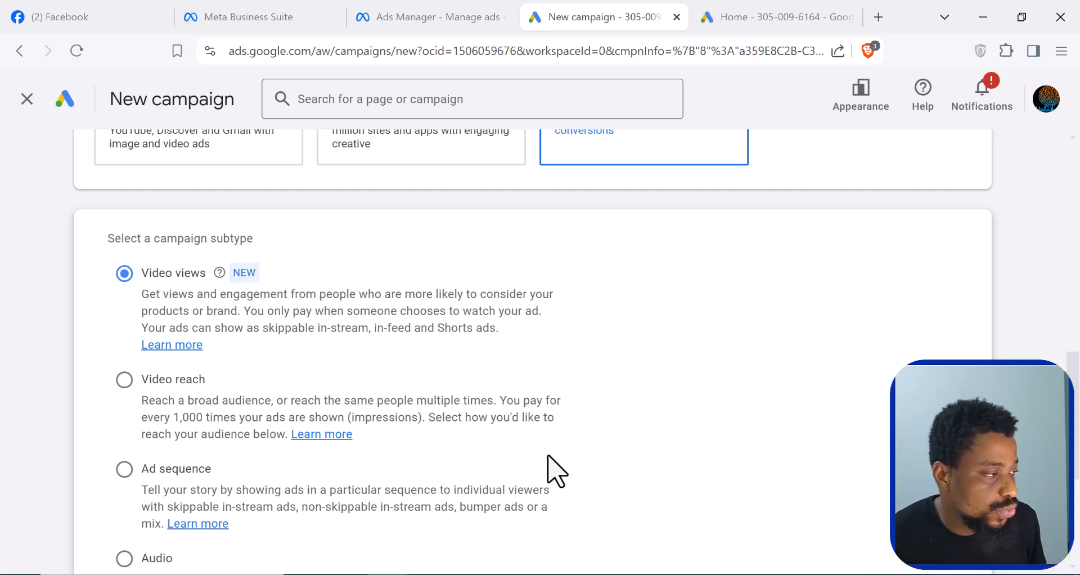
# - Look over the remaining Video campaign subtypes and select Video reach
pyautogui.scroll(-1, 304, 368)
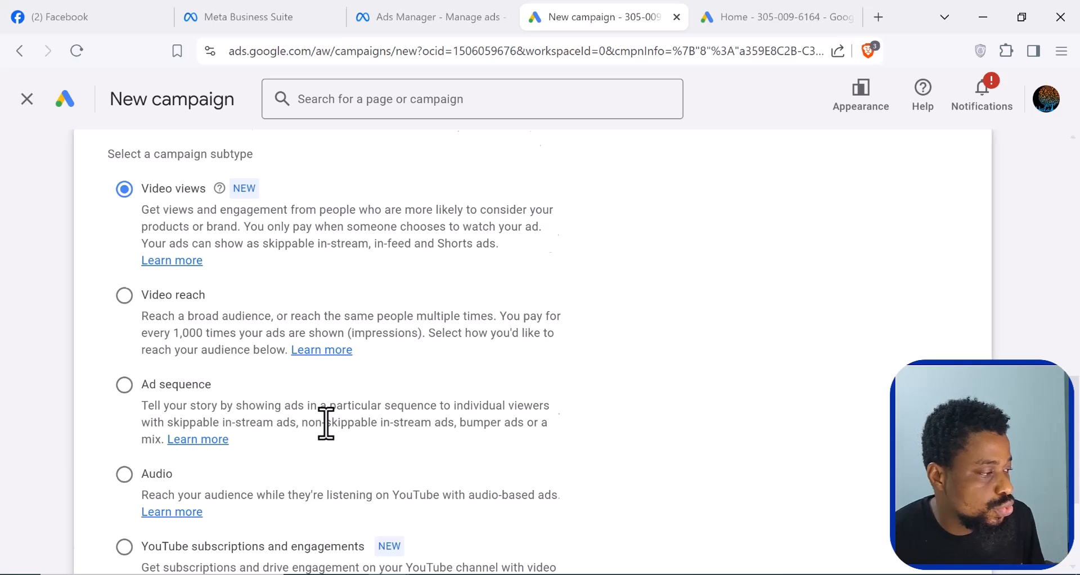
pyautogui.scroll(-1, 325, 422)
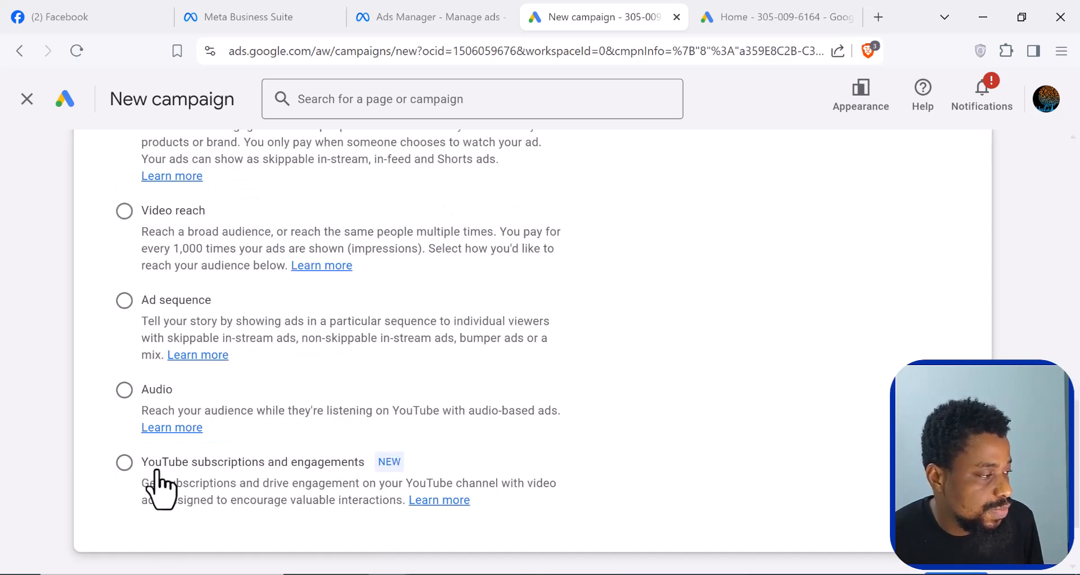
pyautogui.scroll(1, 426, 438)
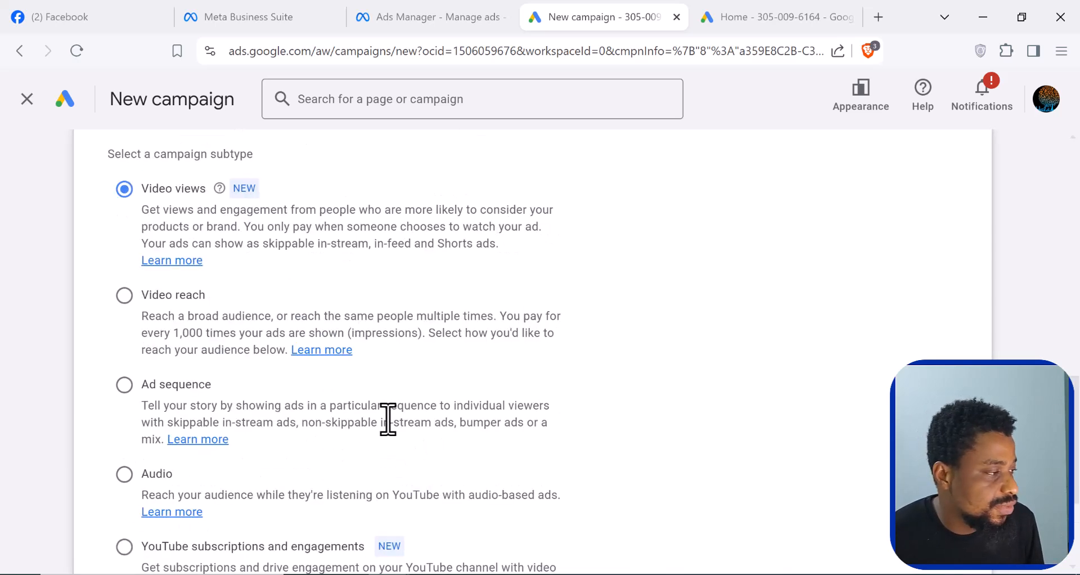
pyautogui.scroll(1, 322, 414)
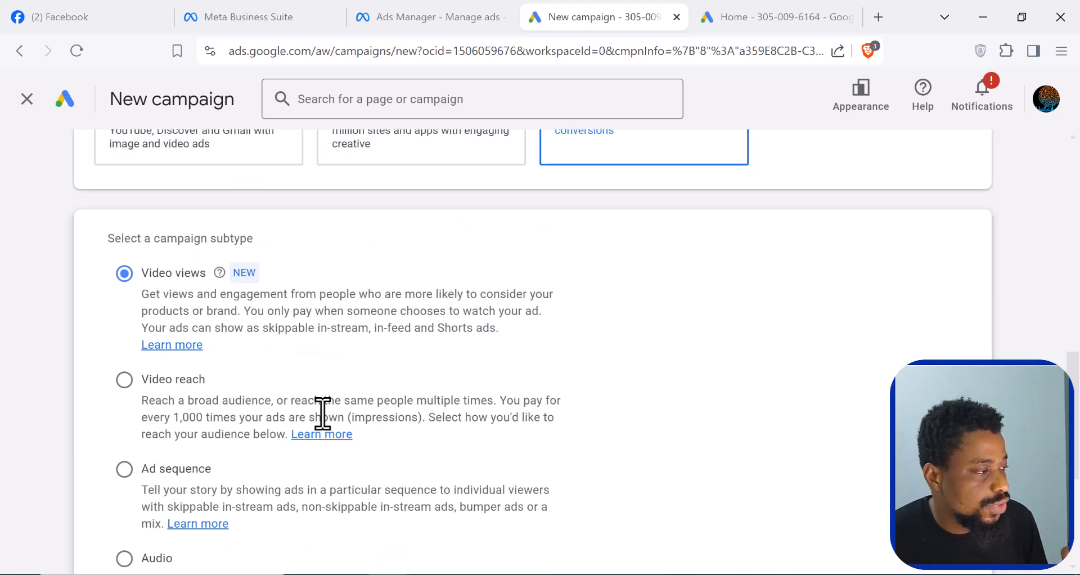
pyautogui.click(125, 380)
# - Choose Non-skippable reach as the way to reach the goal and continue to the campaign's general settings
pyautogui.scroll(-8, 129, 400)
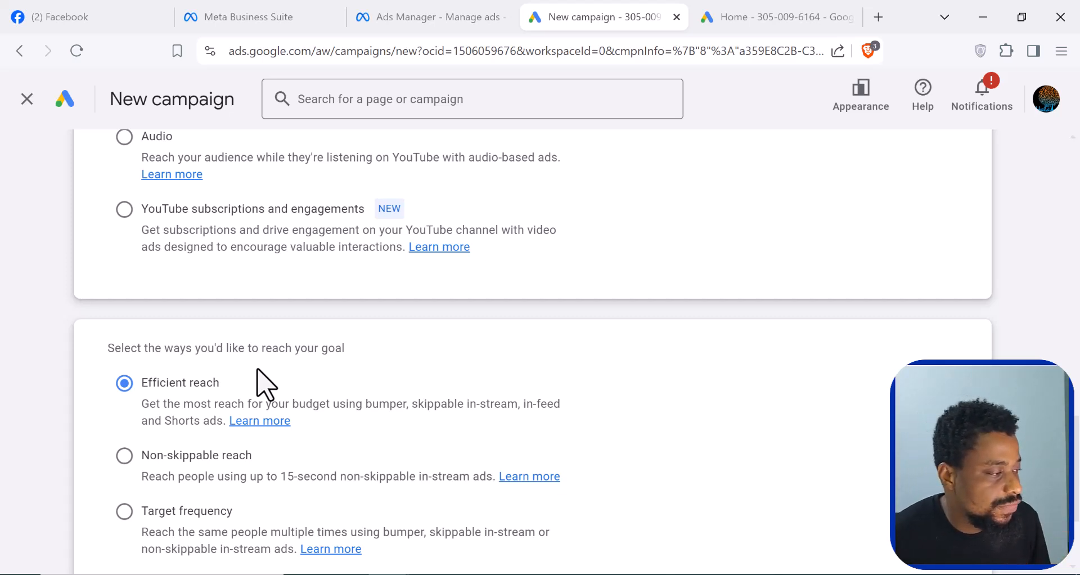
pyautogui.scroll(-2, 264, 385)
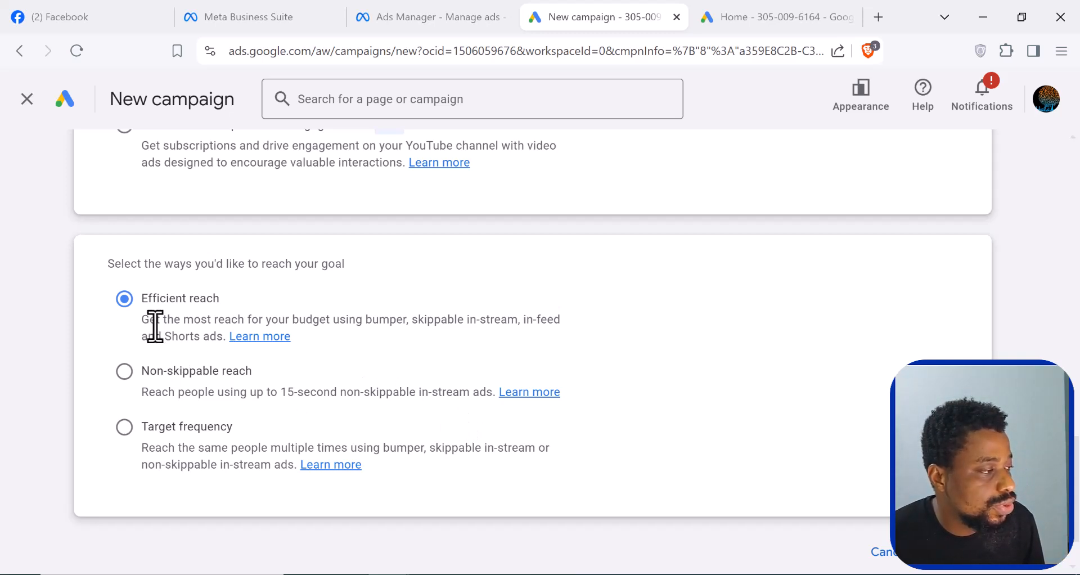
pyautogui.click(126, 379)
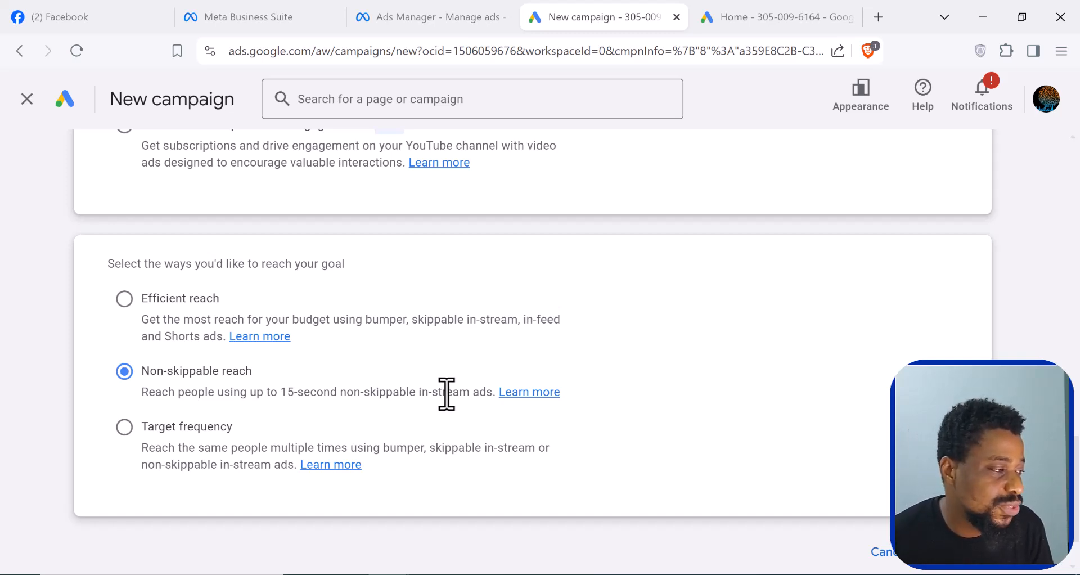
pyautogui.scroll(-2, 447, 401)
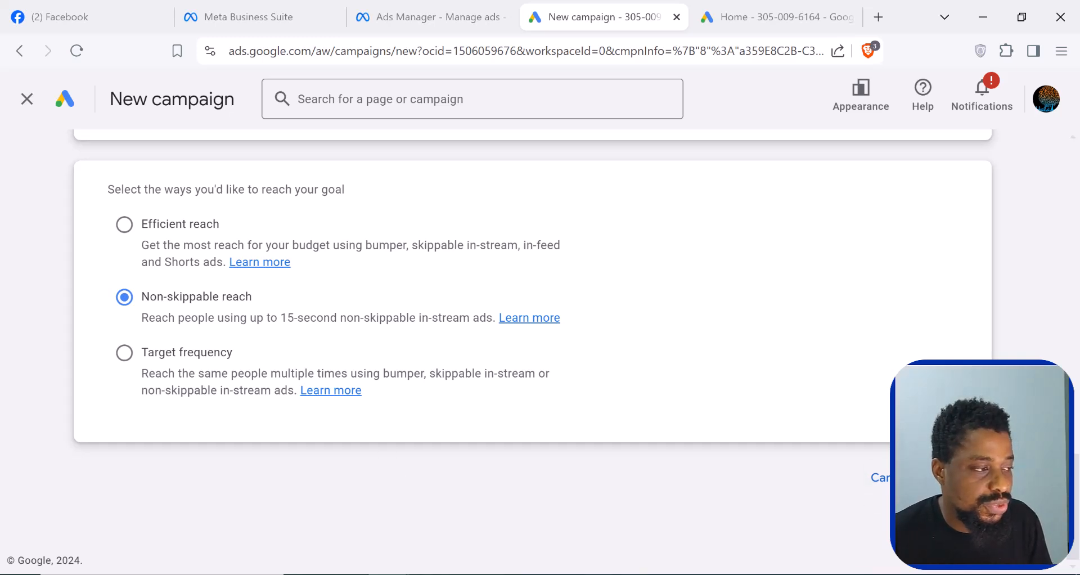
pyautogui.click(954, 478)
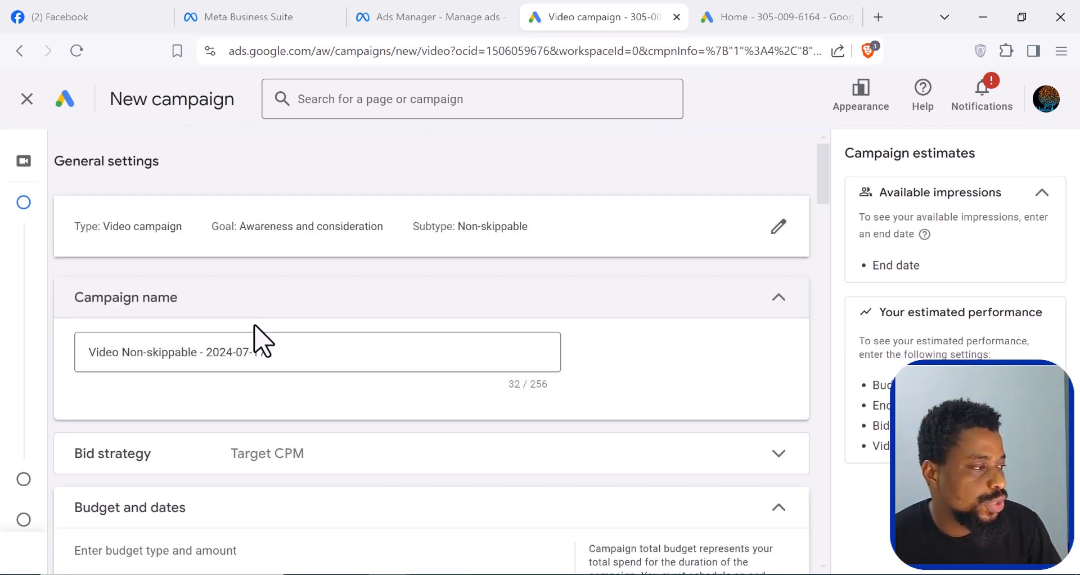
# - Rename the campaign as "Shoemakers- Lagos"
pyautogui.scroll(-1, 247, 353)
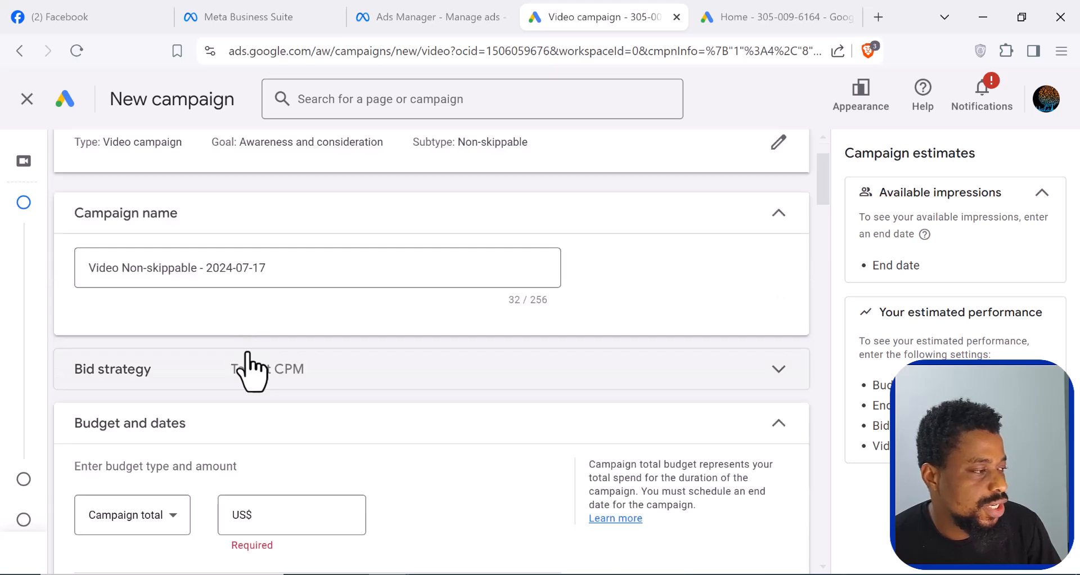
pyautogui.click(230, 268)
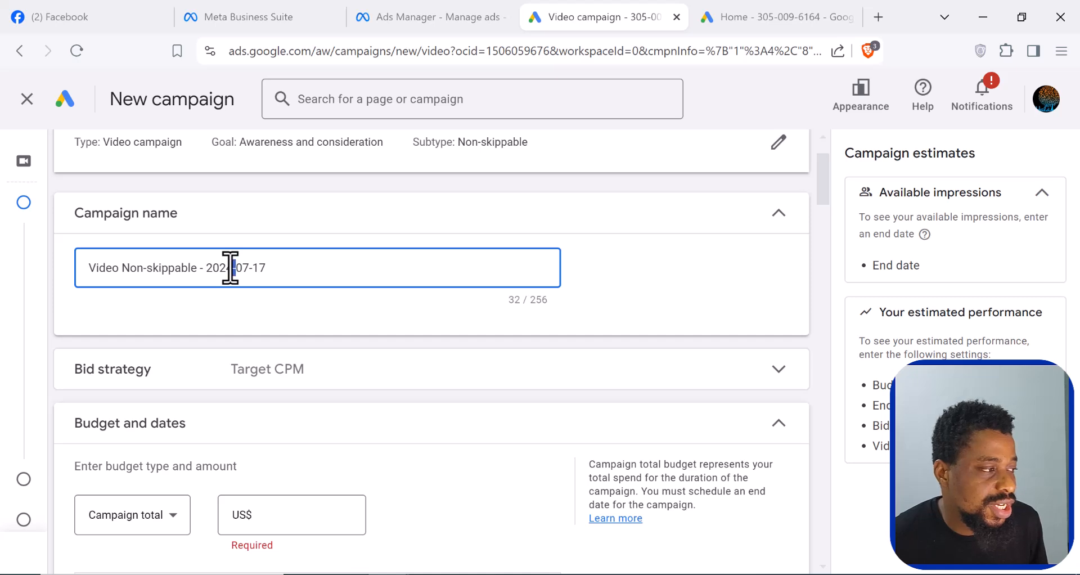
pyautogui.hotkey('ctrl', 'a')
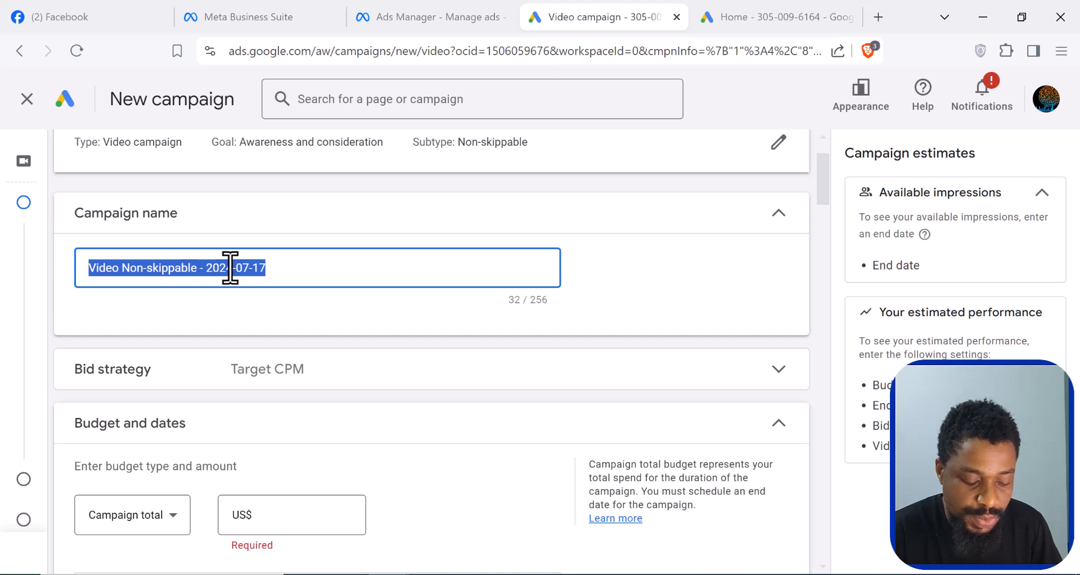
pyautogui.write('S')
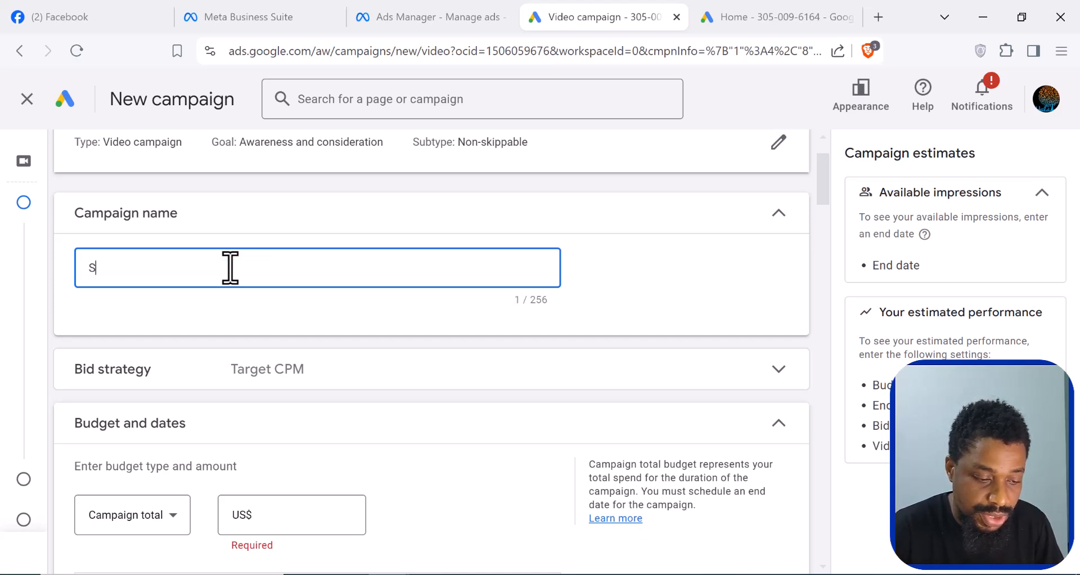
pyautogui.write('ho')
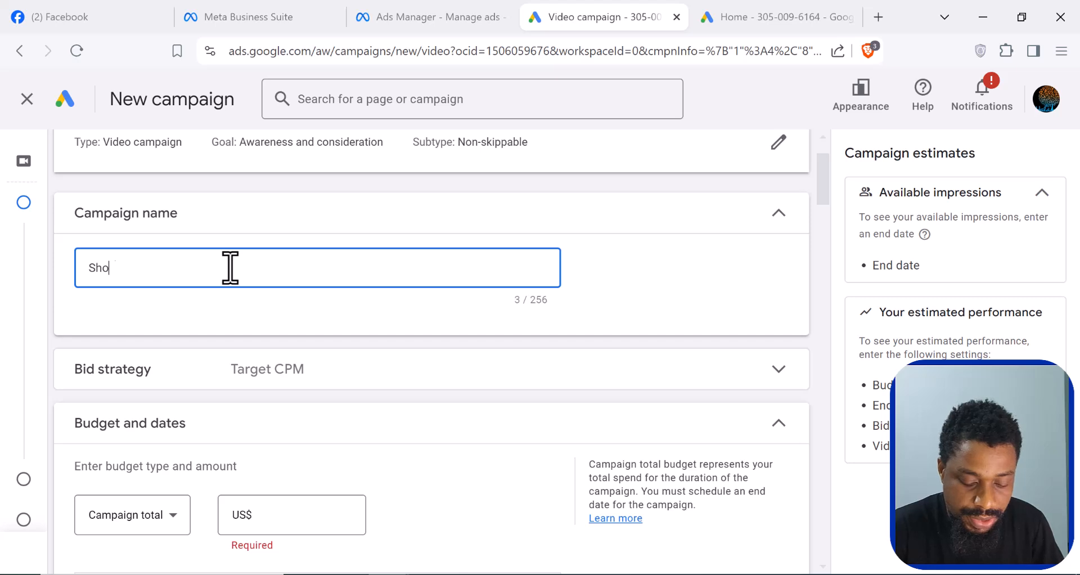
pyautogui.write('ema')
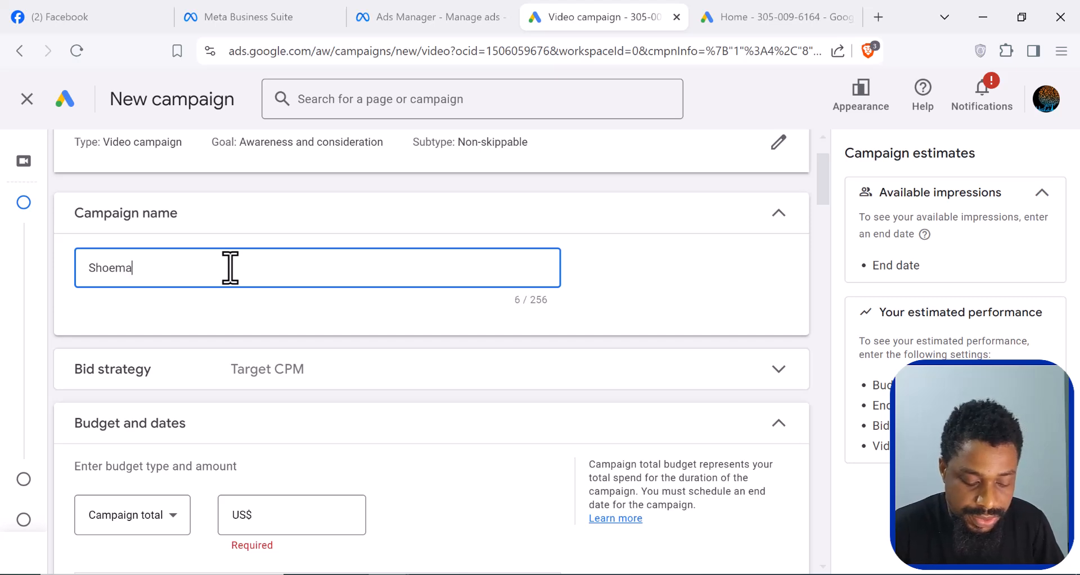
pyautogui.write('kers- Lag')
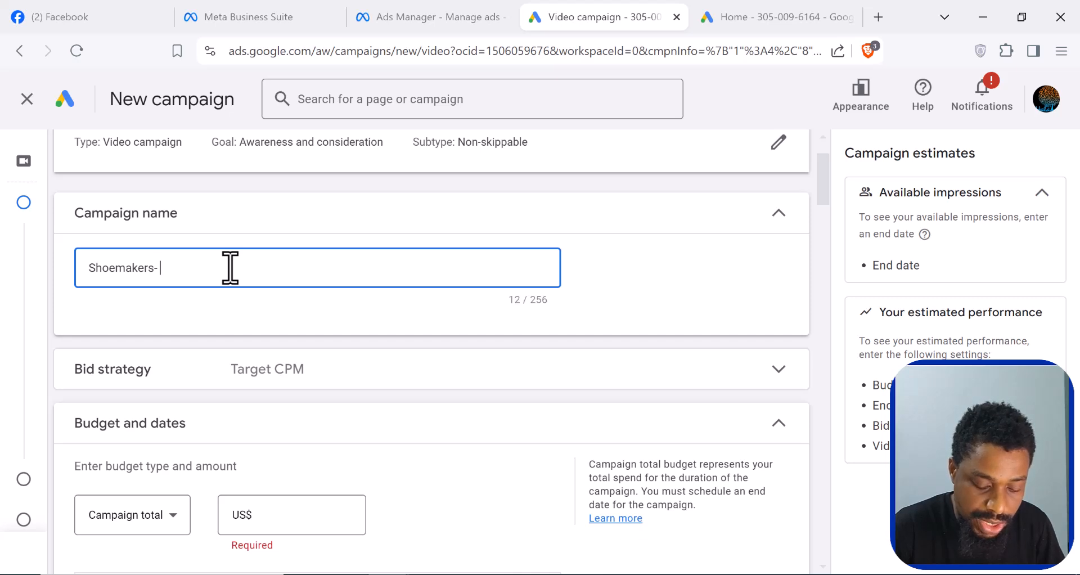
pyautogui.write('os')
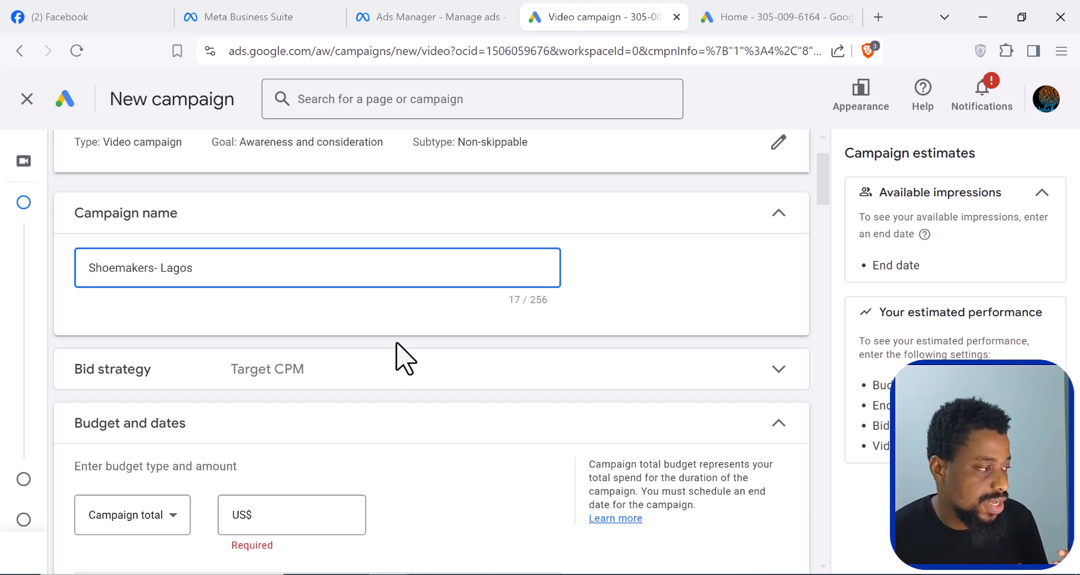
# - Review the bid strategy details for the campaign and collapse the section again
pyautogui.scroll(-1, 397, 357)
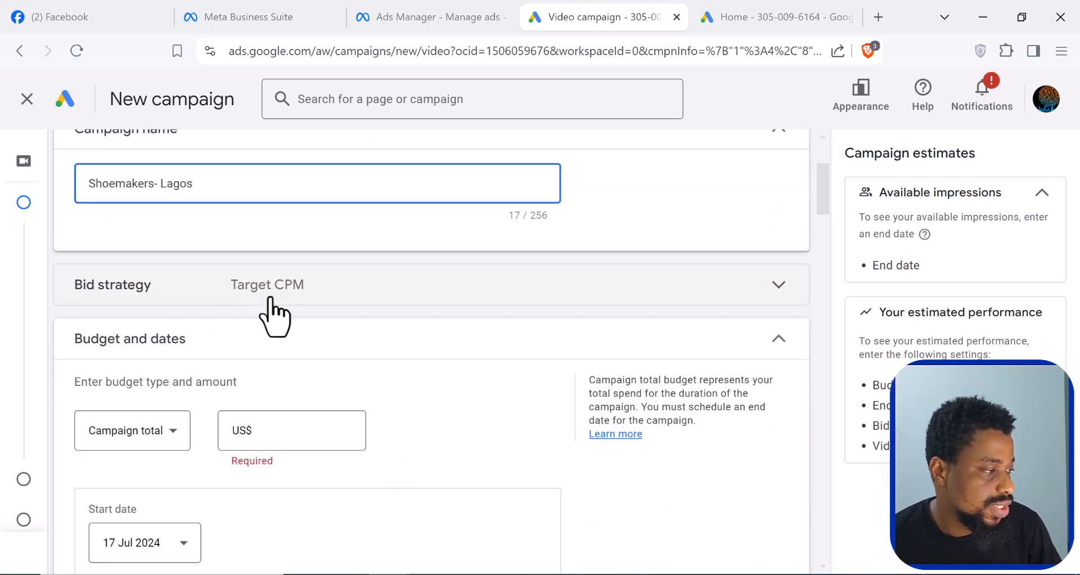
pyautogui.click(784, 289)
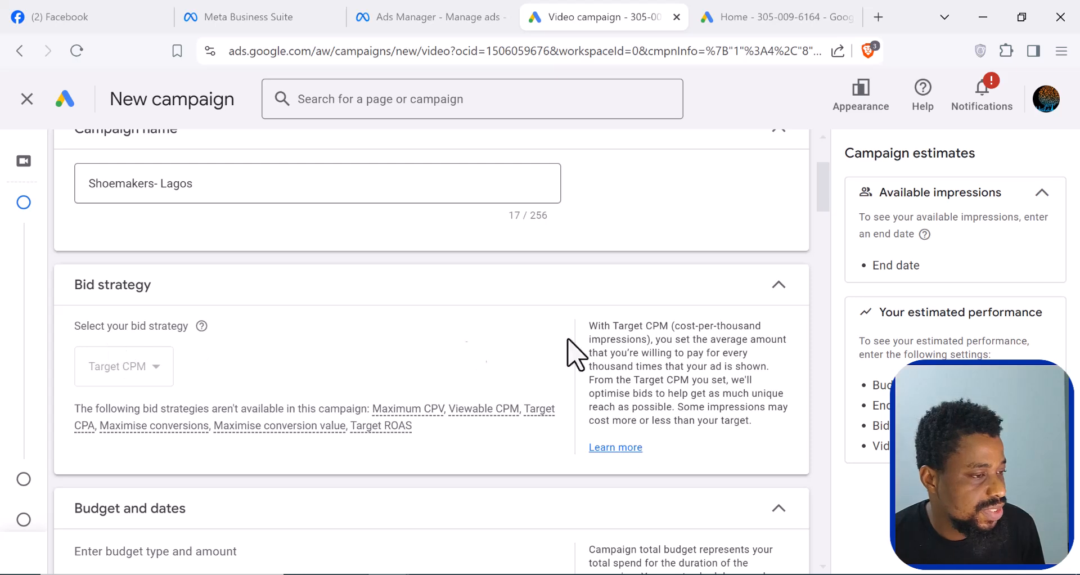
pyautogui.click(781, 289)
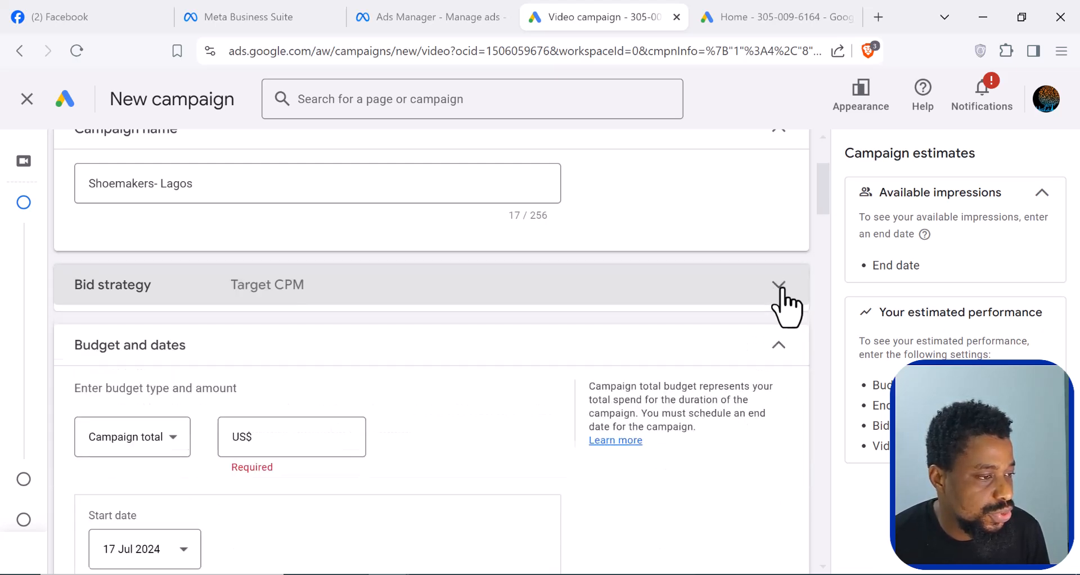
pyautogui.click(171, 439)
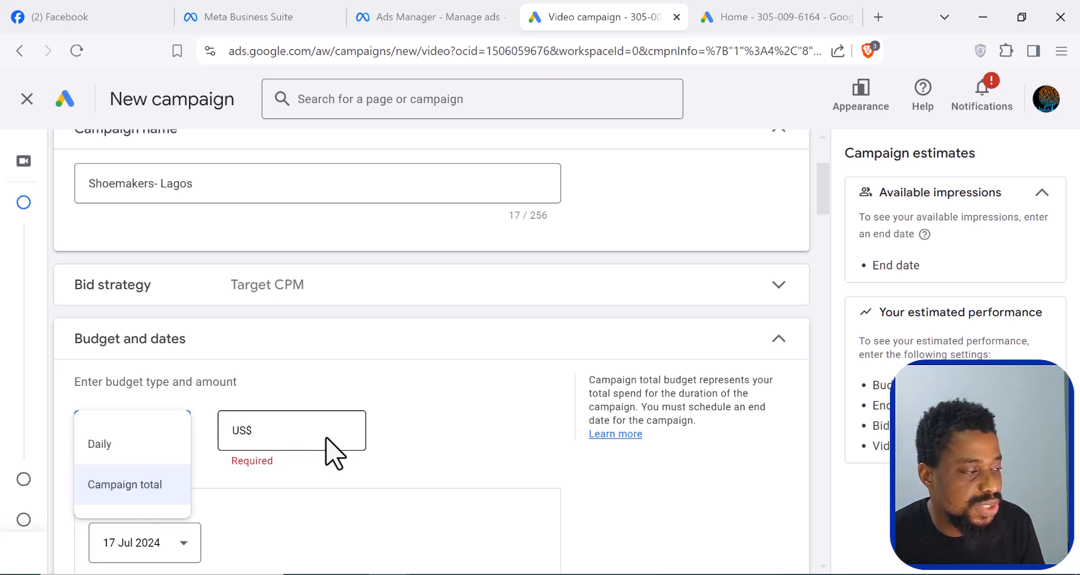
pyautogui.click(126, 445)
pyautogui.click(284, 430)
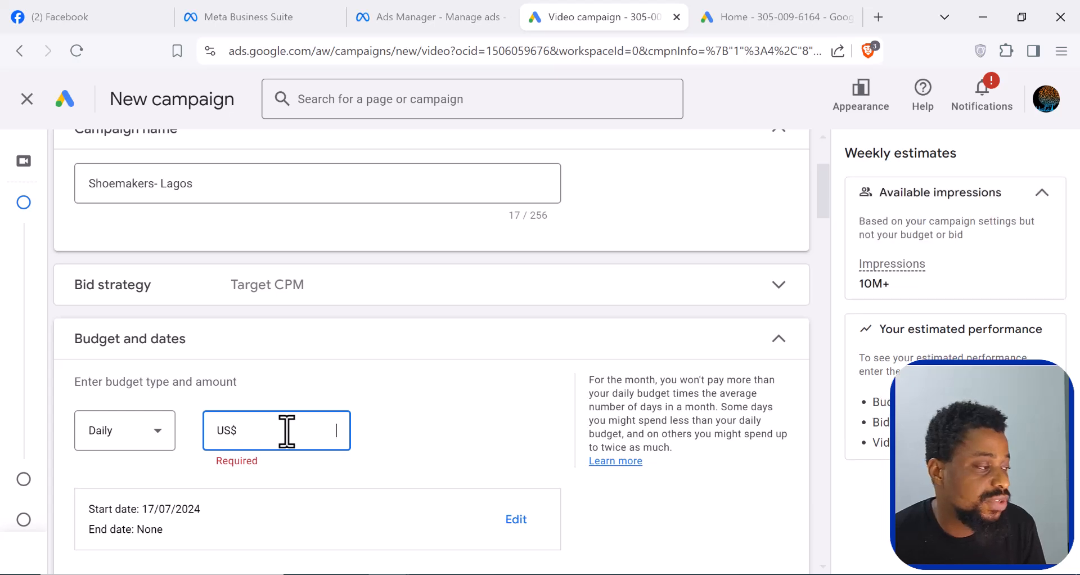
pyautogui.click(157, 442)
pyautogui.click(117, 487)
# - Set the campaign total budget to US$50.00 and the campaign's end date to 31 Jul 2024
pyautogui.click(283, 435)
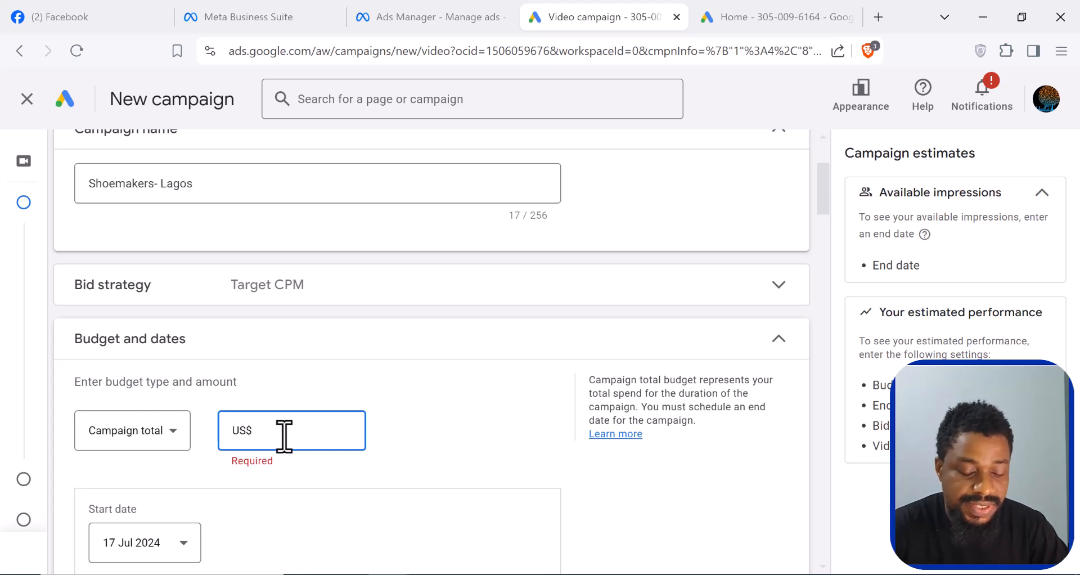
pyautogui.write('50.00')
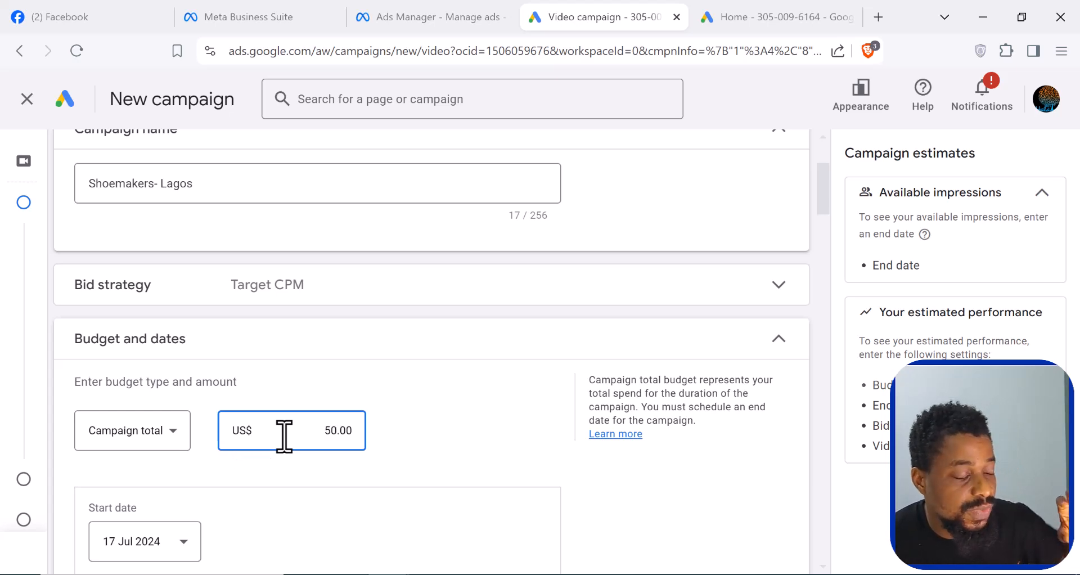
pyautogui.scroll(-2, 288, 438)
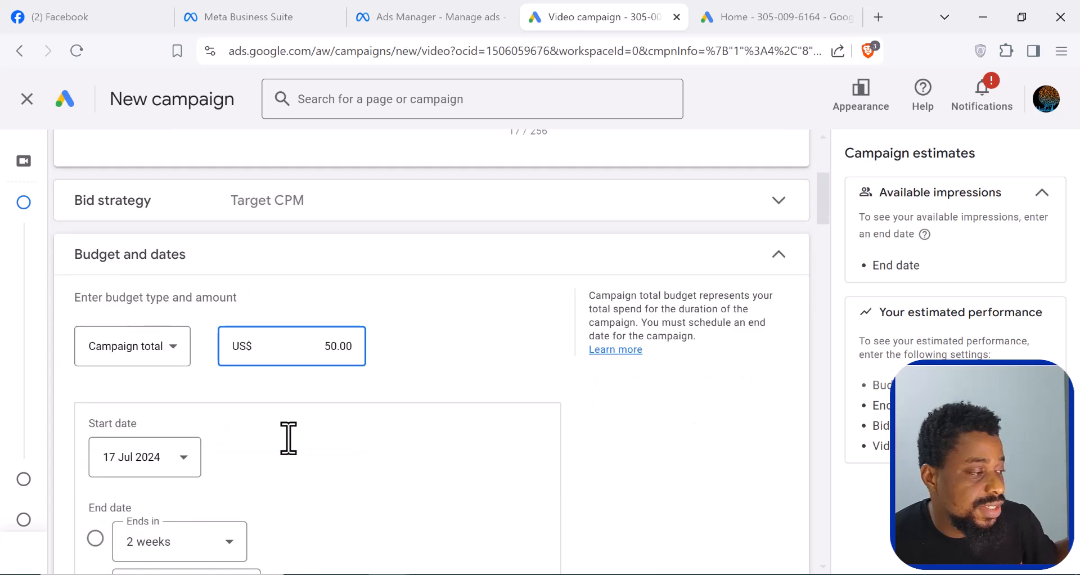
pyautogui.scroll(-2, 286, 438)
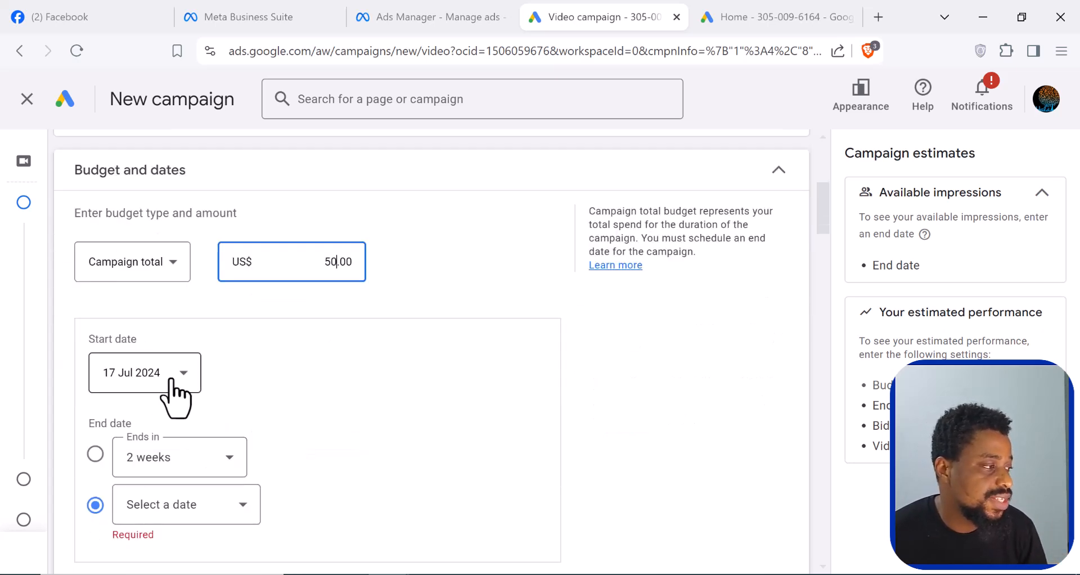
pyautogui.scroll(-2, 174, 394)
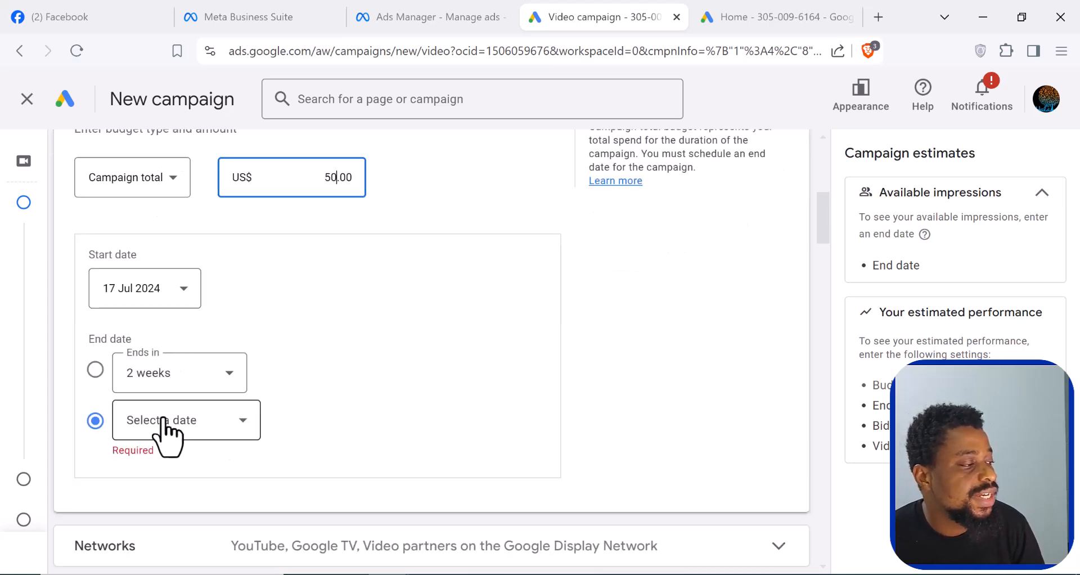
pyautogui.click(218, 428)
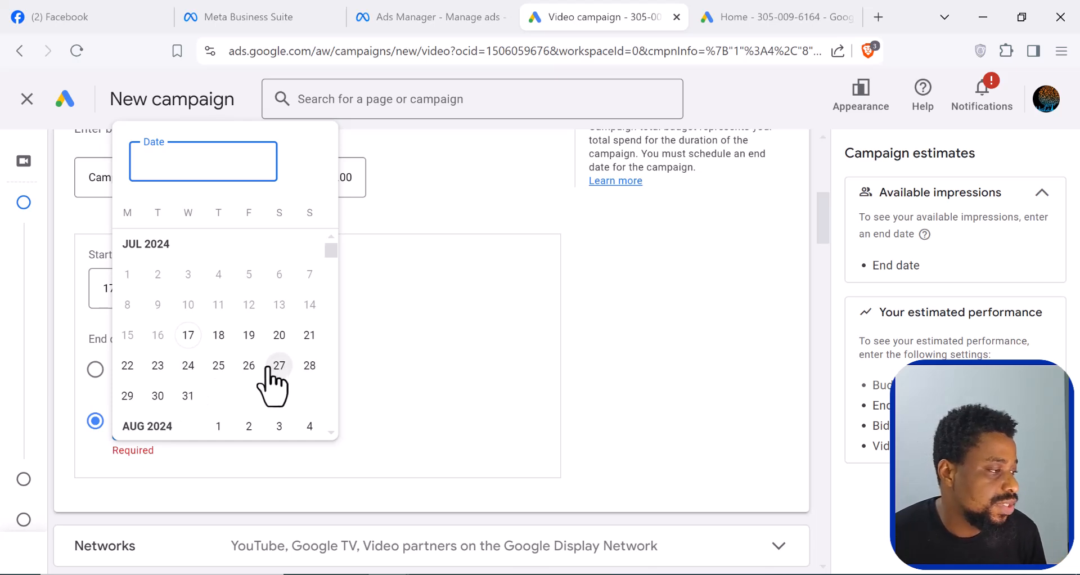
pyautogui.click(187, 395)
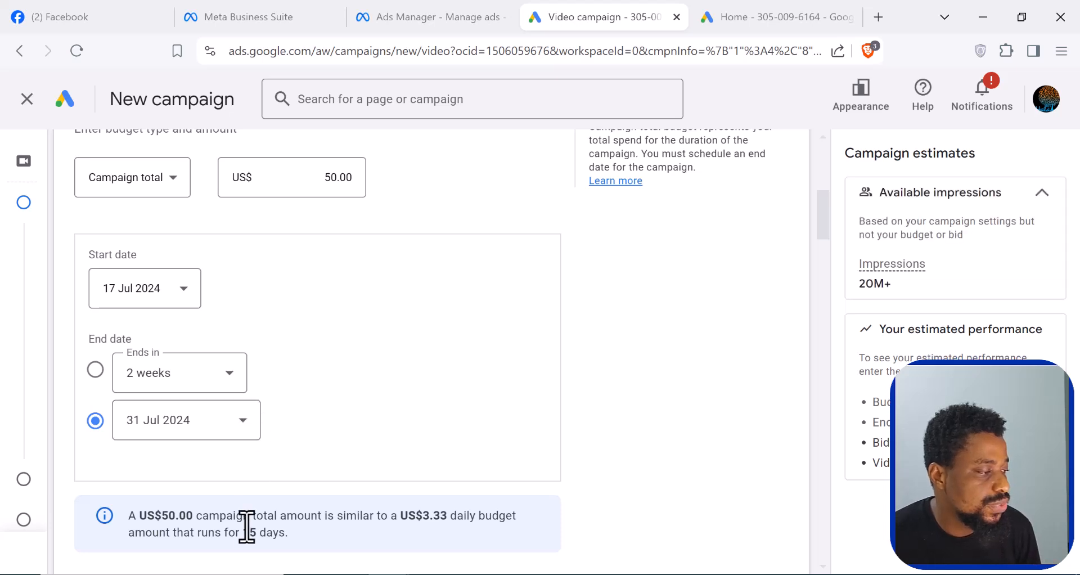
# - Exclude Google TV and Video partners on the Google Display Network from the campaign's networks
pyautogui.scroll(-1, 251, 438)
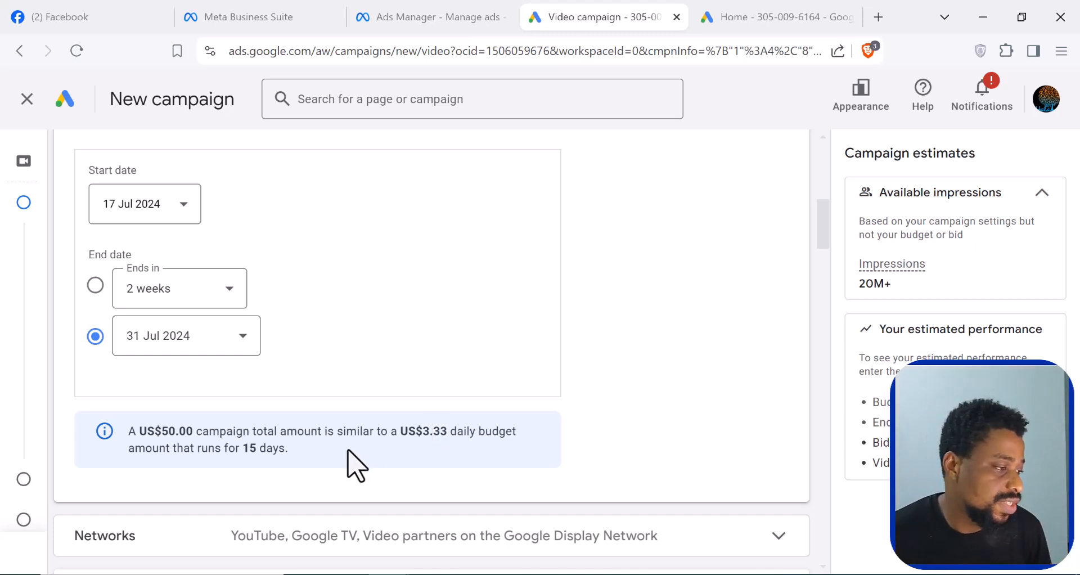
pyautogui.scroll(-3, 354, 466)
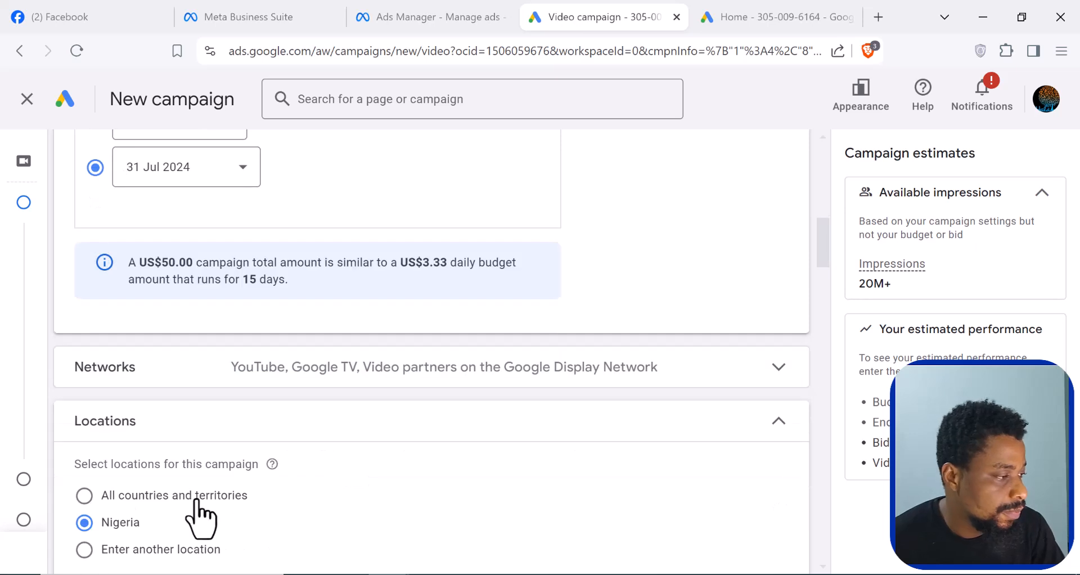
pyautogui.click(779, 373)
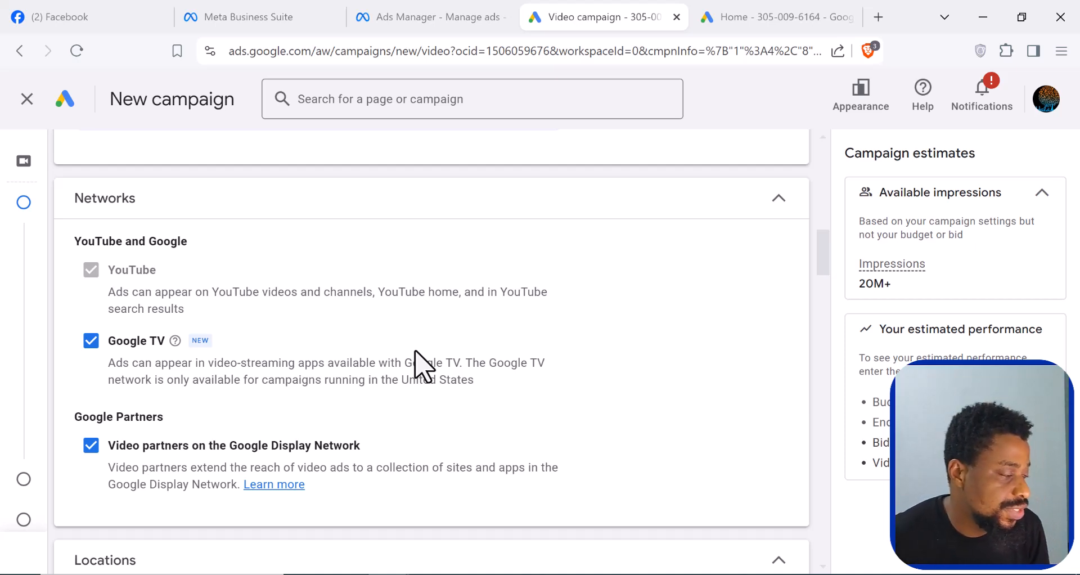
pyautogui.click(92, 345)
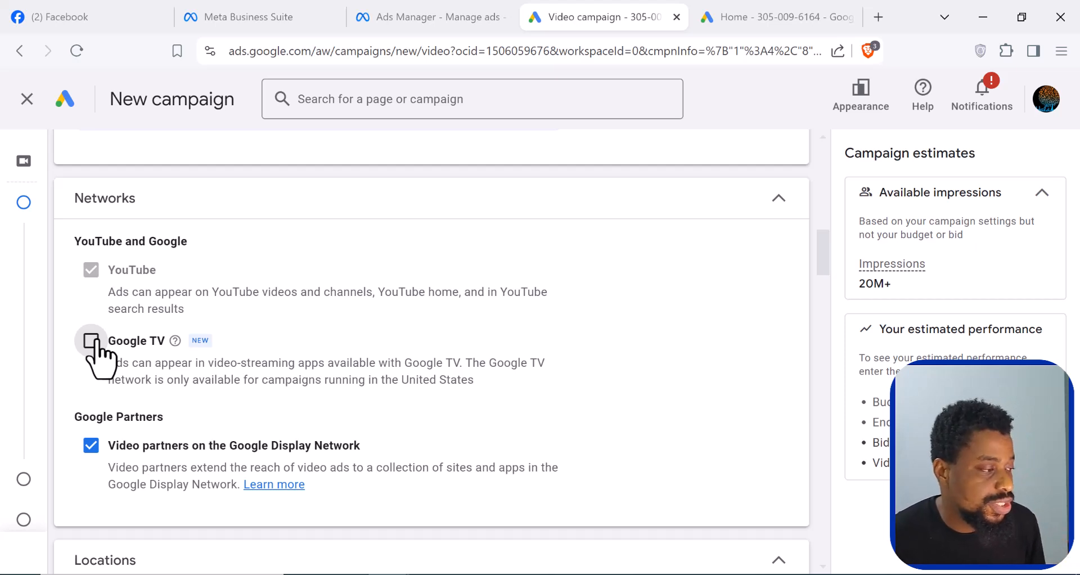
pyautogui.click(90, 446)
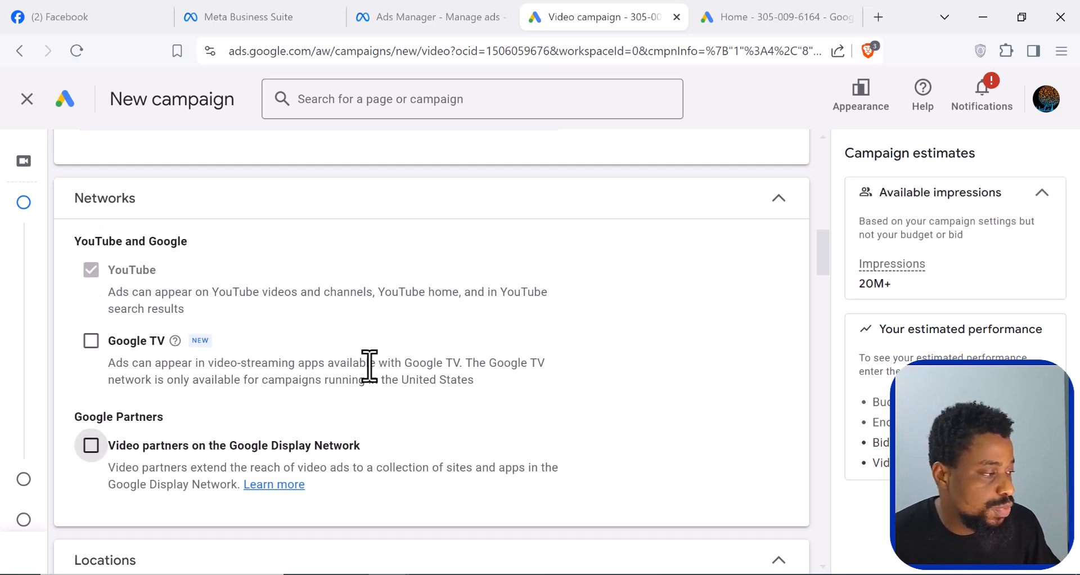
pyautogui.scroll(-3, 369, 366)
pyautogui.scroll(-2, 378, 381)
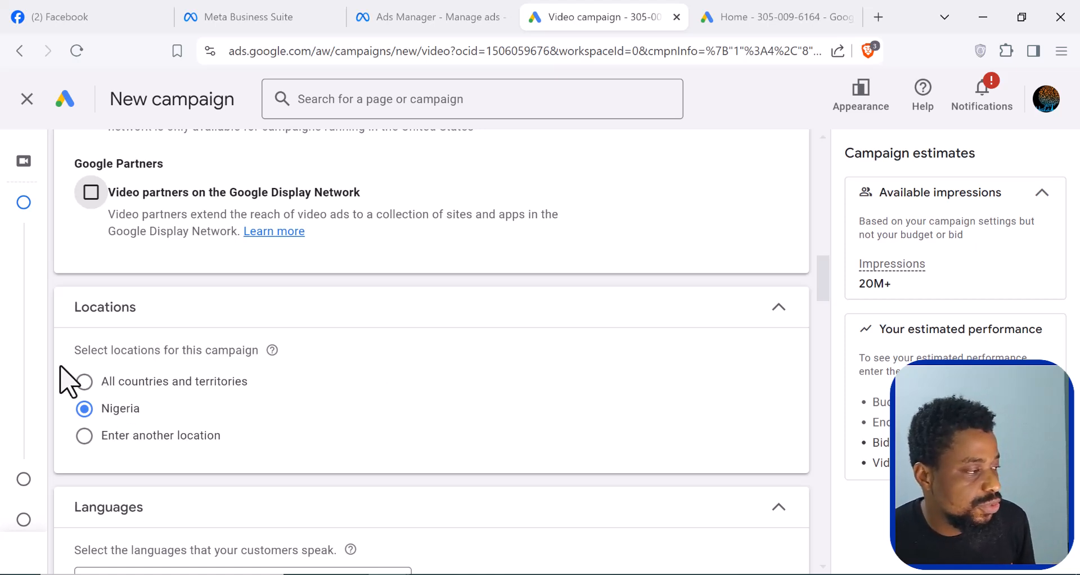
# - Target the state of Lagos, Nigeria and the city of Abuja, Federal Capital Territory as the campaign's locations
pyautogui.scroll(-2, 118, 396)
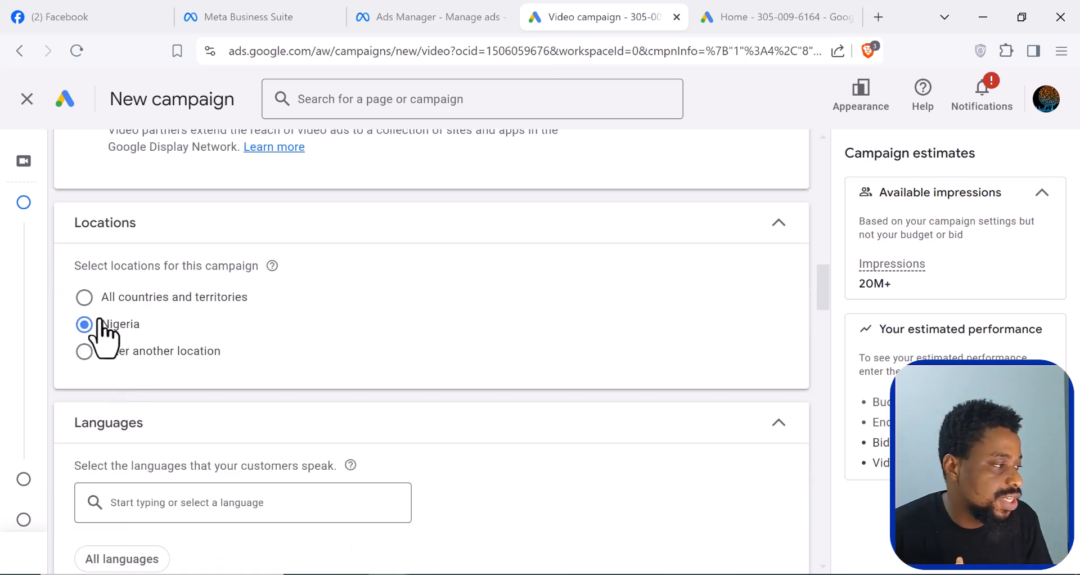
pyautogui.click(84, 352)
pyautogui.click(253, 407)
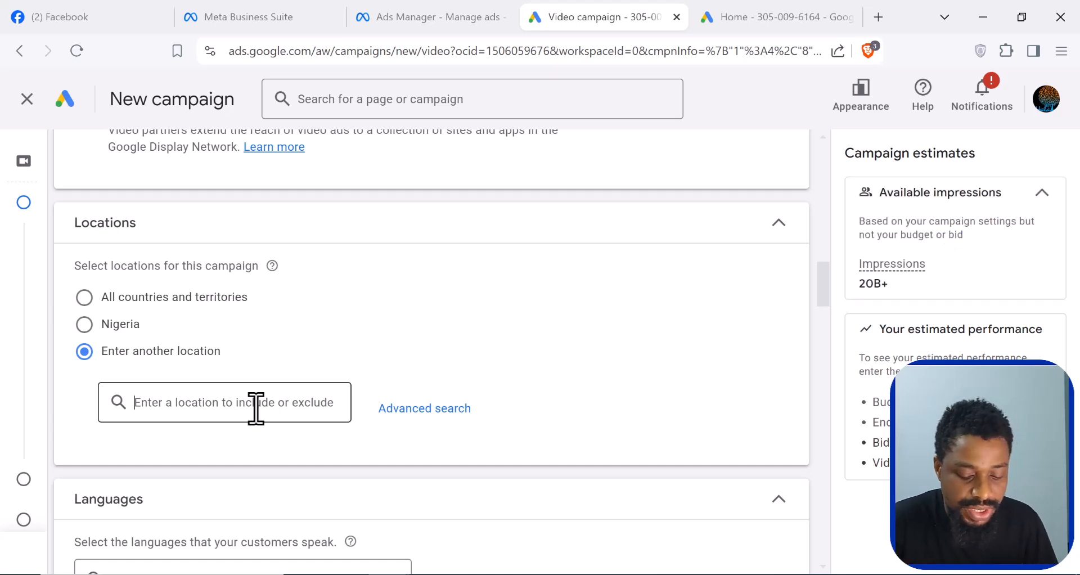
pyautogui.write('lagos')
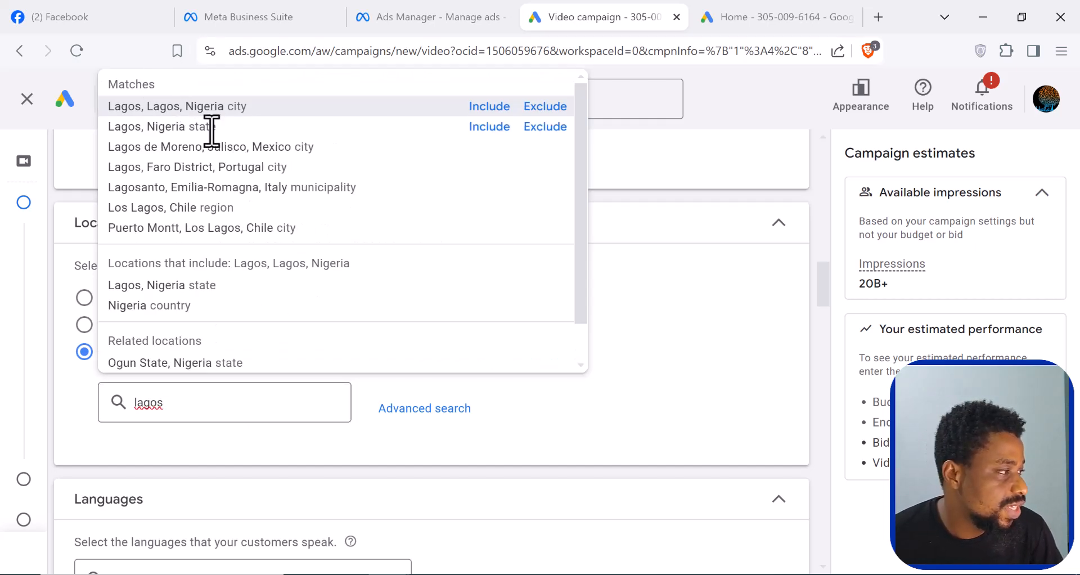
pyautogui.click(489, 131)
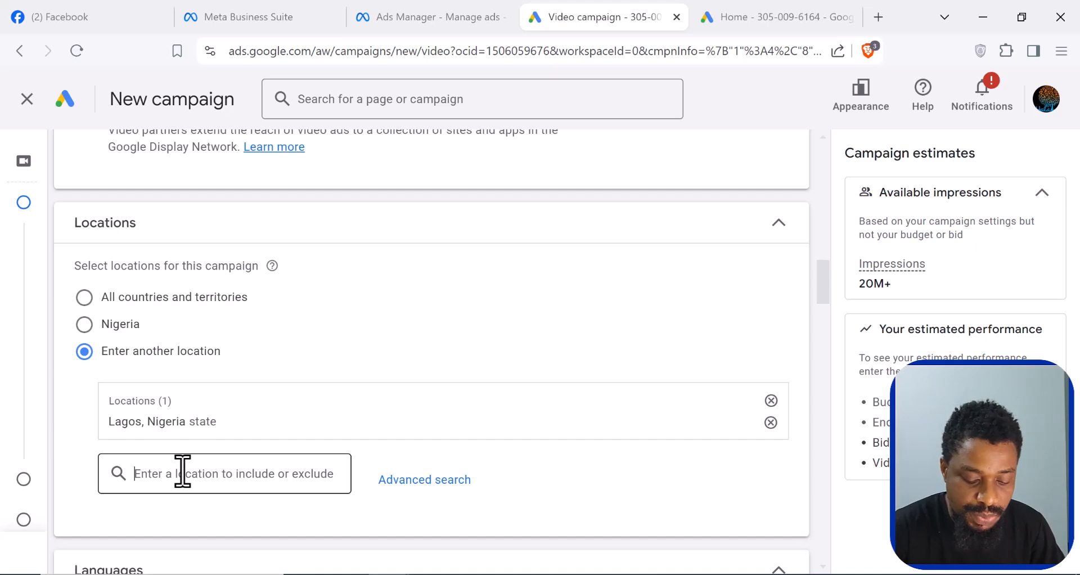
pyautogui.write('abuja')
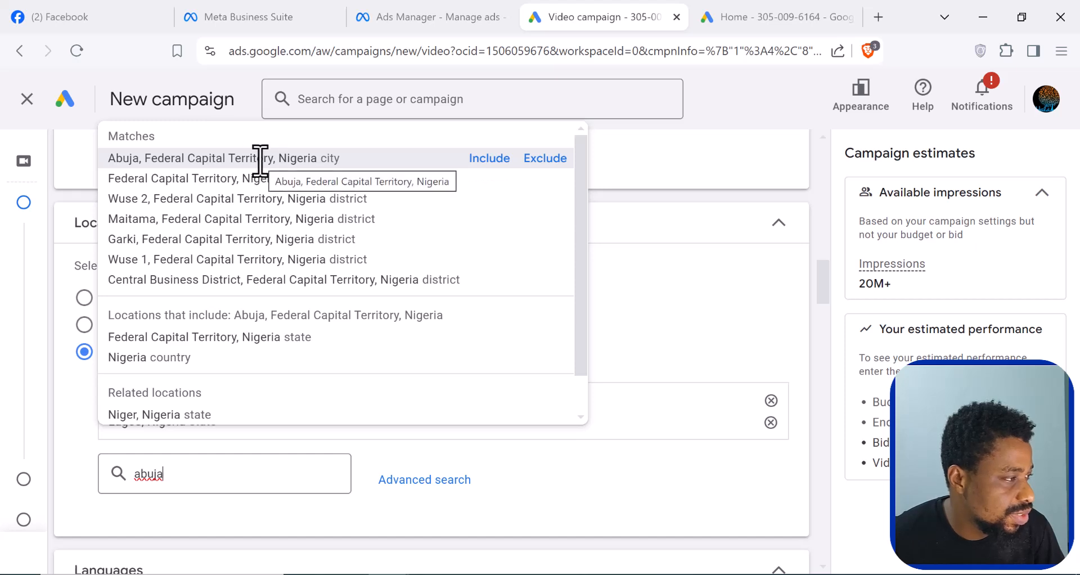
pyautogui.click(489, 158)
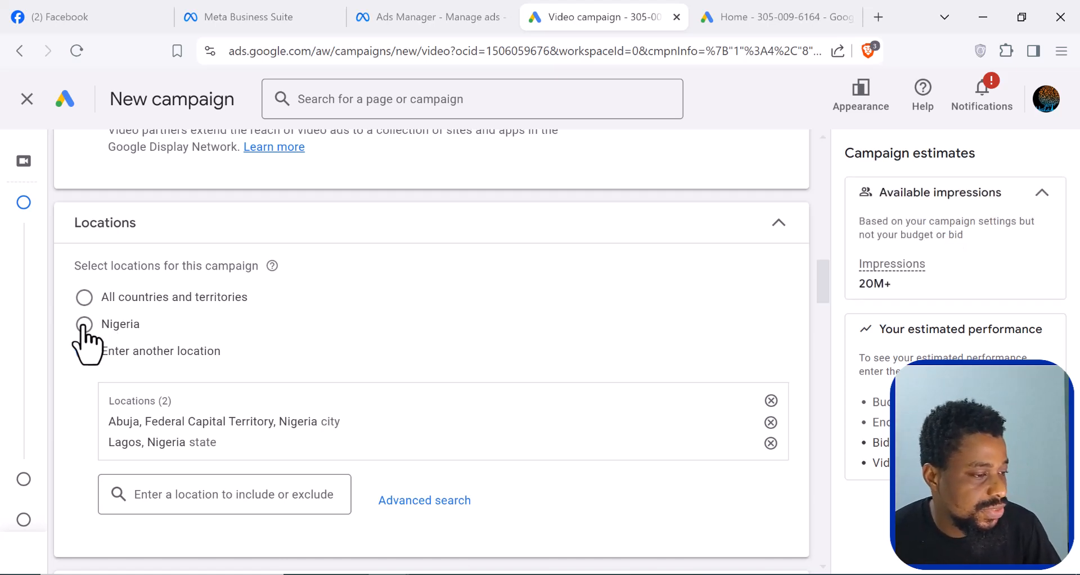
# - Set English as the language that the campaign's customers speak
pyautogui.scroll(-1, 281, 416)
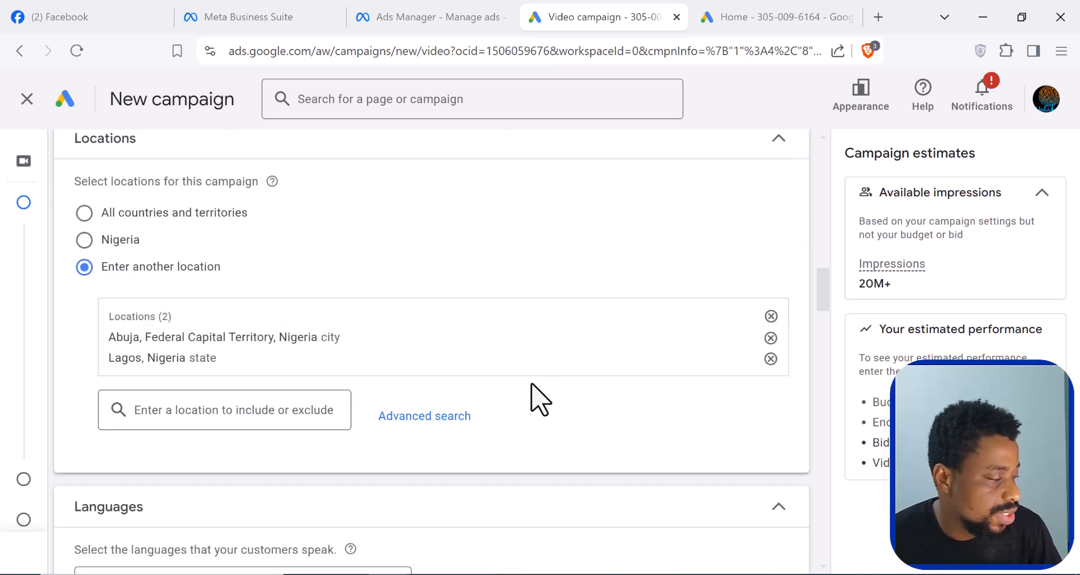
pyautogui.scroll(-2, 429, 397)
pyautogui.scroll(-1, 228, 427)
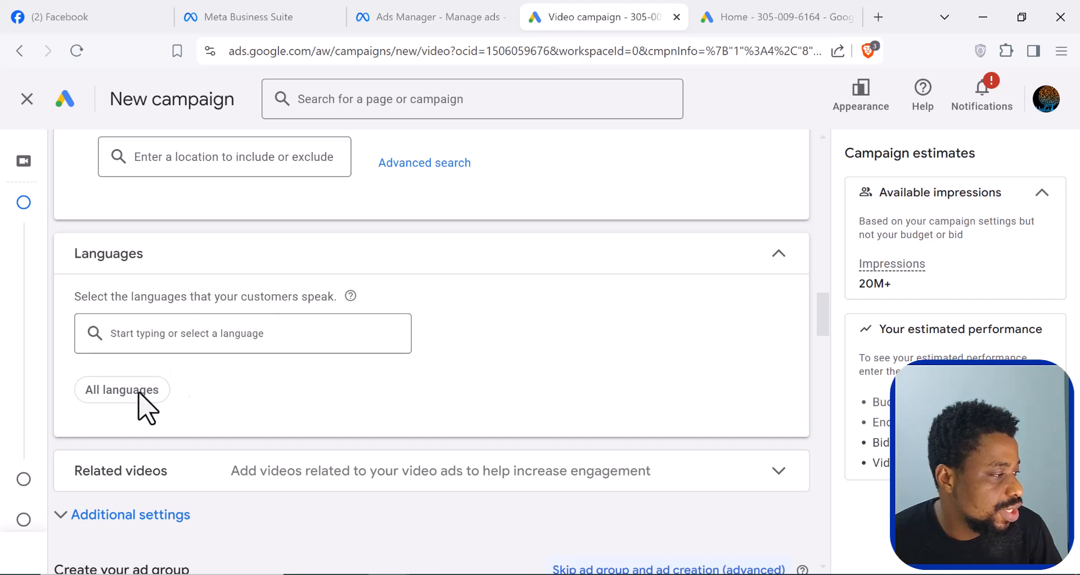
pyautogui.click(299, 339)
pyautogui.scroll(-6, 248, 258)
pyautogui.scroll(2, 248, 259)
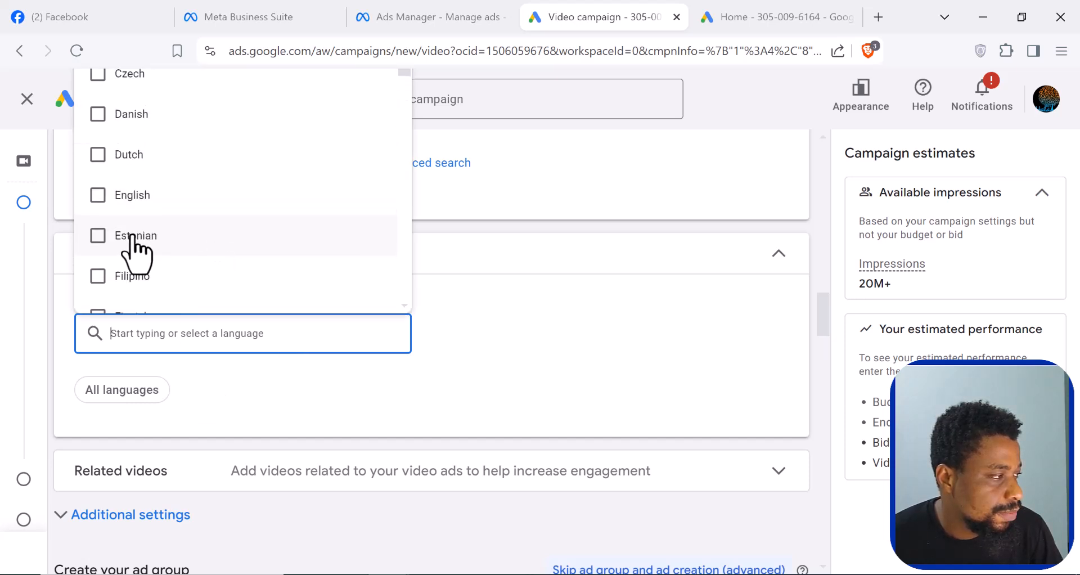
pyautogui.click(98, 202)
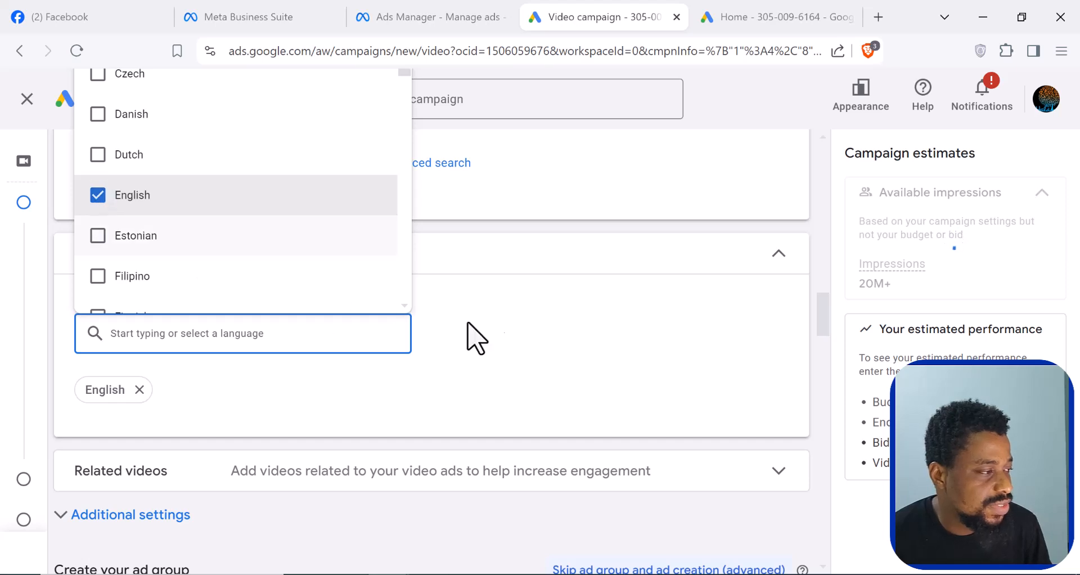
pyautogui.scroll(-5, 202, 231)
pyautogui.scroll(5, 203, 231)
pyautogui.scroll(-5, 204, 233)
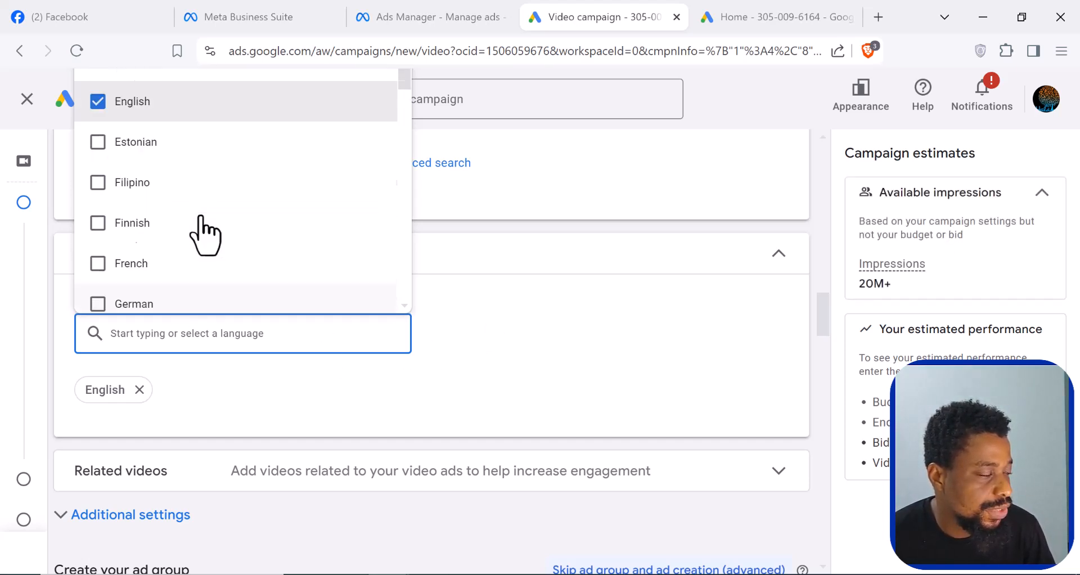
pyautogui.click(567, 359)
# - Set specific device targeting in the additional settings, excluding TV screens, and collapse the Devices section
pyautogui.scroll(-3, 534, 374)
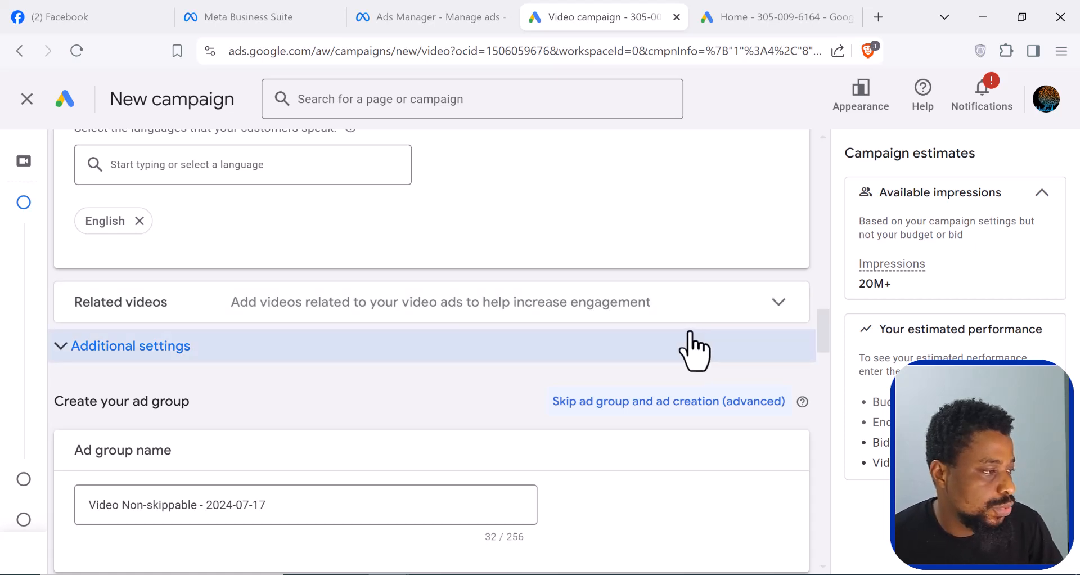
pyautogui.scroll(-1, 694, 347)
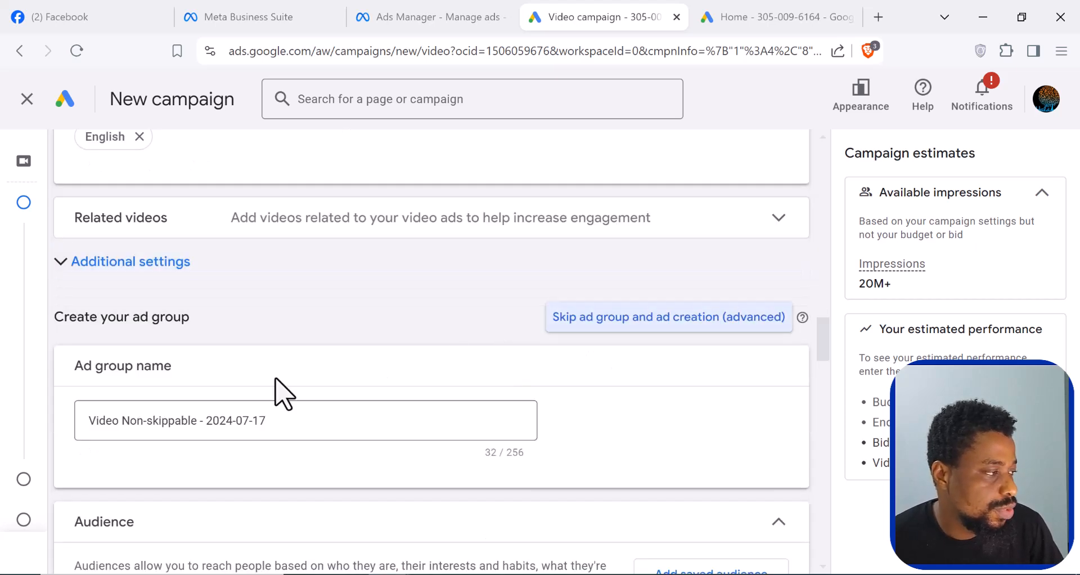
pyautogui.click(107, 262)
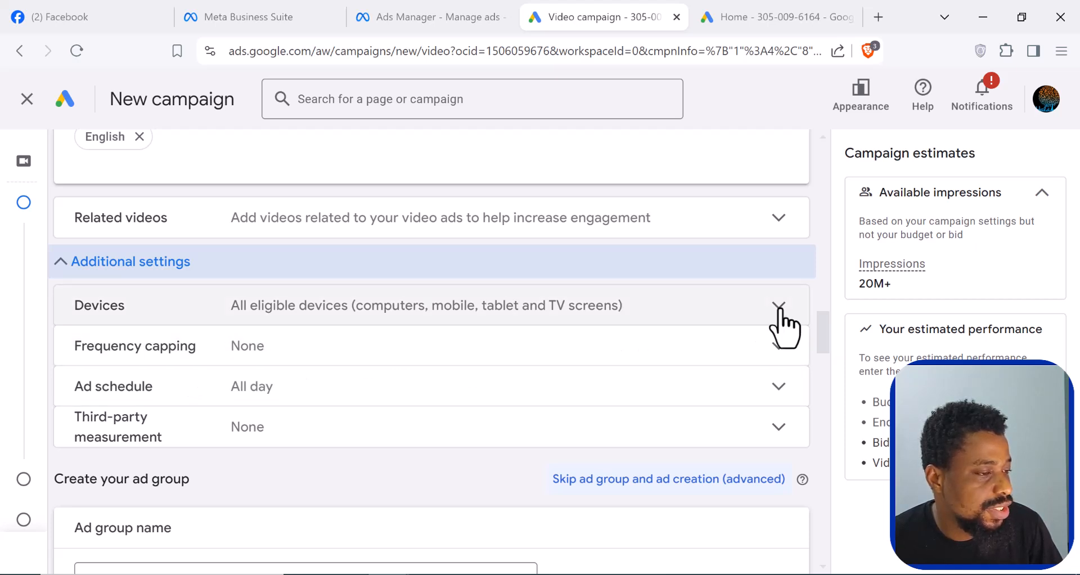
pyautogui.click(781, 315)
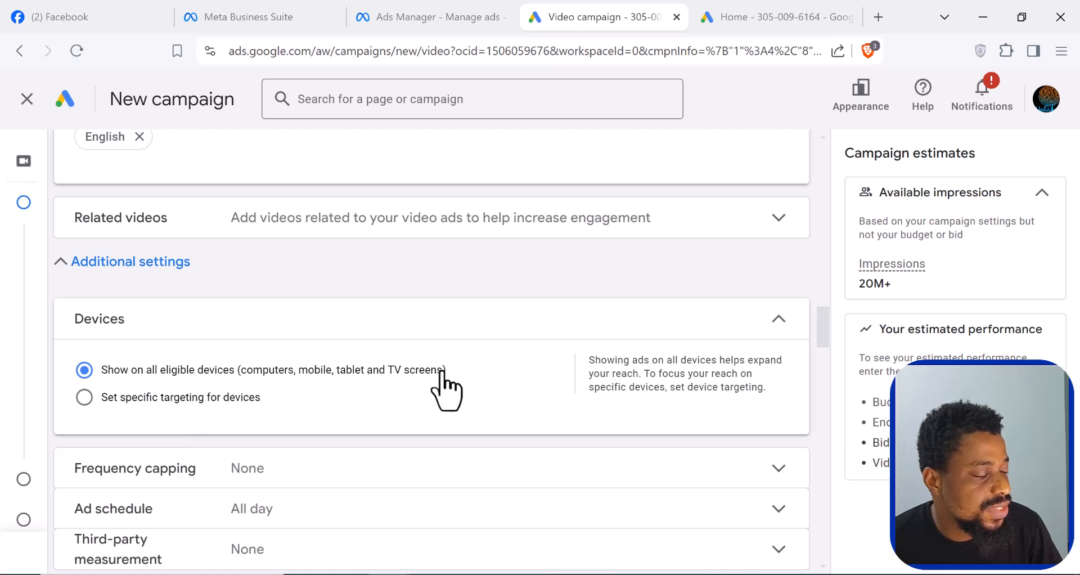
pyautogui.click(85, 397)
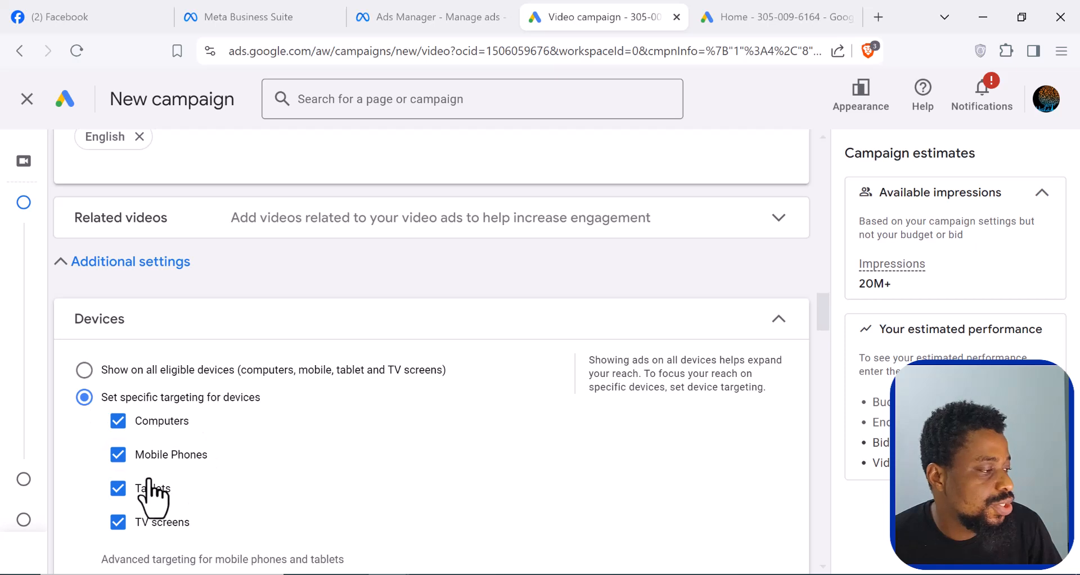
pyautogui.scroll(-1, 152, 493)
pyautogui.click(119, 442)
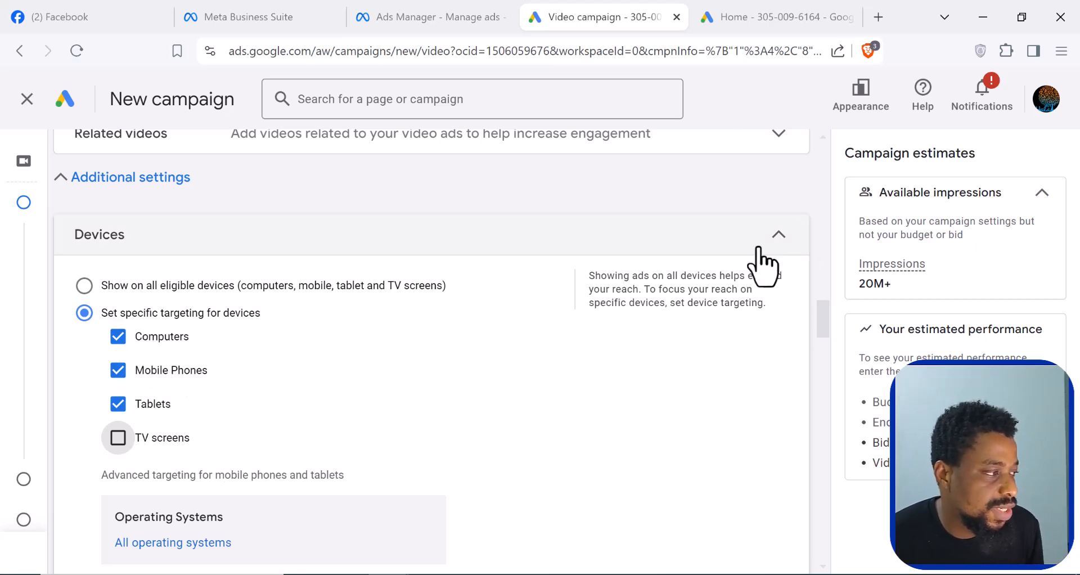
pyautogui.click(773, 239)
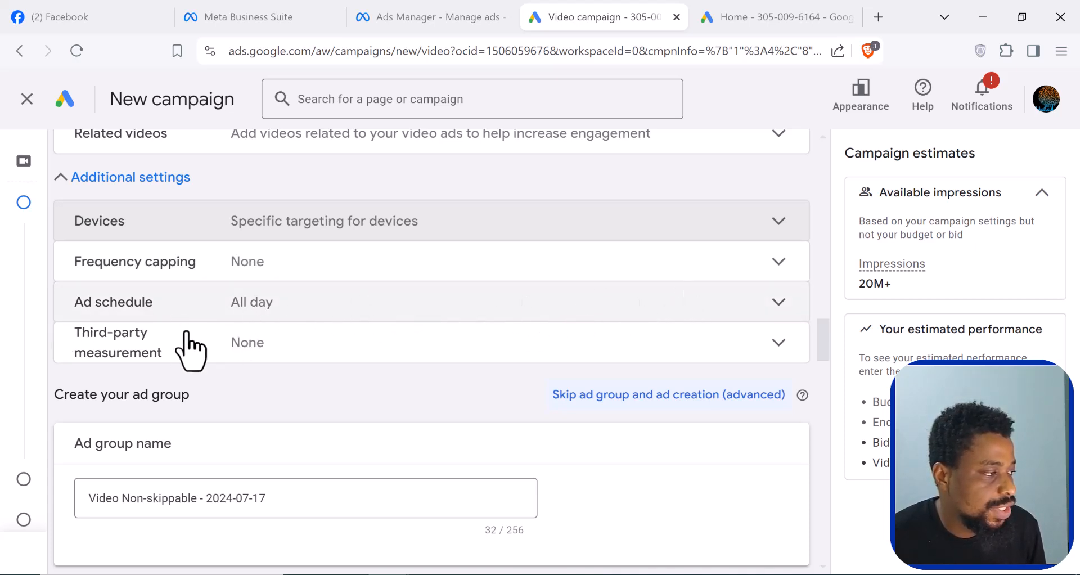
# - Set the ad group audience's age range to 25 to 44 and expand the additional demographics
pyautogui.scroll(-1, 439, 320)
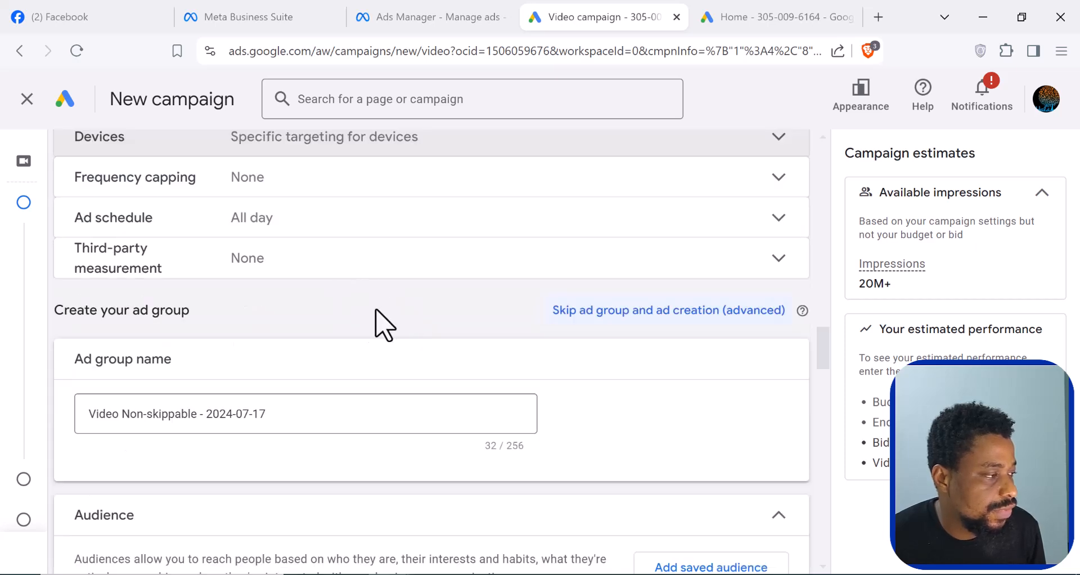
pyautogui.scroll(-2, 168, 416)
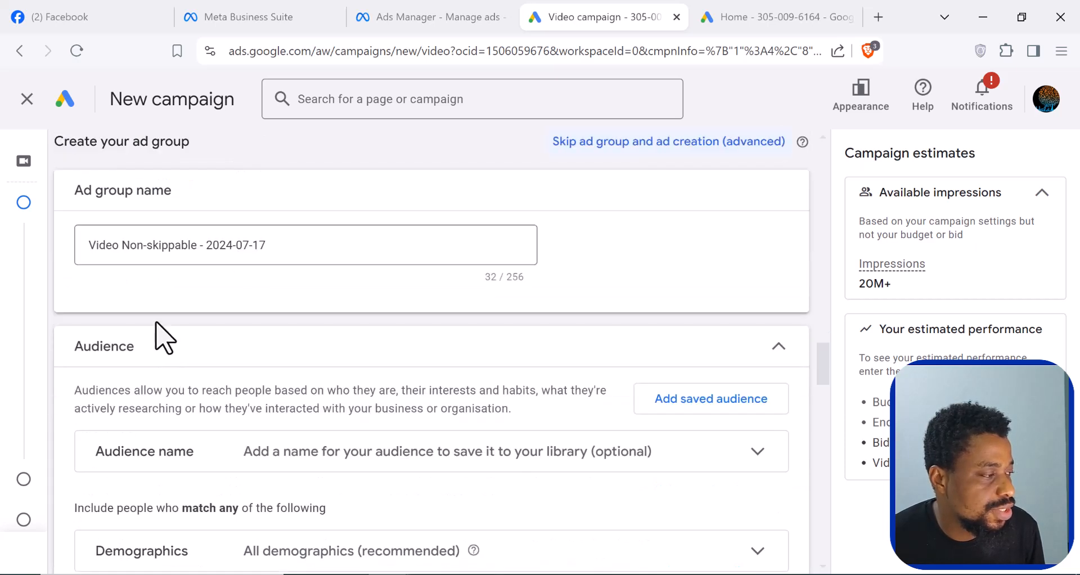
pyautogui.click(207, 245)
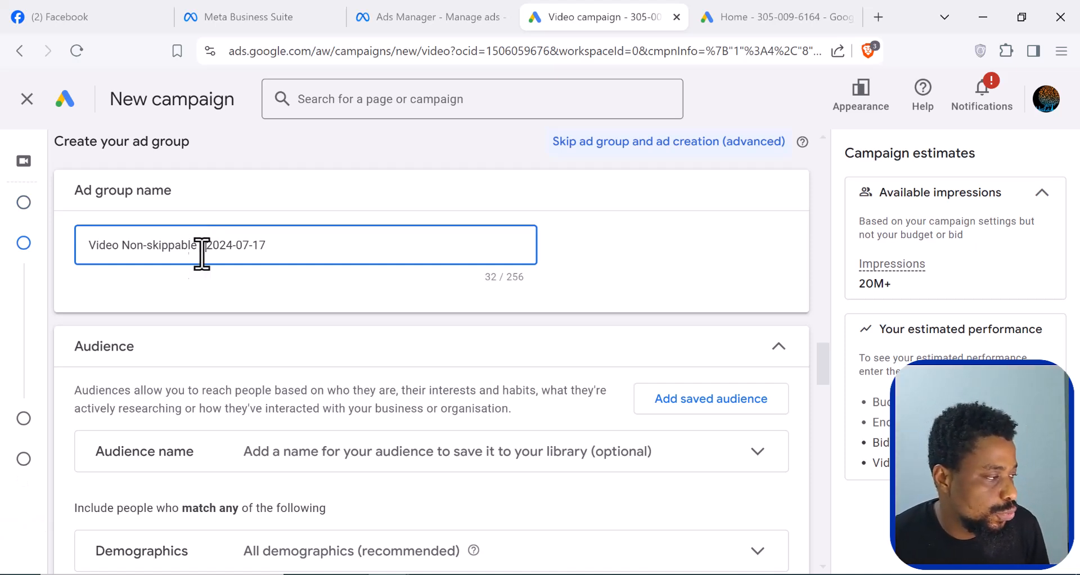
pyautogui.scroll(-3, 165, 343)
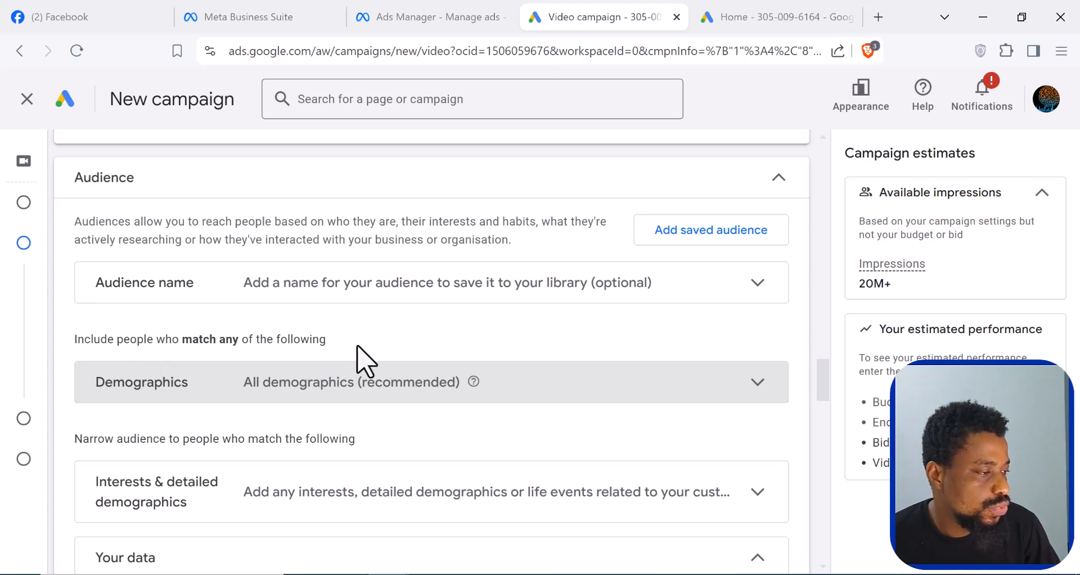
pyautogui.click(760, 383)
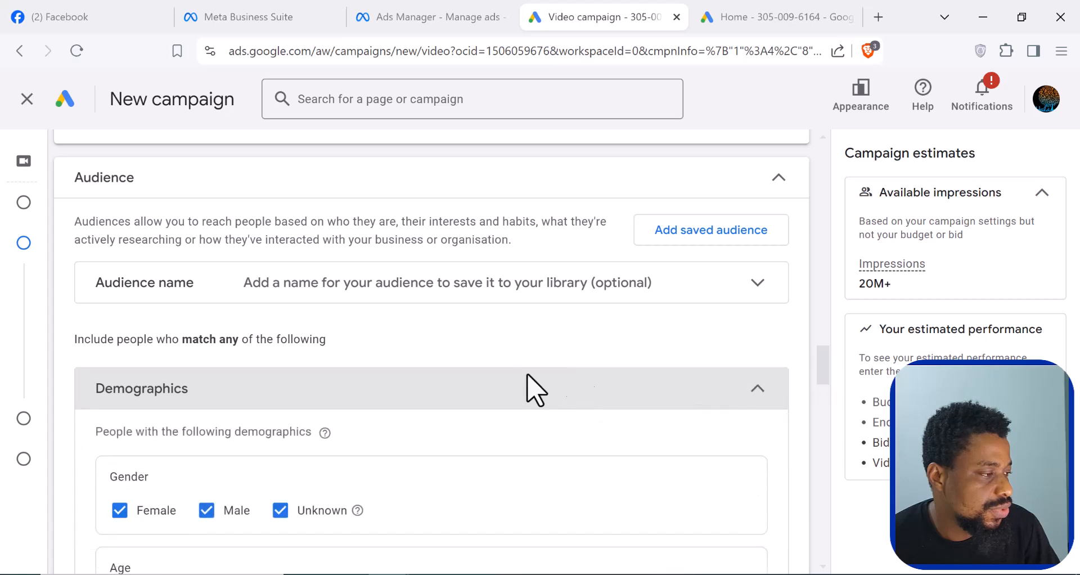
pyautogui.scroll(-2, 498, 387)
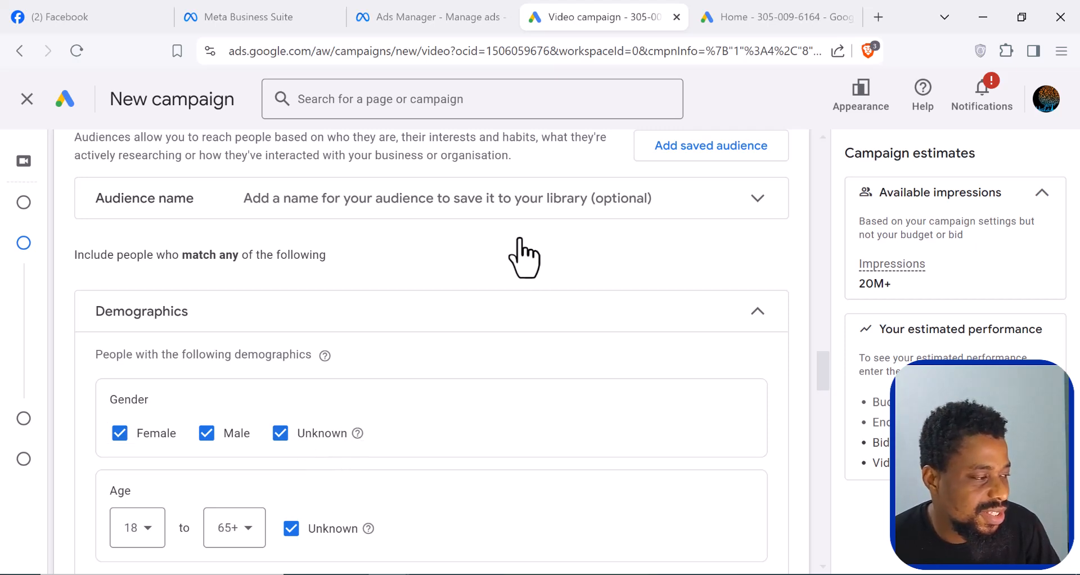
pyautogui.moveTo(360, 436)
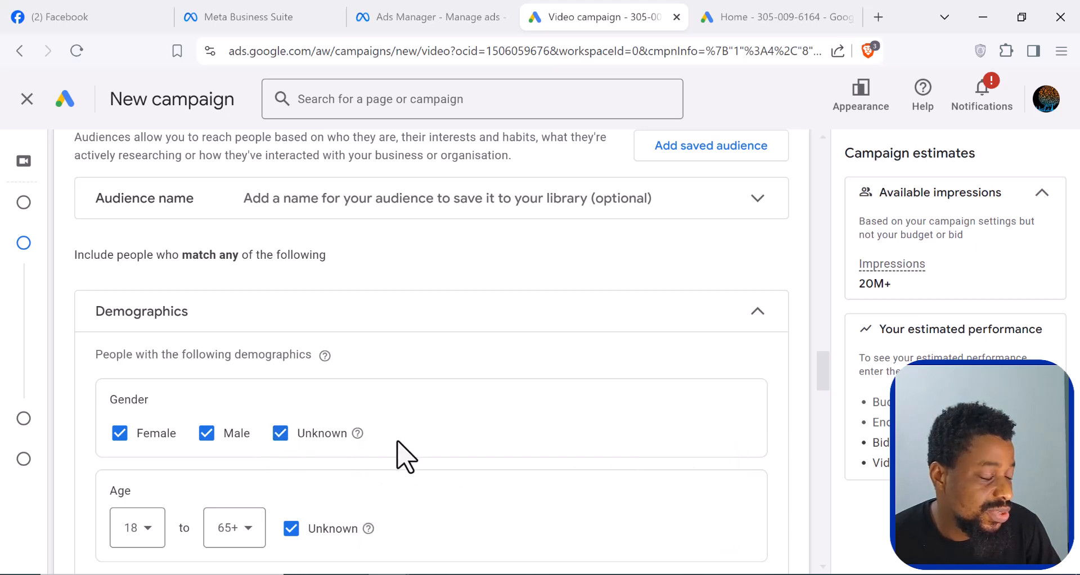
pyautogui.scroll(-3, 393, 445)
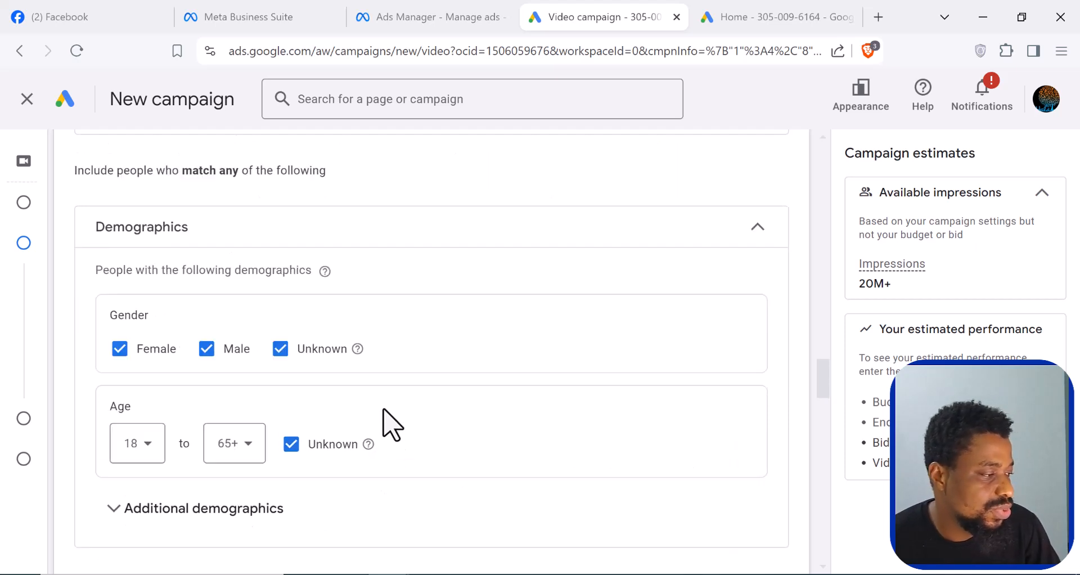
pyautogui.click(148, 372)
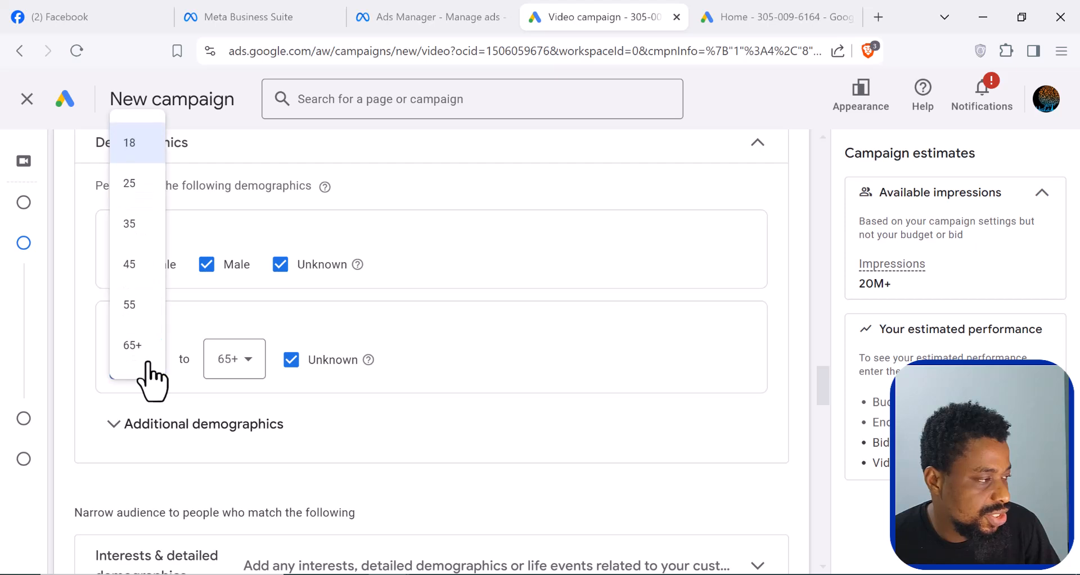
pyautogui.click(134, 192)
pyautogui.click(248, 366)
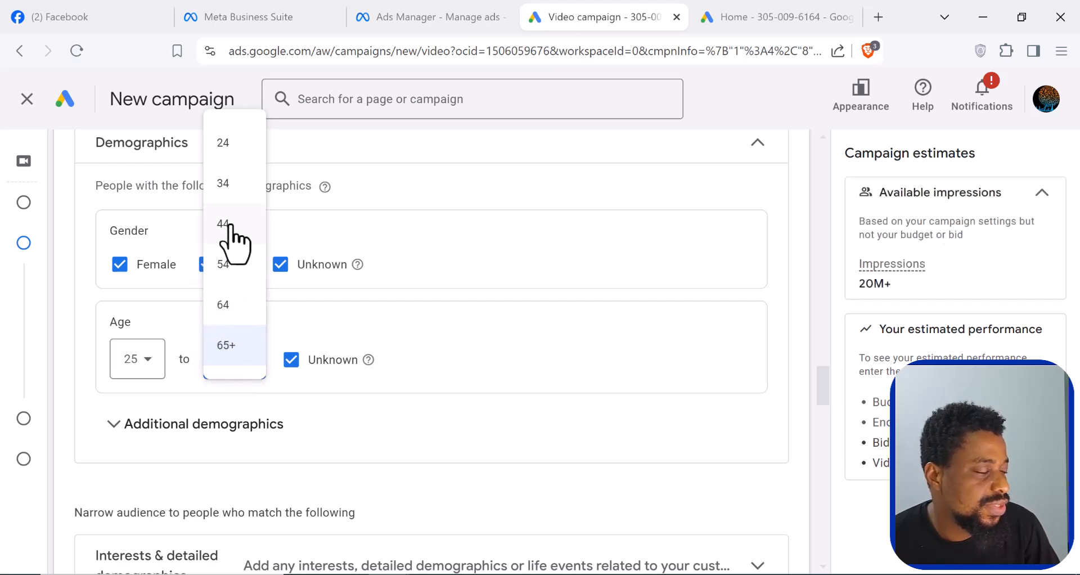
pyautogui.click(228, 224)
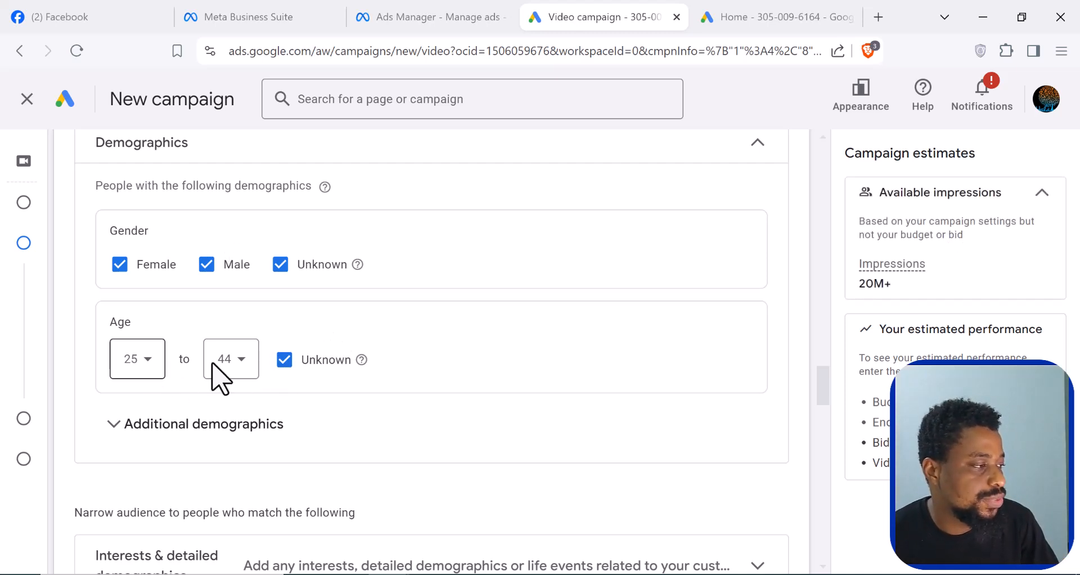
pyautogui.click(118, 426)
pyautogui.scroll(-3, 441, 417)
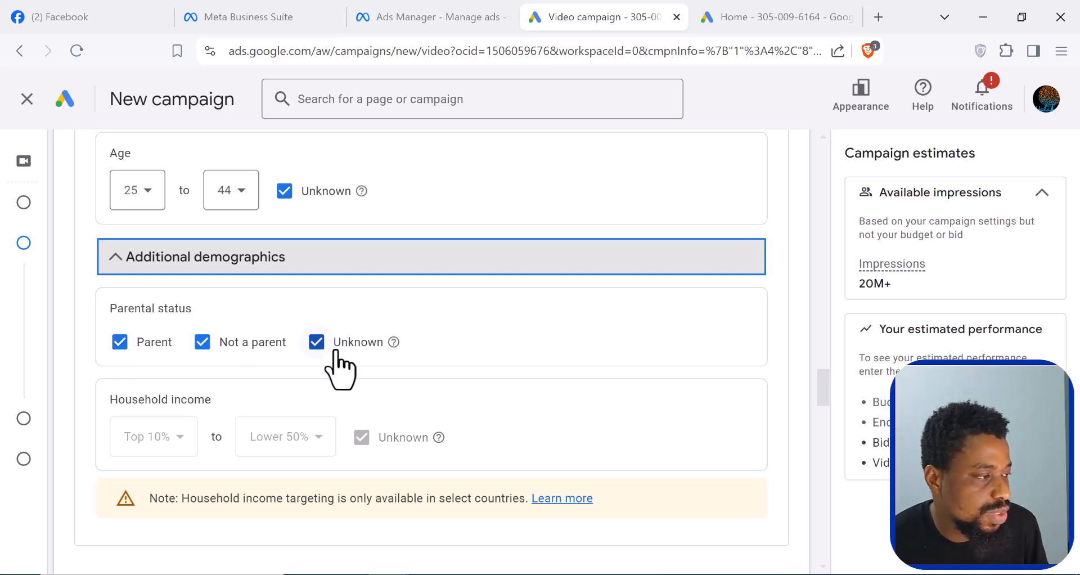
# - Expand the audience's Interests & detailed demographics section and bring up its browsable segment categories
pyautogui.scroll(-3, 559, 353)
pyautogui.scroll(-2, 450, 400)
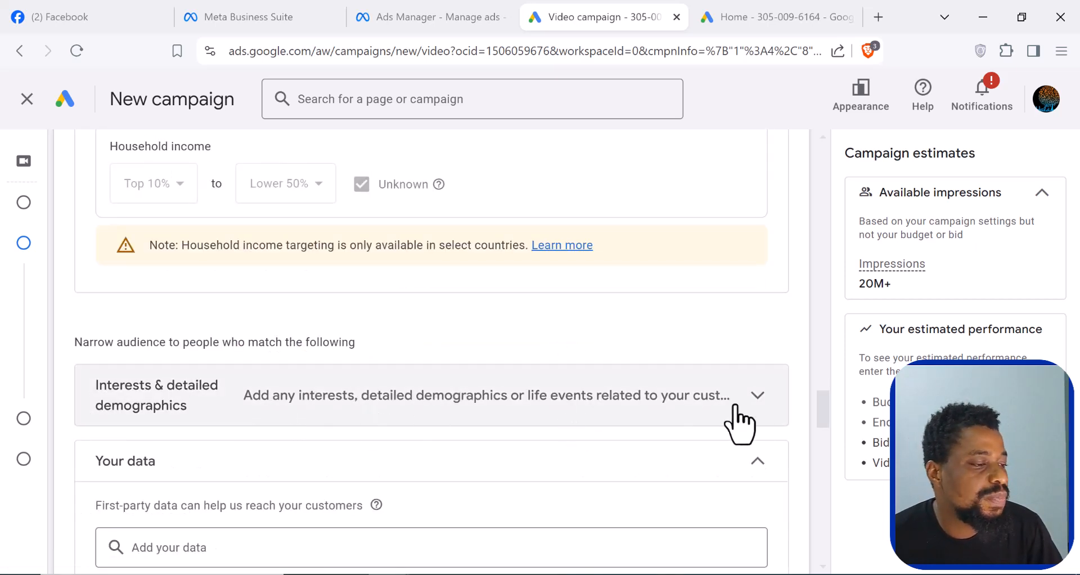
pyautogui.click(757, 398)
pyautogui.scroll(-1, 571, 366)
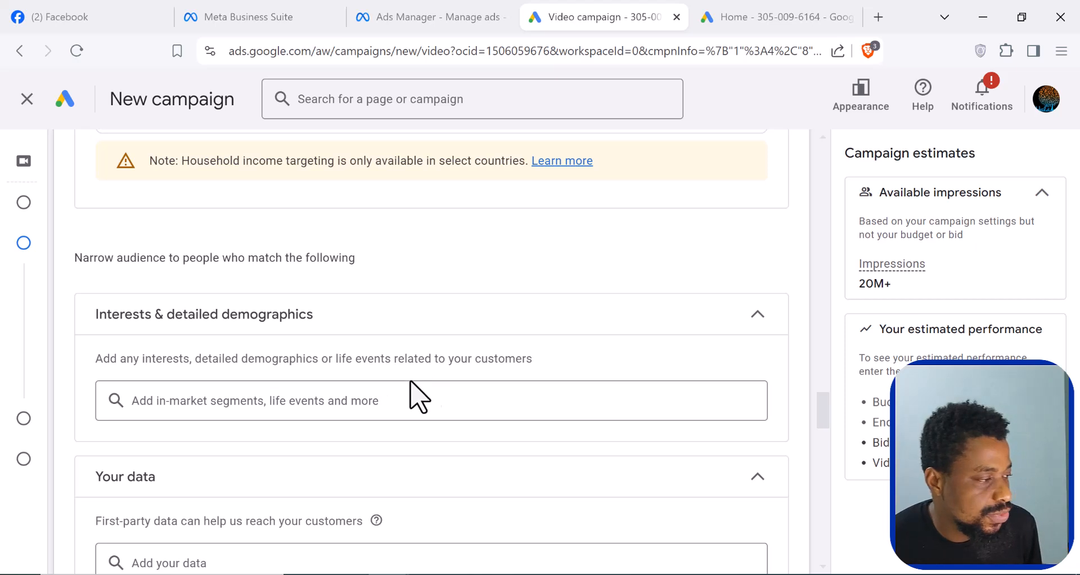
pyautogui.click(231, 400)
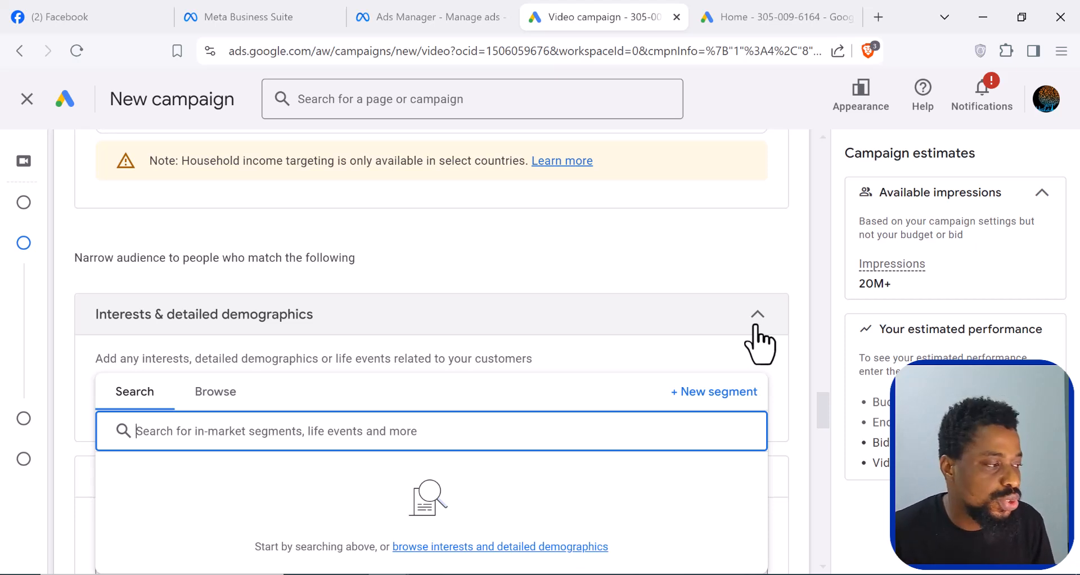
pyautogui.click(215, 393)
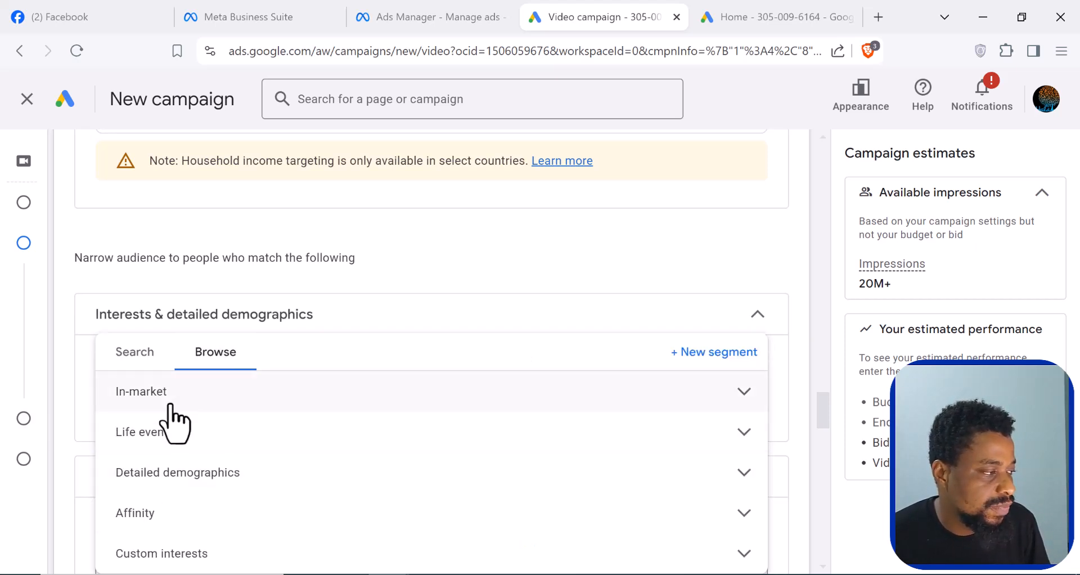
# - Examine the in-market segments and the other interest categories, and close the segment picker without adding any
pyautogui.click(293, 404)
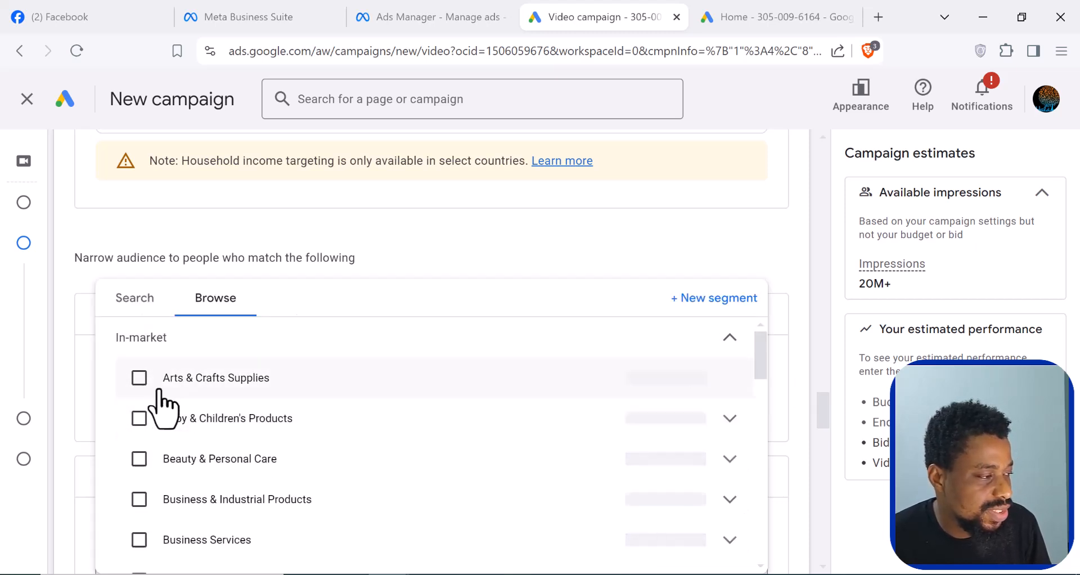
pyautogui.scroll(-2, 151, 441)
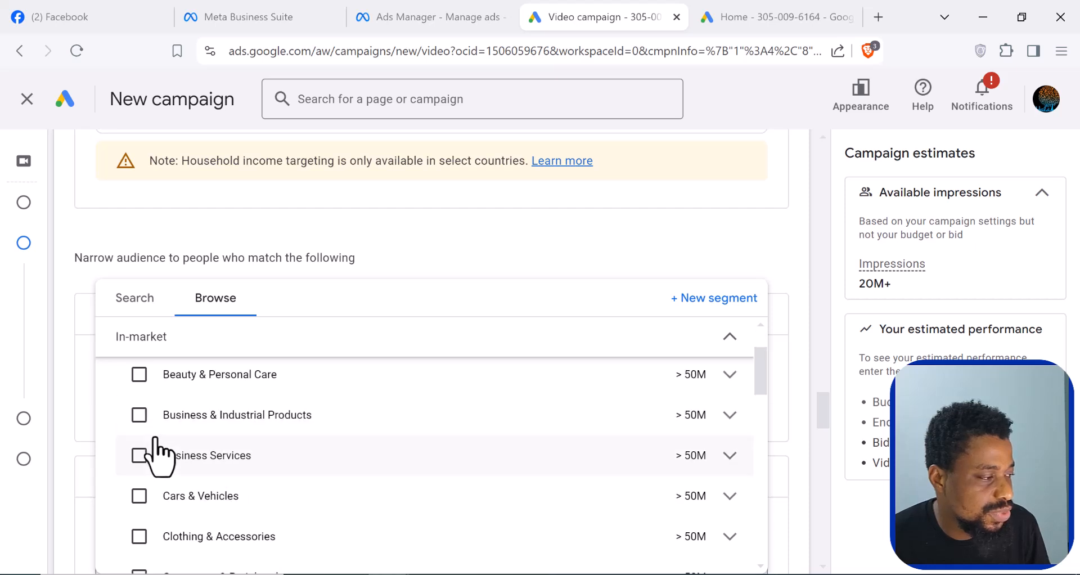
pyautogui.scroll(-7, 234, 439)
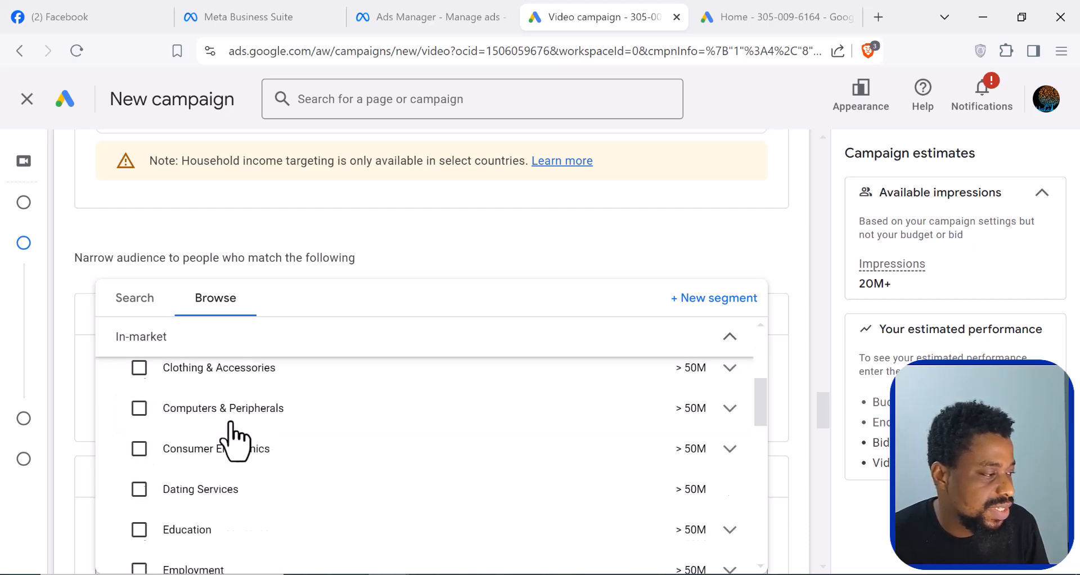
pyautogui.scroll(8, 212, 445)
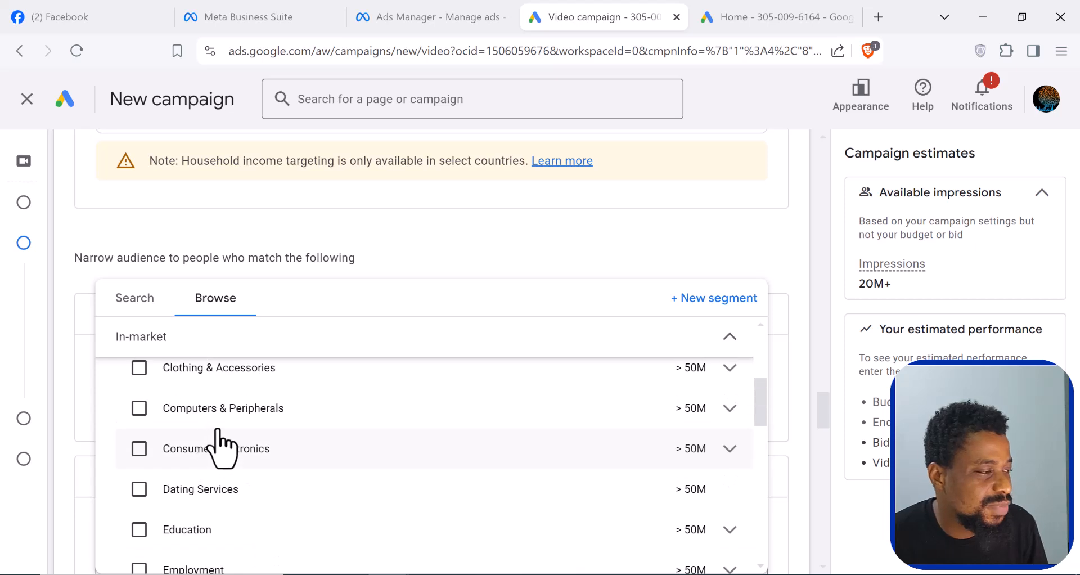
pyautogui.click(729, 338)
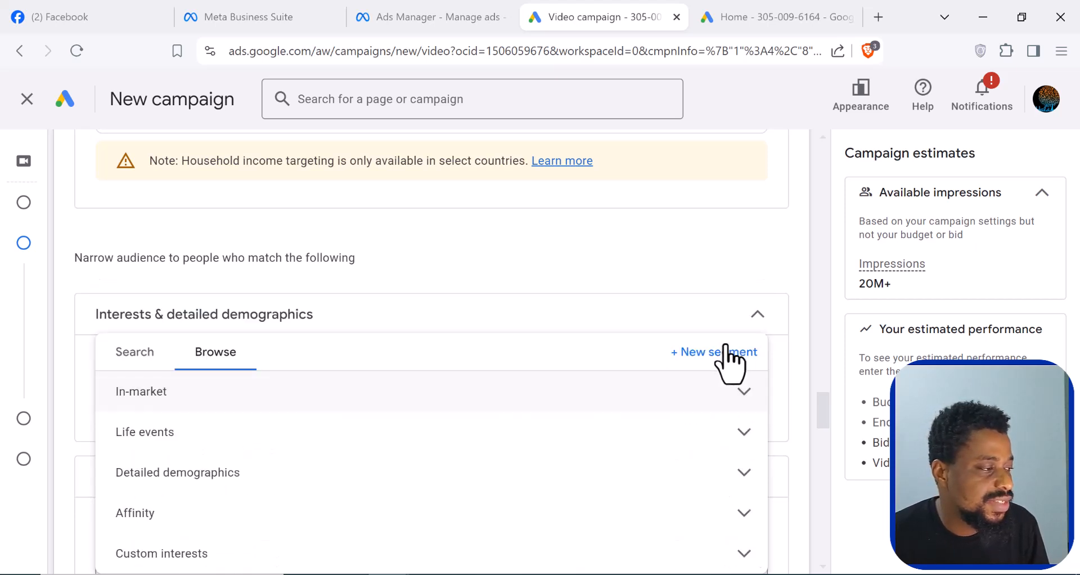
pyautogui.click(134, 352)
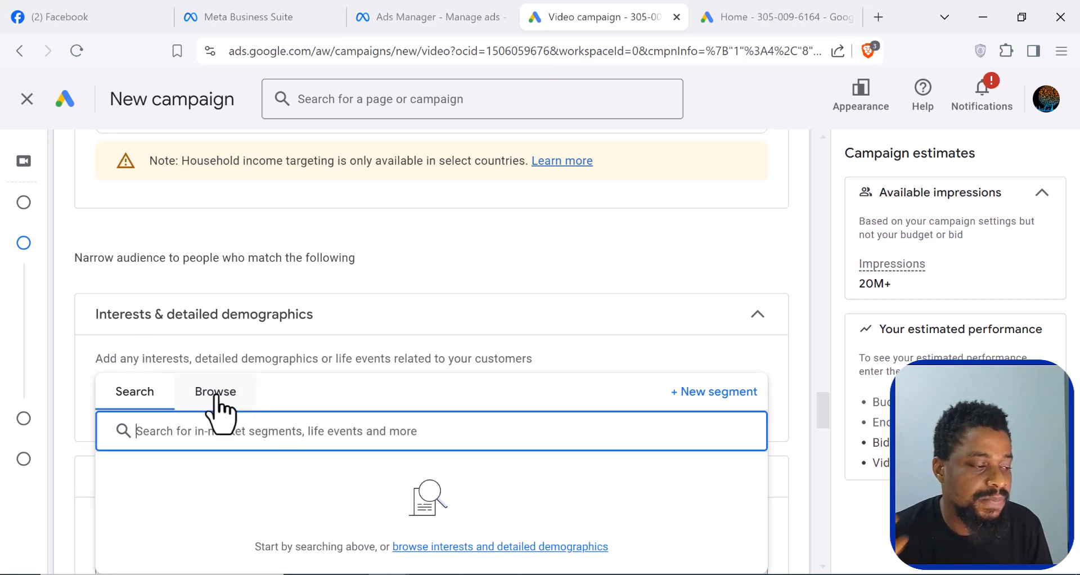
pyautogui.scroll(-3, 231, 354)
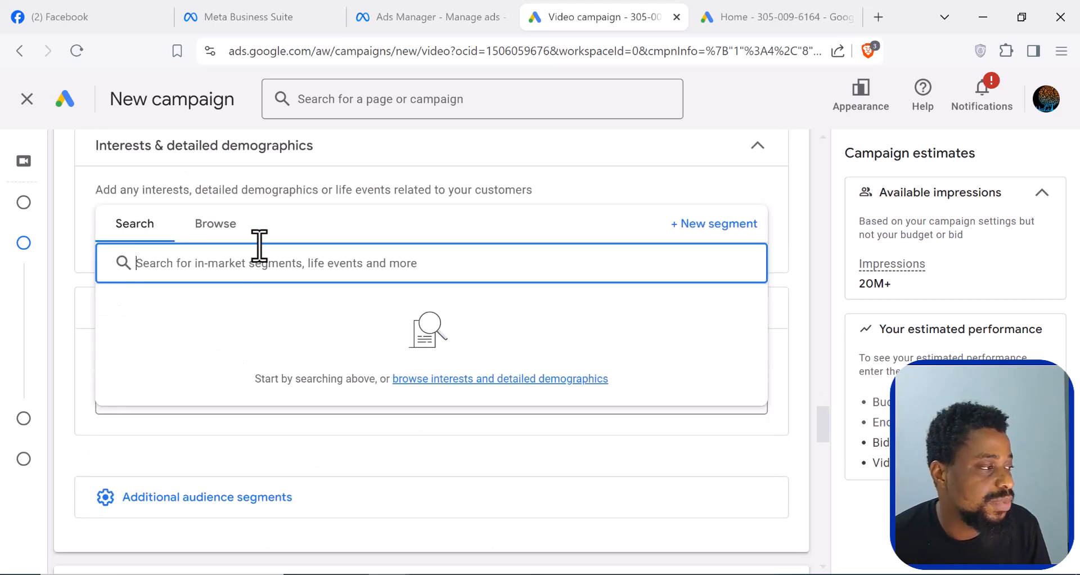
pyautogui.click(215, 225)
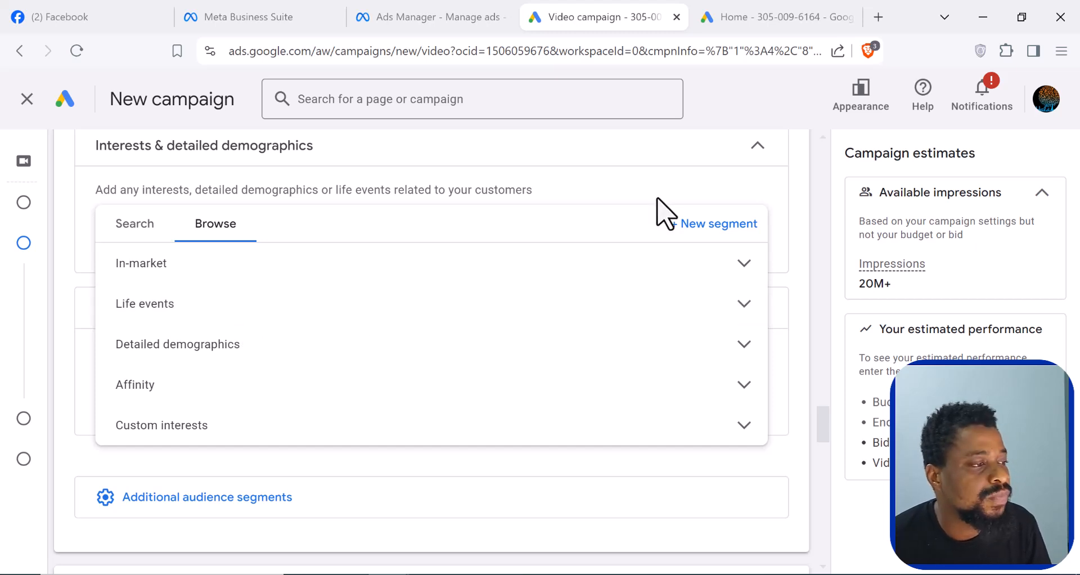
pyautogui.click(628, 186)
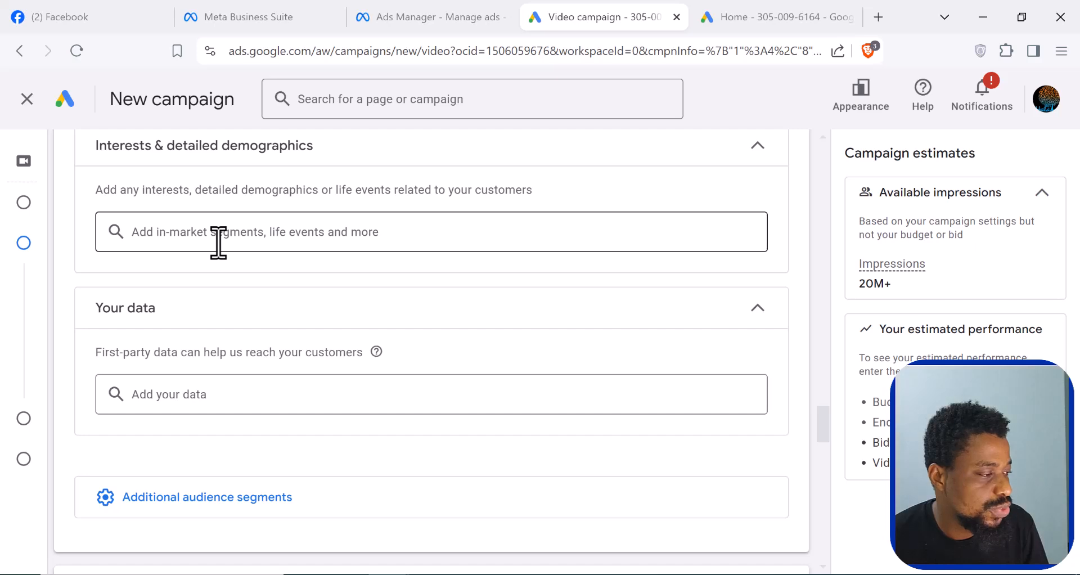
# - Expand the ad group's Keywords targeting under Content and make its keyword list ready for entry
pyautogui.scroll(-1, 218, 247)
pyautogui.scroll(-1, 226, 253)
pyautogui.scroll(1, 212, 258)
pyautogui.scroll(-3, 212, 258)
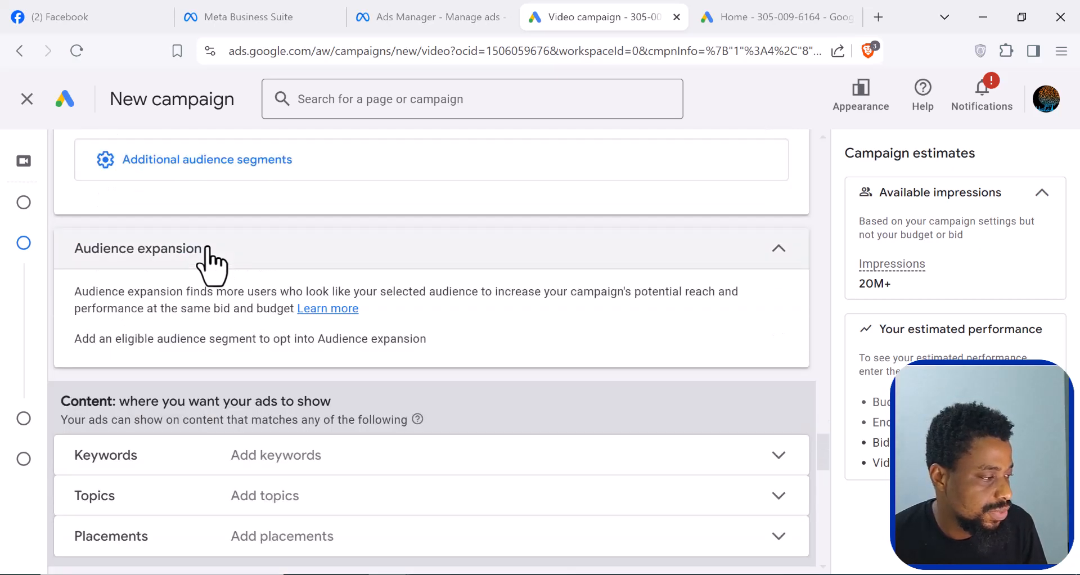
pyautogui.scroll(-1, 212, 258)
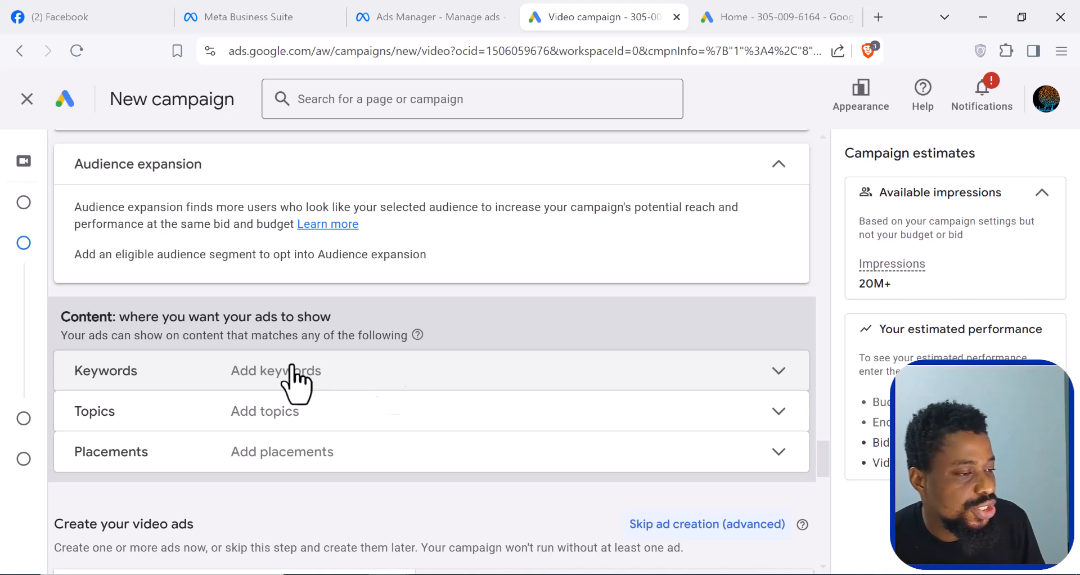
pyautogui.click(780, 376)
pyautogui.scroll(-1, 291, 439)
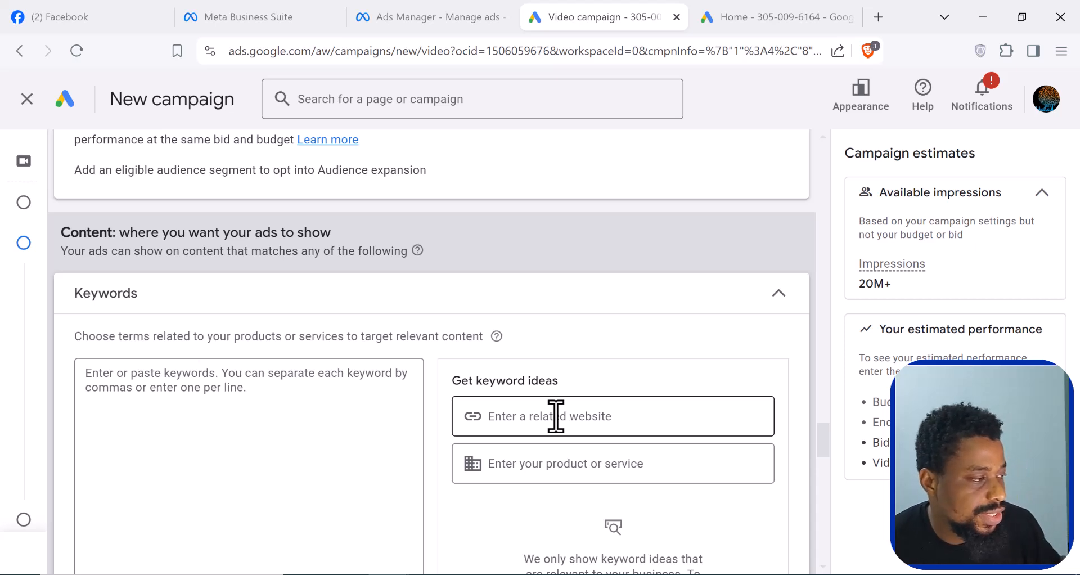
pyautogui.click(153, 385)
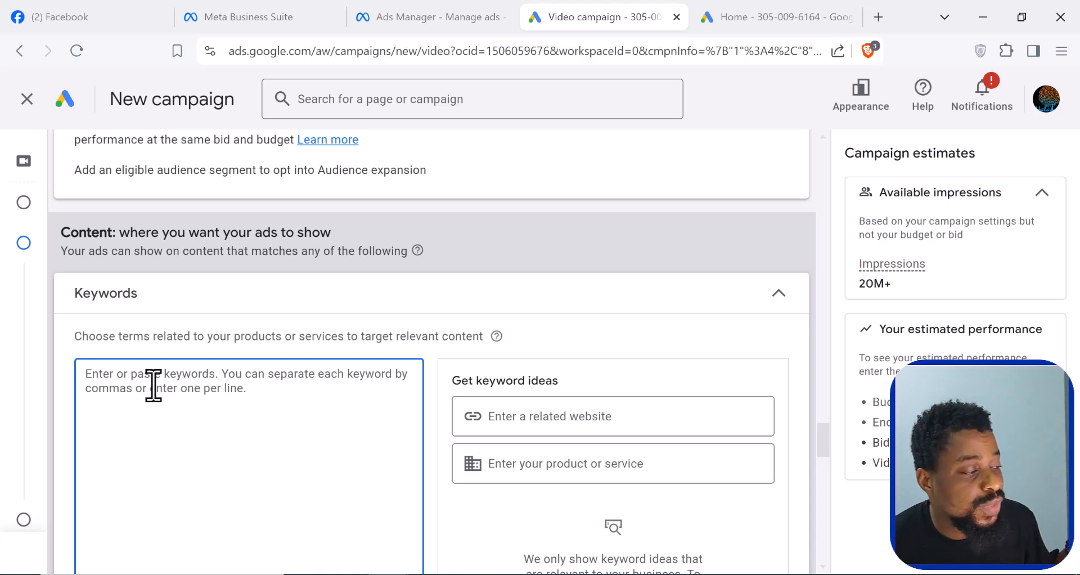
# - Switch to the other Google Ads tab and open Keyword Planner from the planning tools
pyautogui.click(762, 18)
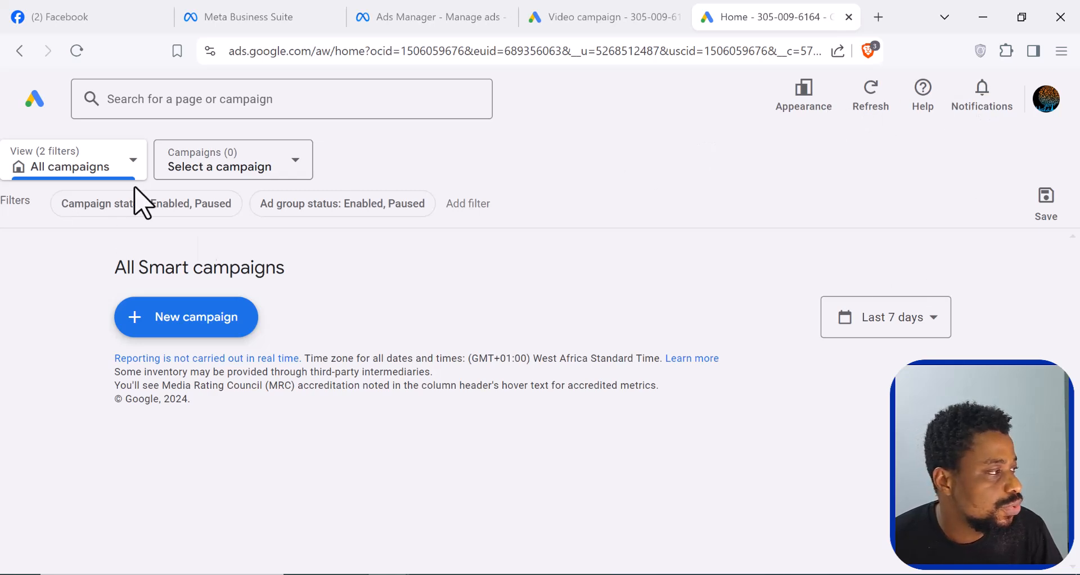
pyautogui.click(37, 103)
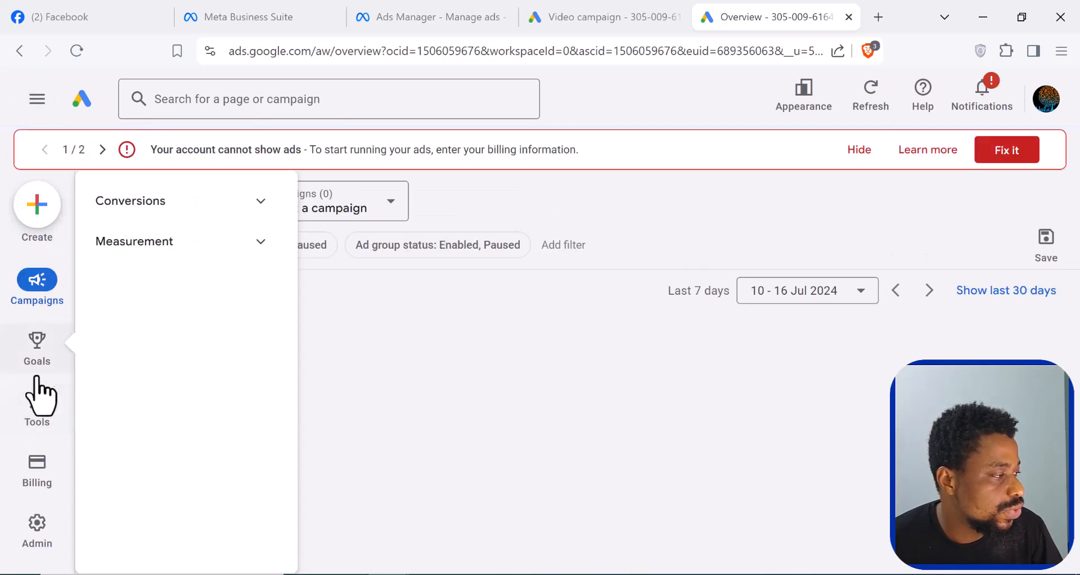
pyautogui.moveTo(35, 423)
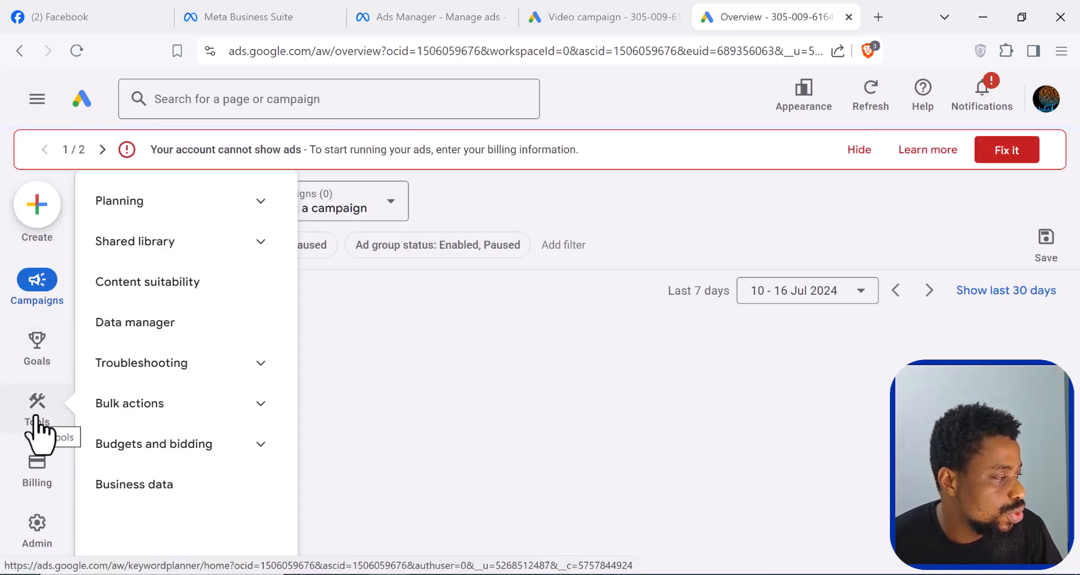
pyautogui.click(257, 200)
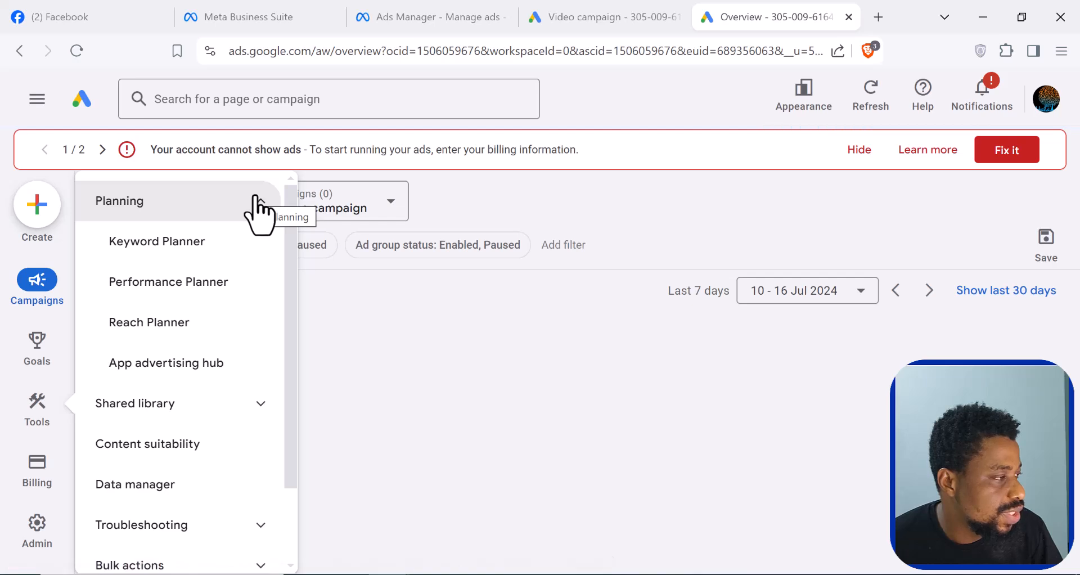
pyautogui.click(164, 242)
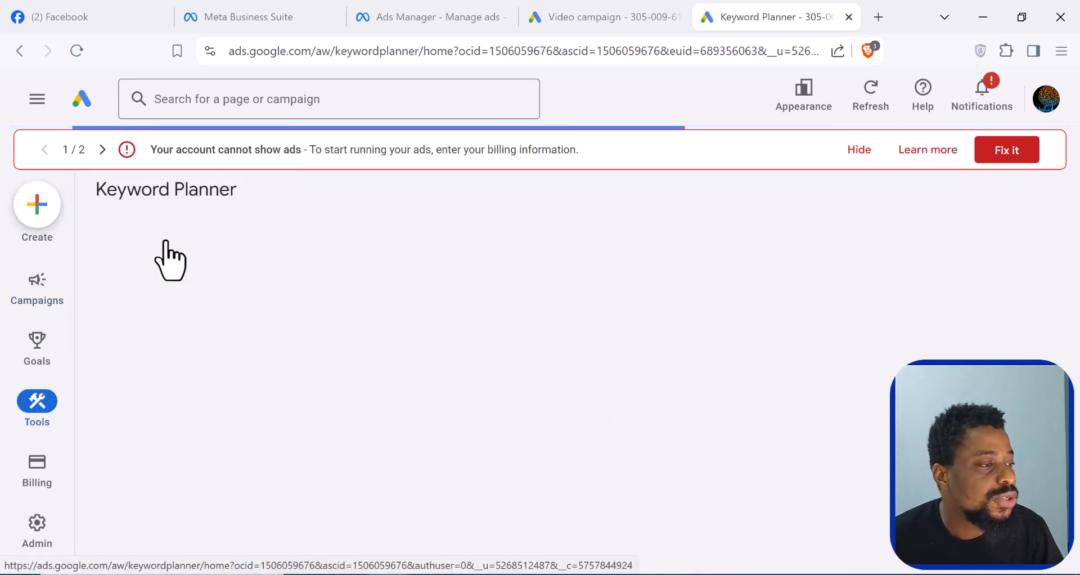
# - Hide the two account alerts and dismiss the Keyword Planner updates notice
pyautogui.click(864, 160)
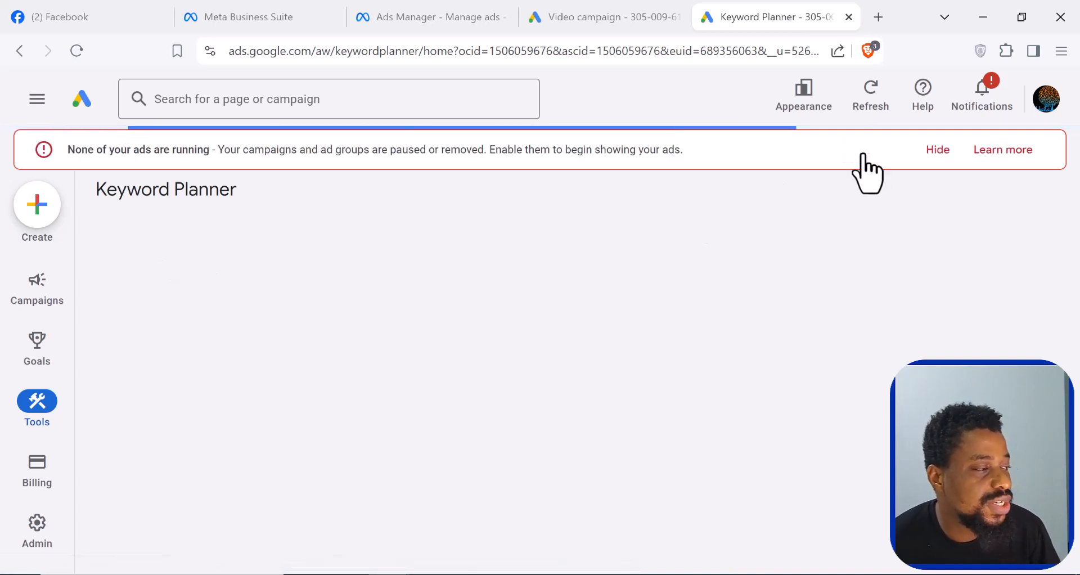
pyautogui.click(941, 150)
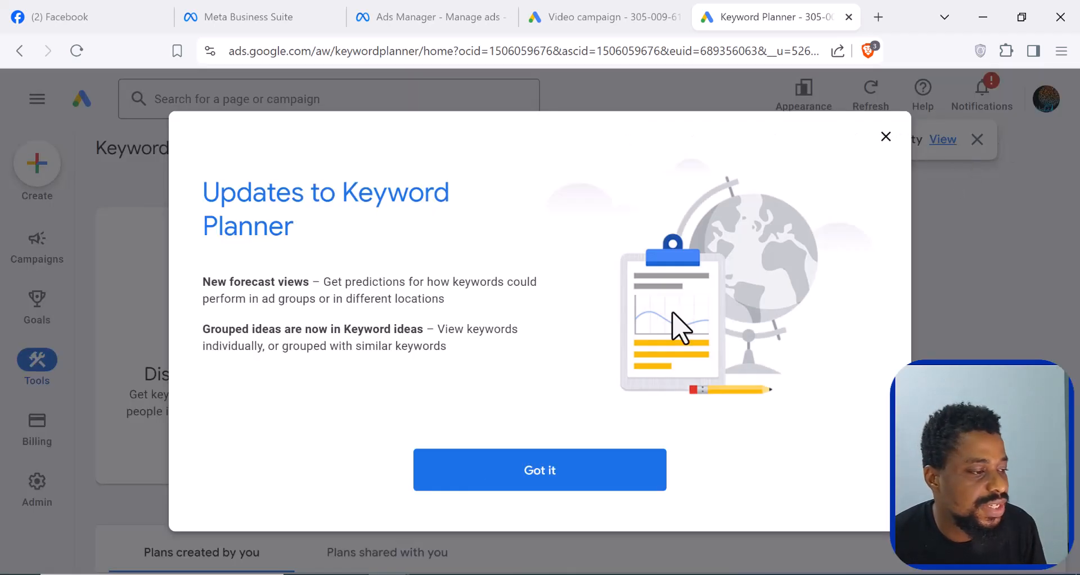
pyautogui.click(526, 477)
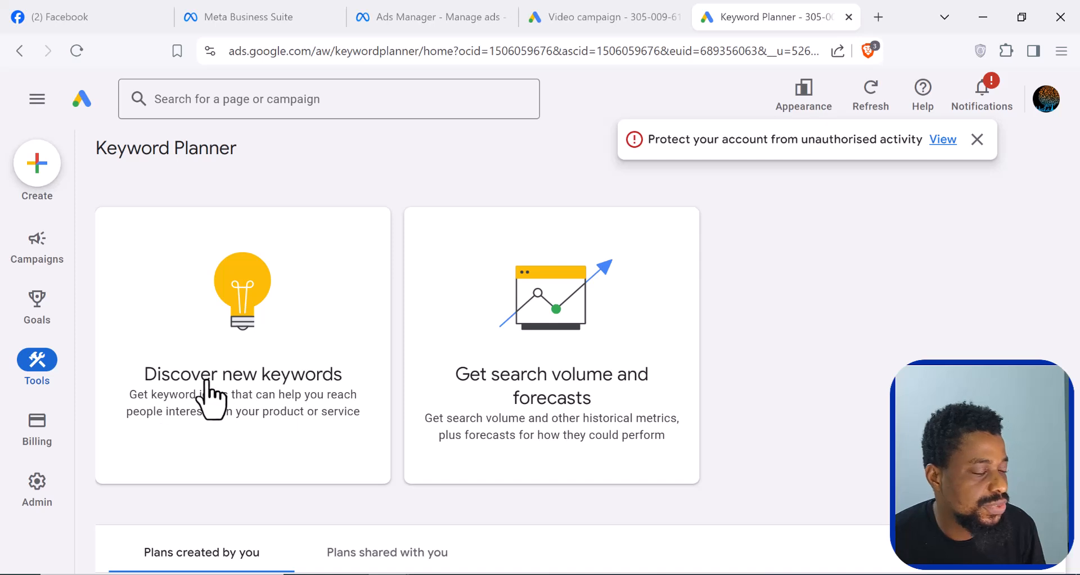
# - Discover new keywords for "fruit cake" with English as the language and Nigeria as the location
pyautogui.click(243, 396)
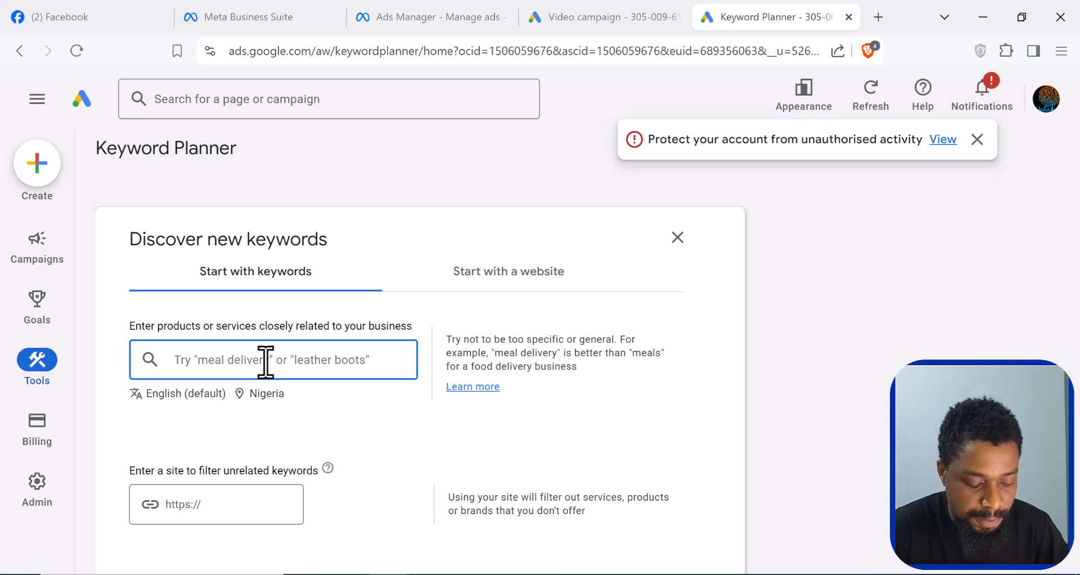
pyautogui.write('fruit cake')
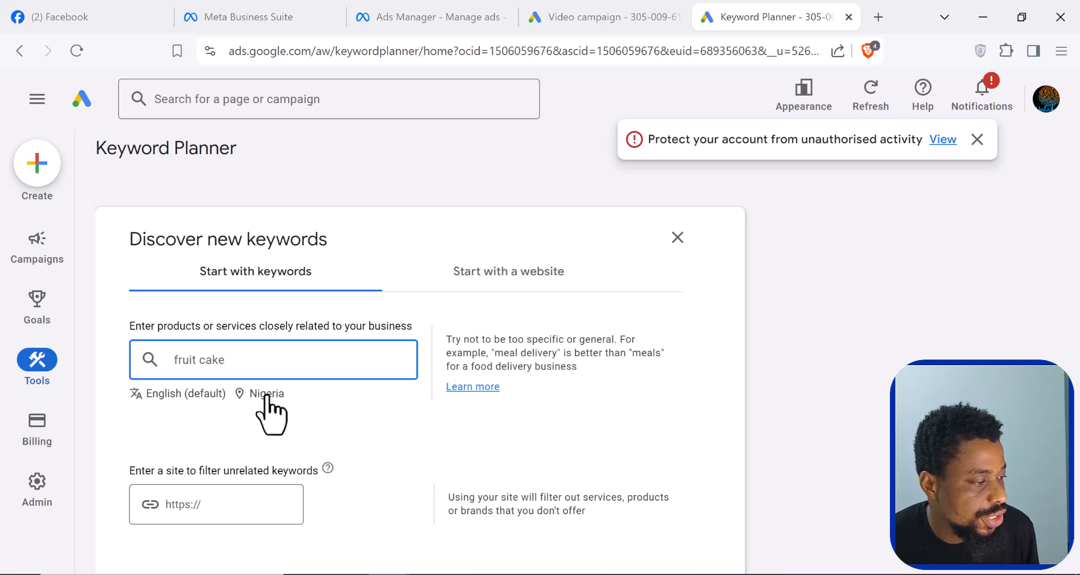
pyautogui.scroll(-5, 272, 407)
pyautogui.click(166, 349)
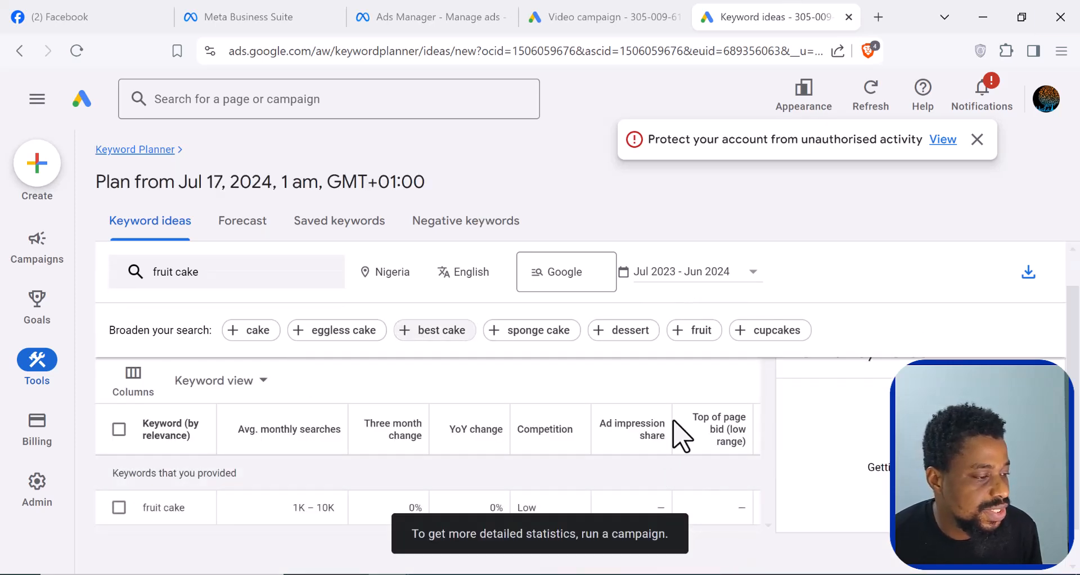
# - Examine the fruit cake keyword ideas with their average monthly searches and competition, dismissing the account protection notice
pyautogui.scroll(-5, 682, 436)
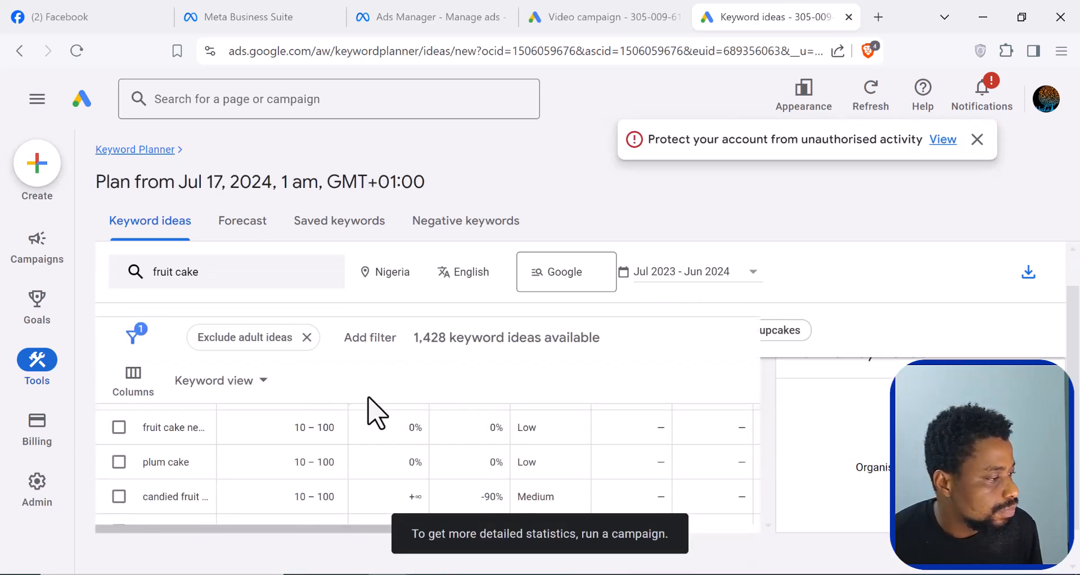
pyautogui.scroll(5, 371, 457)
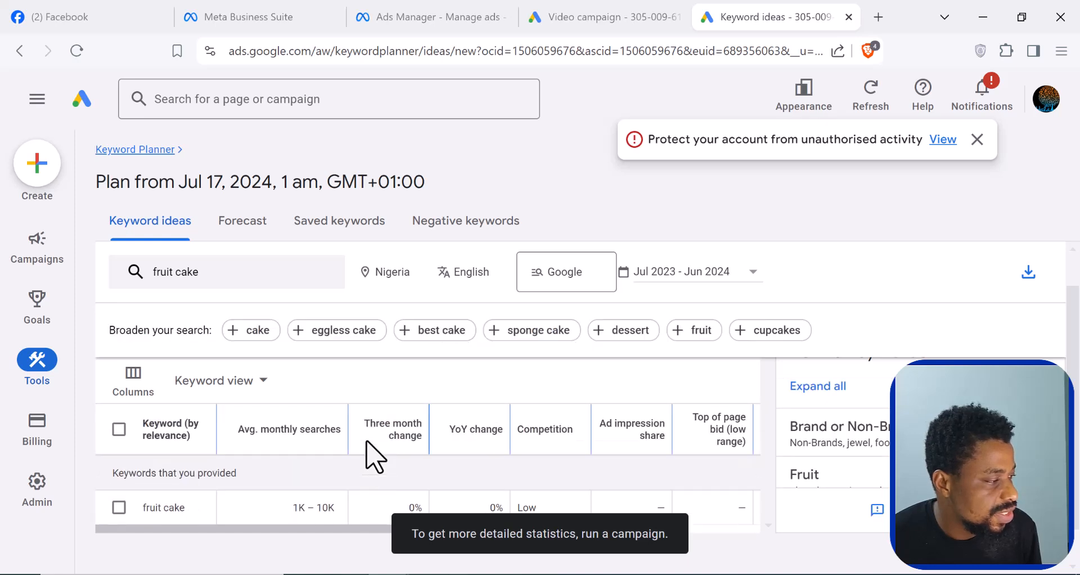
pyautogui.scroll(-2, 408, 443)
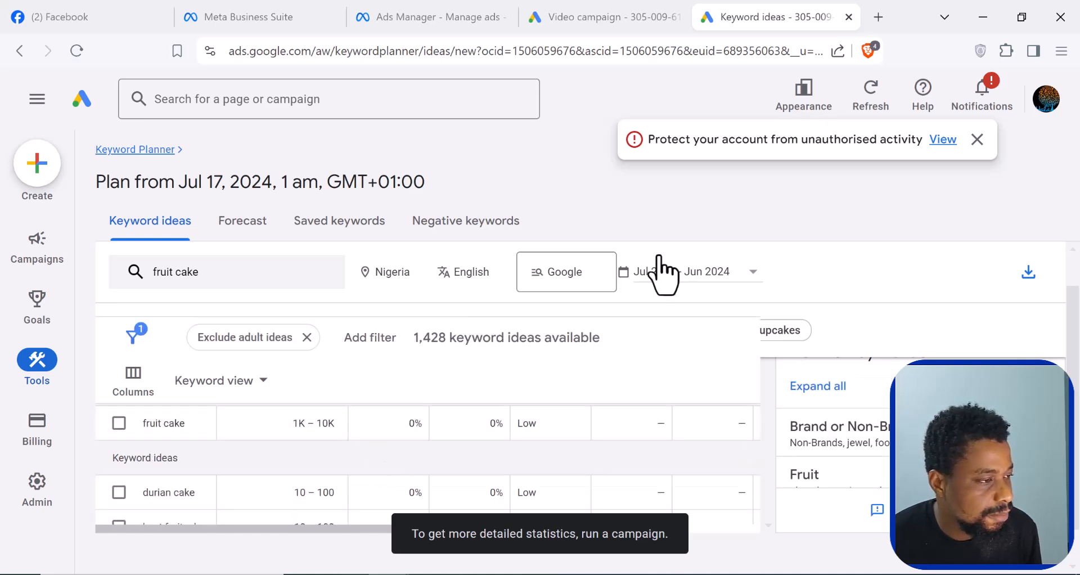
pyautogui.click(978, 139)
pyautogui.scroll(-2, 377, 442)
pyautogui.scroll(-6, 312, 456)
pyautogui.scroll(-2, 312, 455)
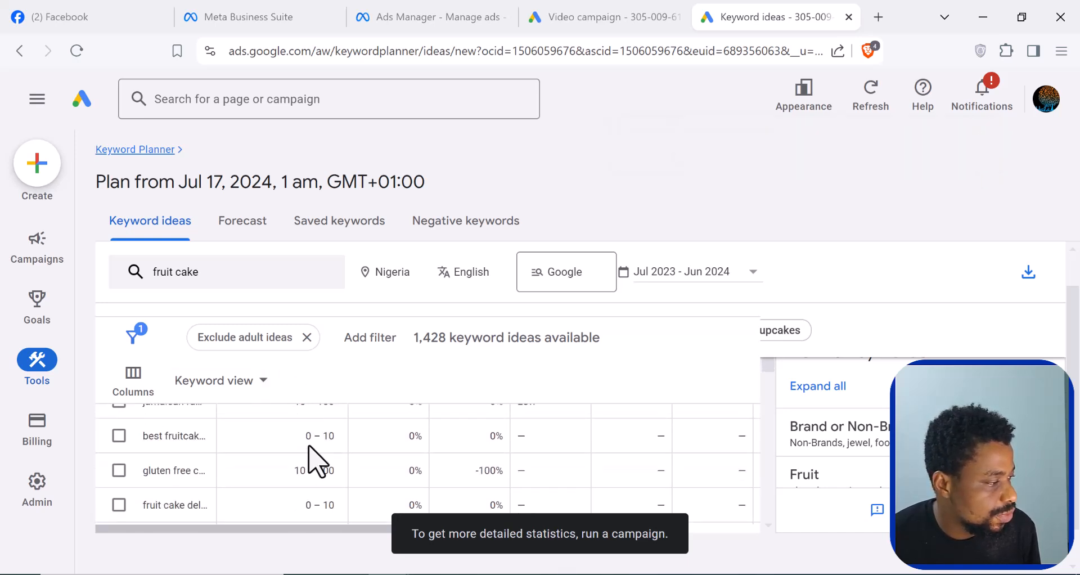
pyautogui.scroll(-2, 309, 458)
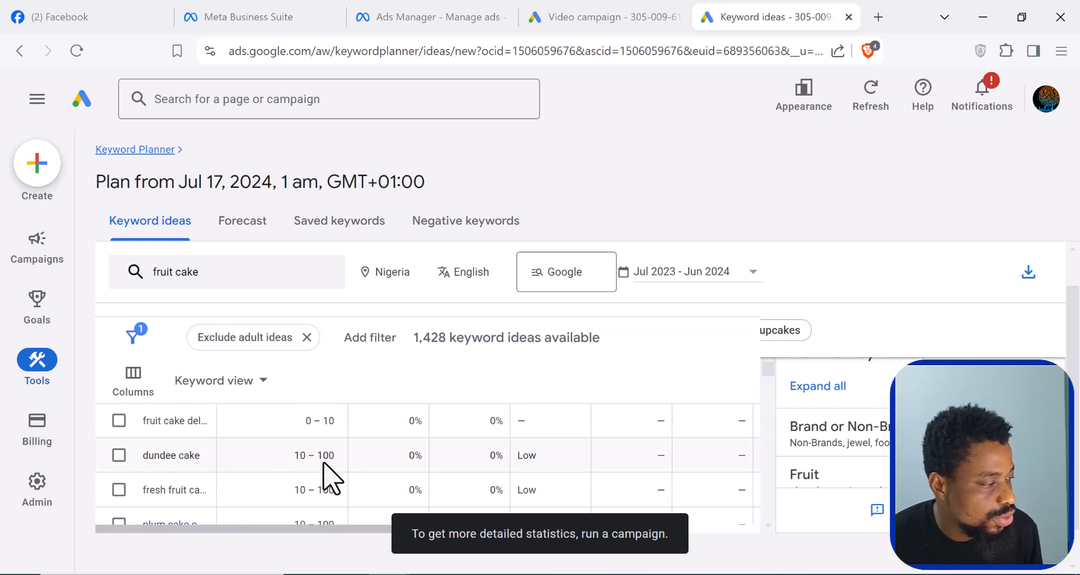
pyautogui.scroll(-2, 324, 469)
pyautogui.scroll(-5, 228, 478)
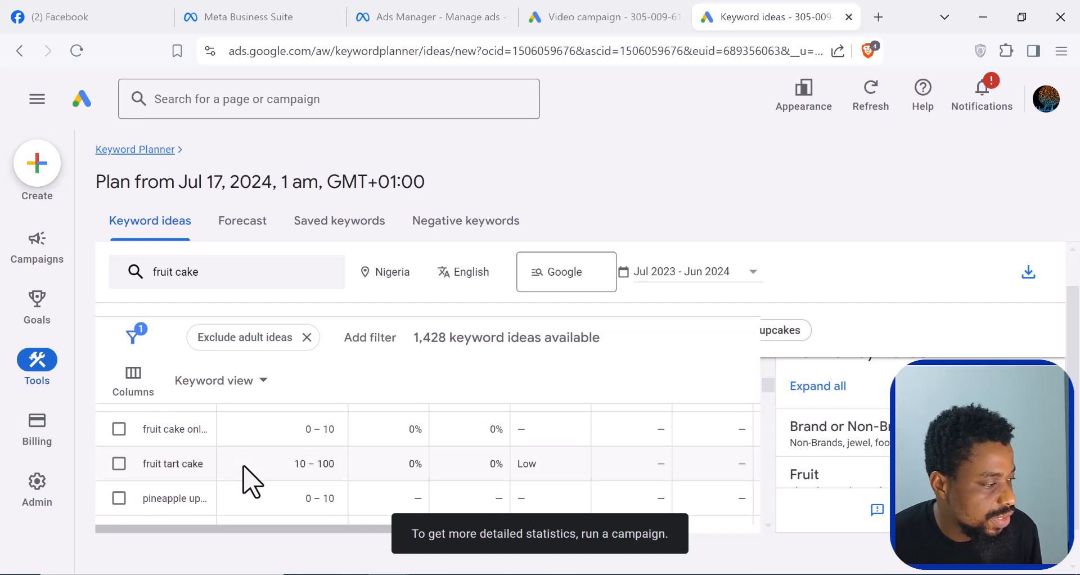
pyautogui.scroll(-6, 247, 478)
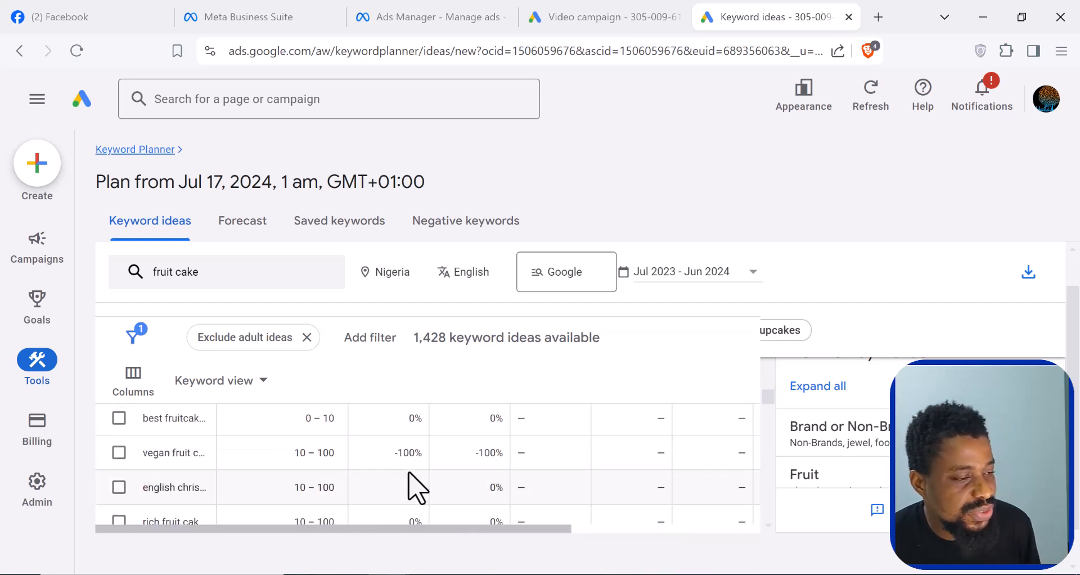
# - Select all 100 fruit cake keyword ideas listed on the page and copy them to the clipboard
pyautogui.scroll(10, 270, 450)
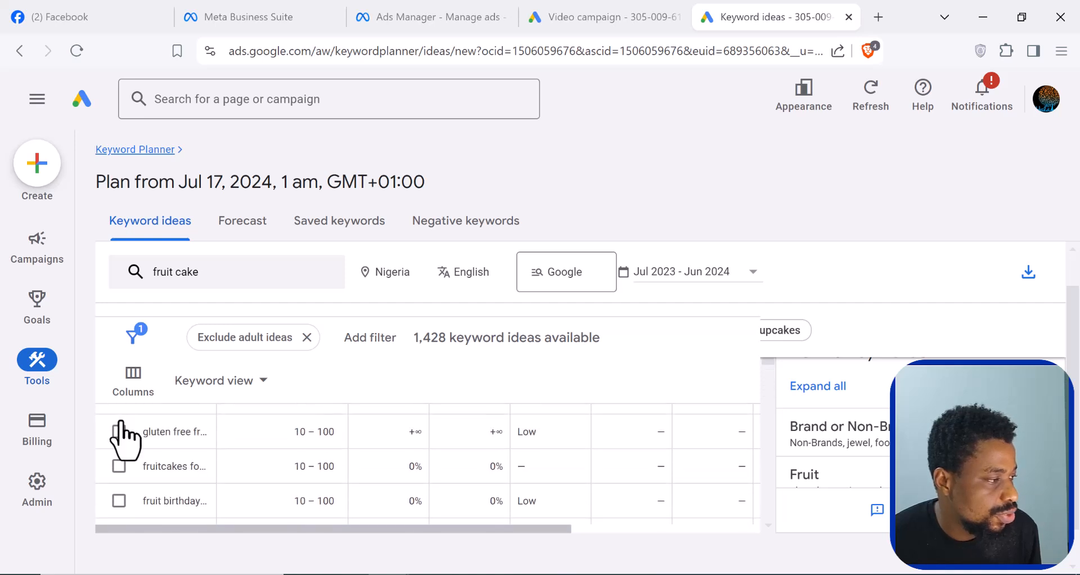
pyautogui.scroll(5, 121, 436)
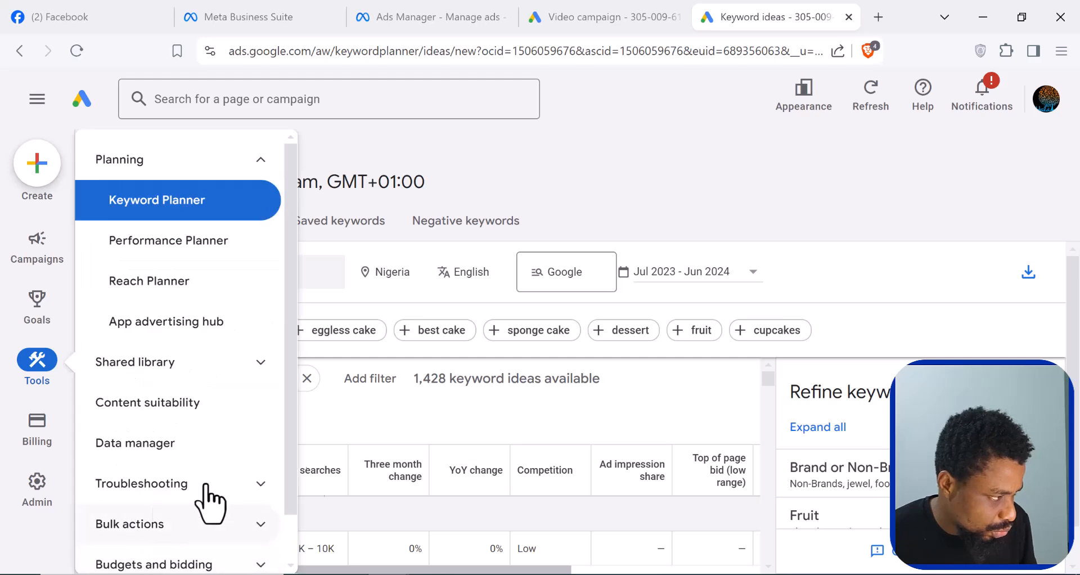
pyautogui.click(118, 470)
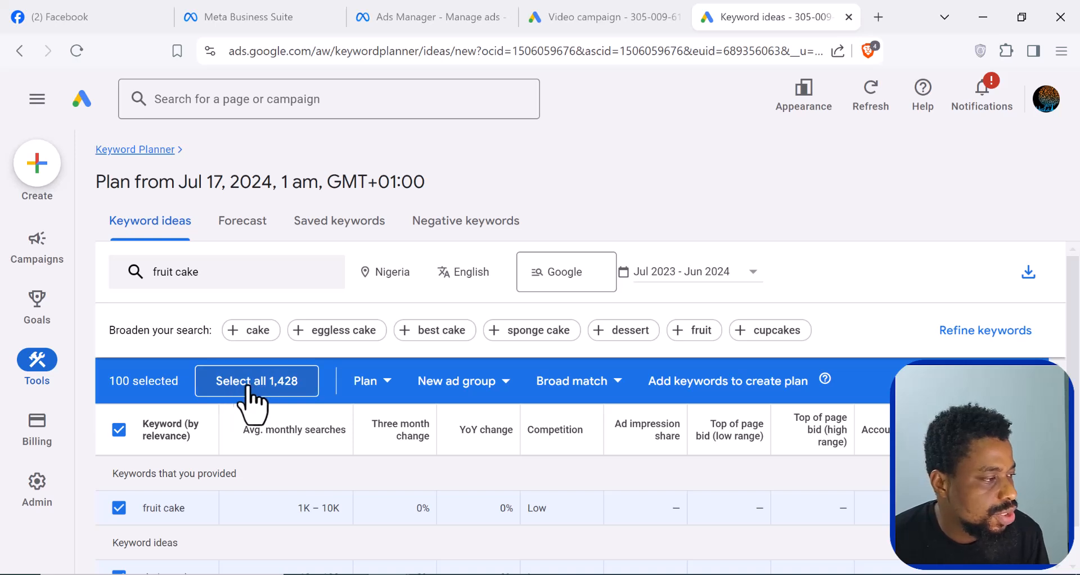
pyautogui.hotkey('ctrl', 'c')
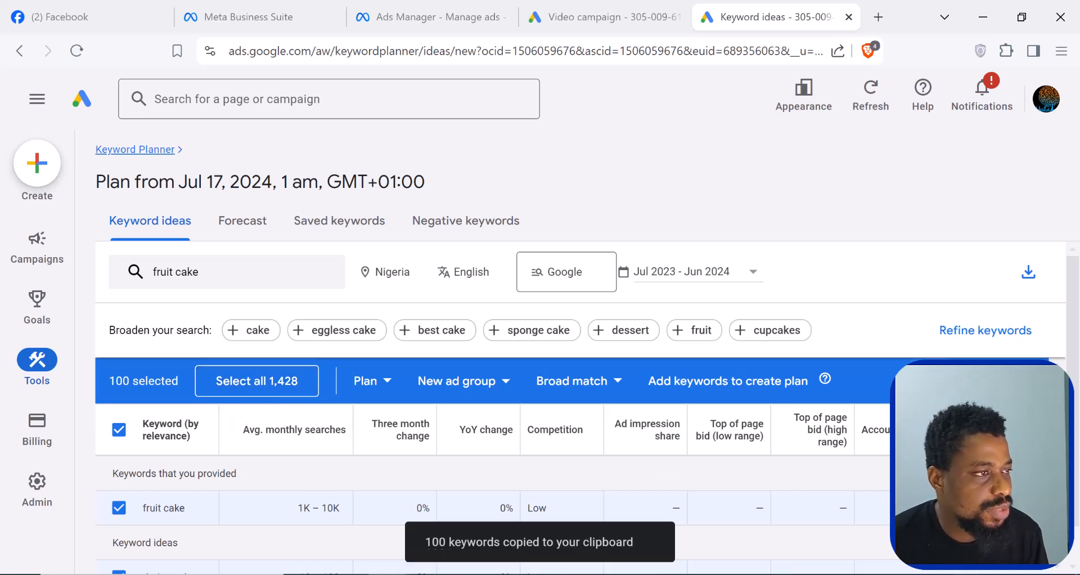
# - Switch to the video campaign tab and paste the copied keywords into its content keywords
pyautogui.click(598, 17)
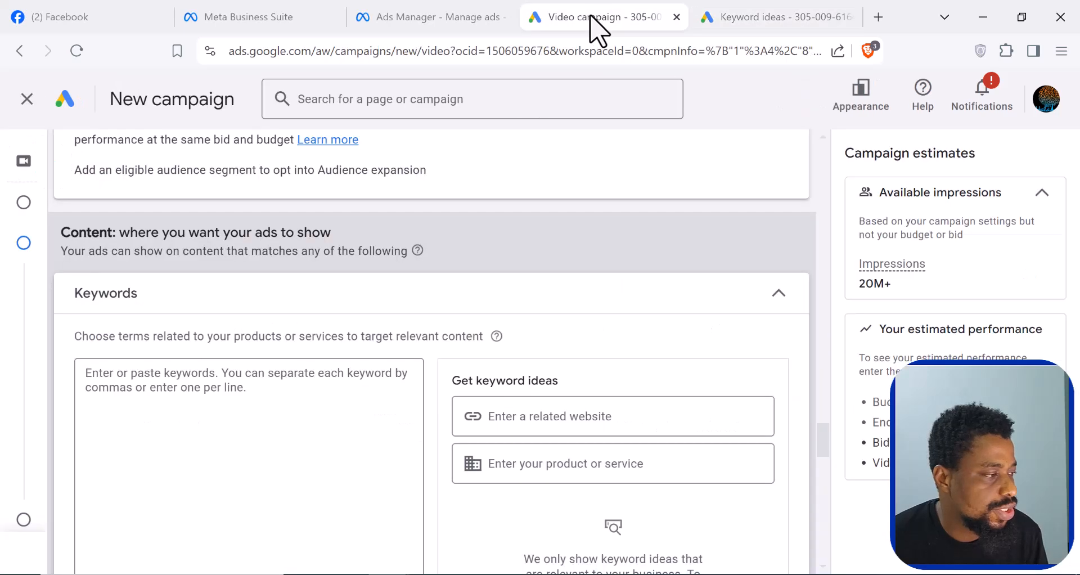
pyautogui.click(128, 385)
pyautogui.rightClick(129, 384)
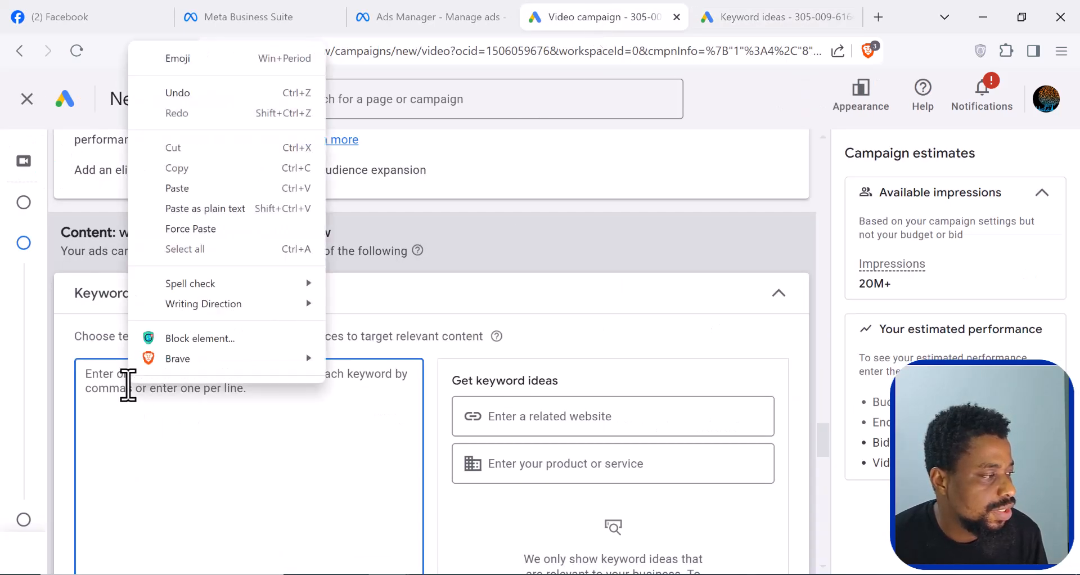
pyautogui.click(178, 188)
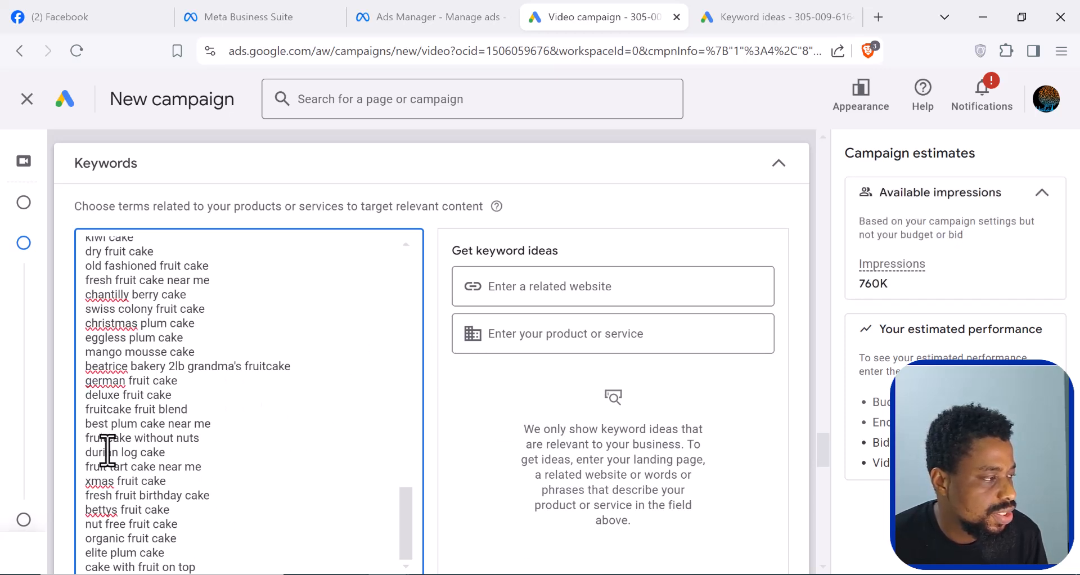
# - Examine the pasted list of fruit cake keywords from beginning to end
pyautogui.scroll(2, 108, 450)
pyautogui.scroll(-4, 129, 483)
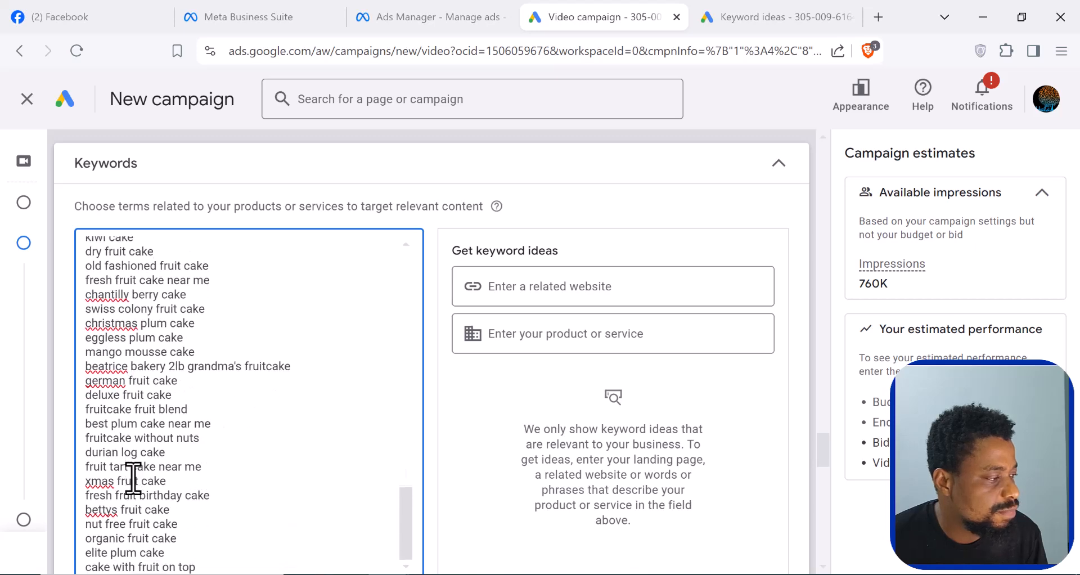
pyautogui.scroll(2, 132, 476)
pyautogui.scroll(10, 136, 370)
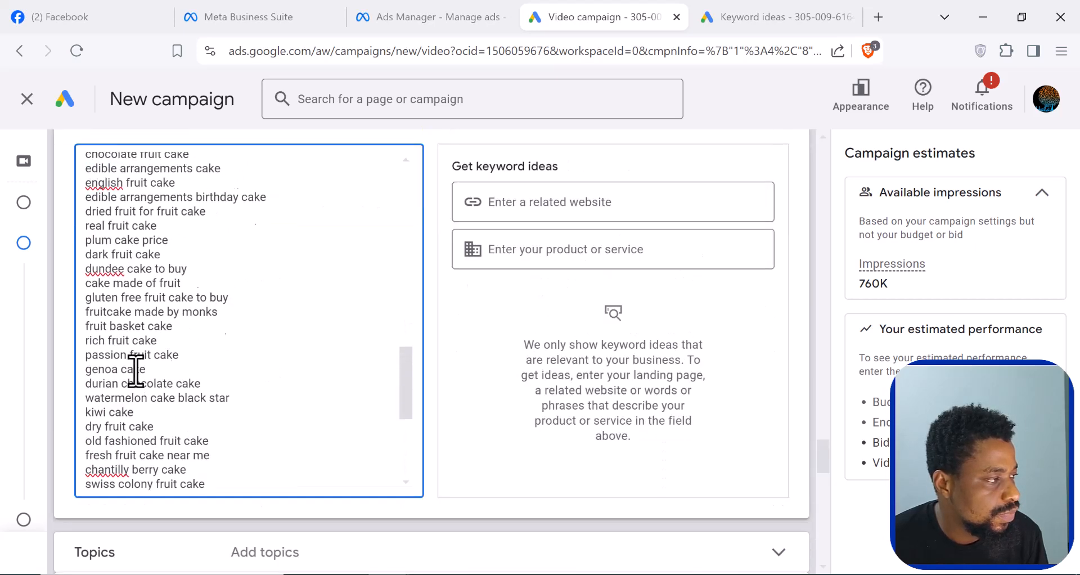
pyautogui.scroll(5, 135, 370)
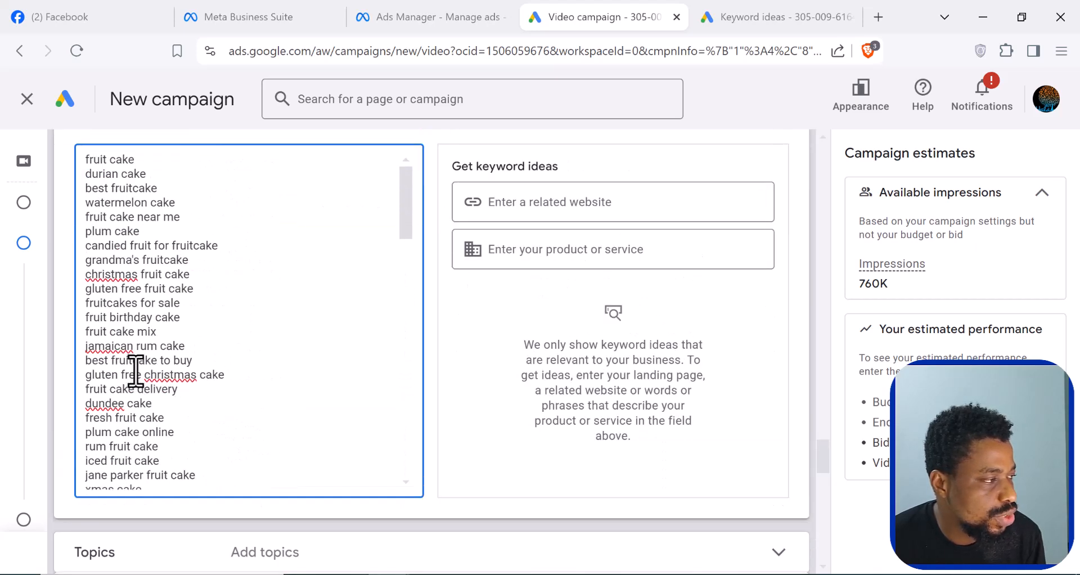
pyautogui.click(405, 465)
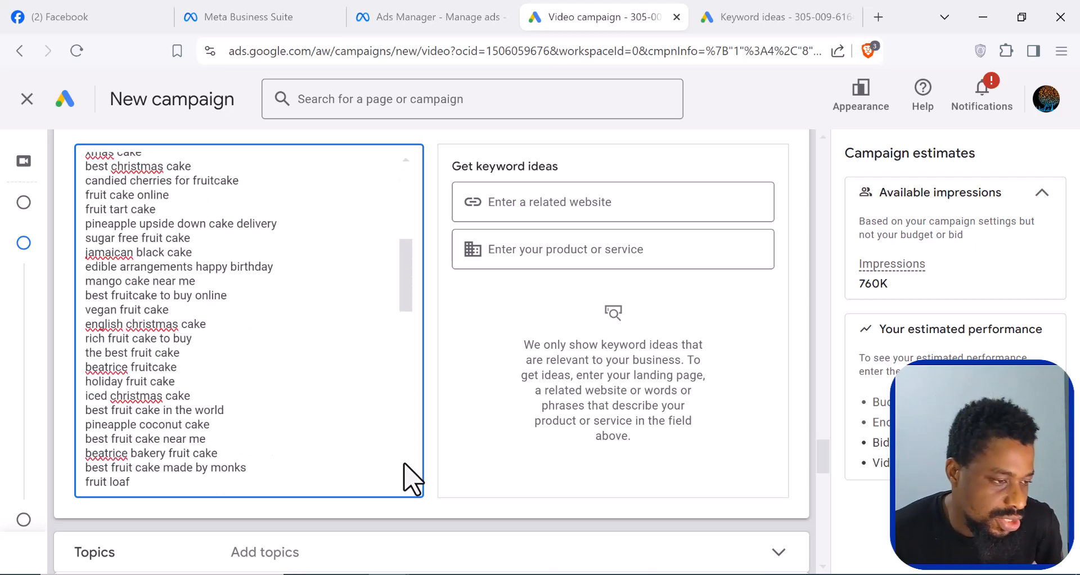
pyautogui.scroll(-10, 413, 478)
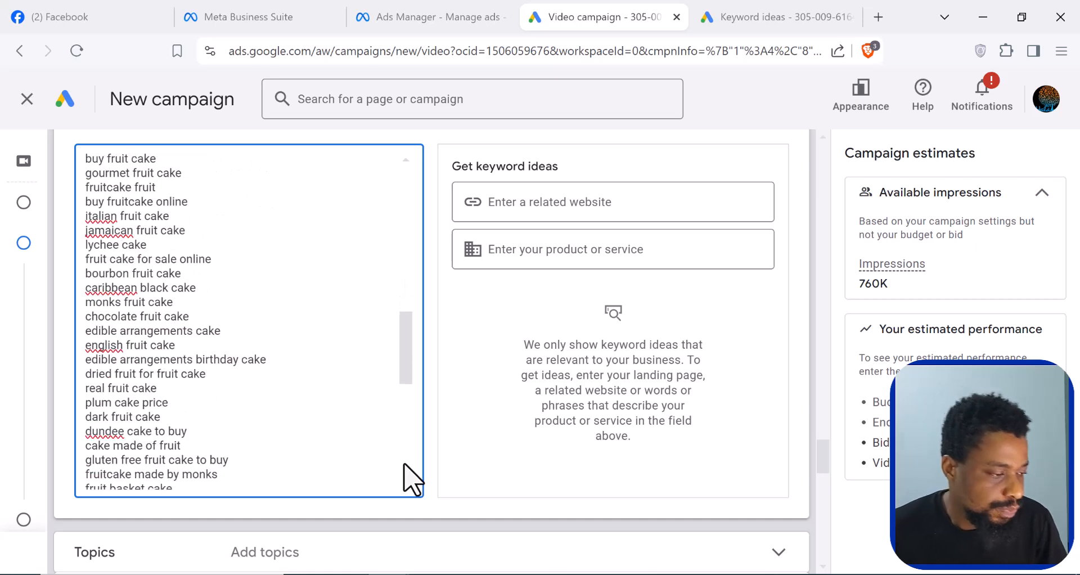
# - Browse the content topics and add Food & Drink as a targeted topic
pyautogui.scroll(-2, 338, 506)
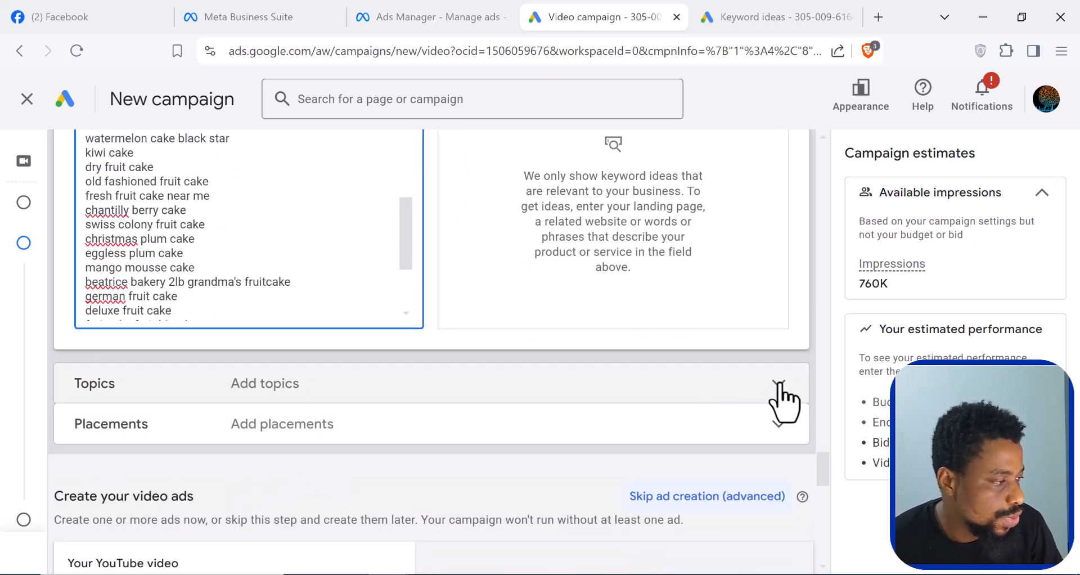
pyautogui.click(779, 386)
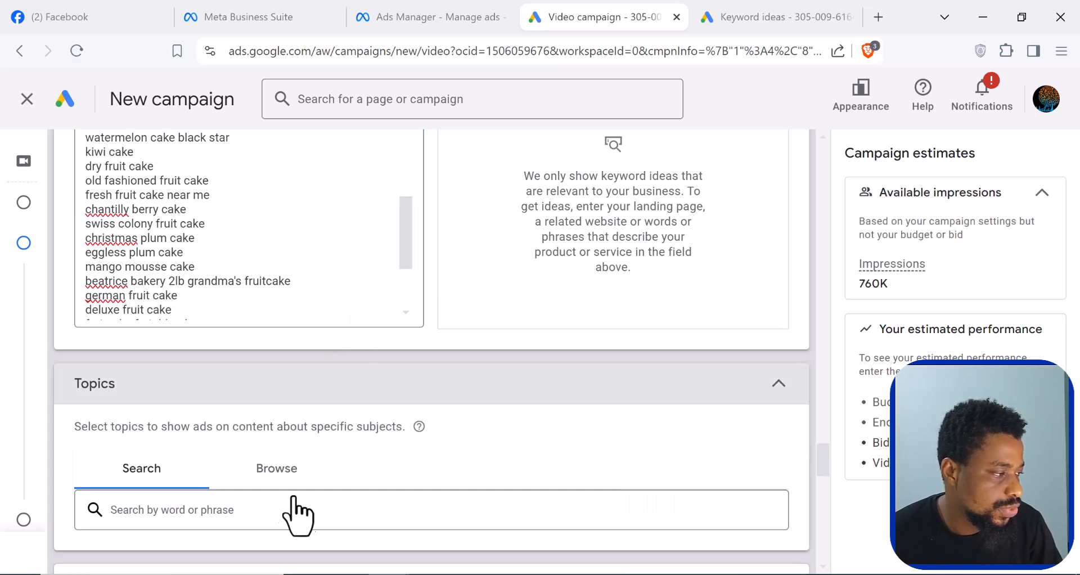
pyautogui.click(276, 474)
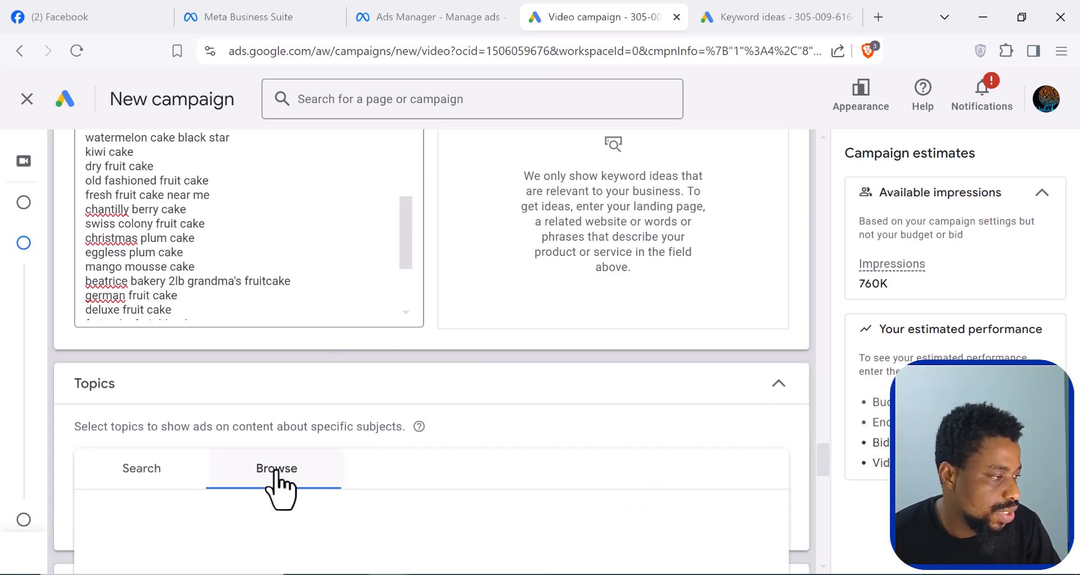
pyautogui.scroll(-2, 242, 534)
pyautogui.scroll(-3, 144, 495)
pyautogui.scroll(-1, 143, 458)
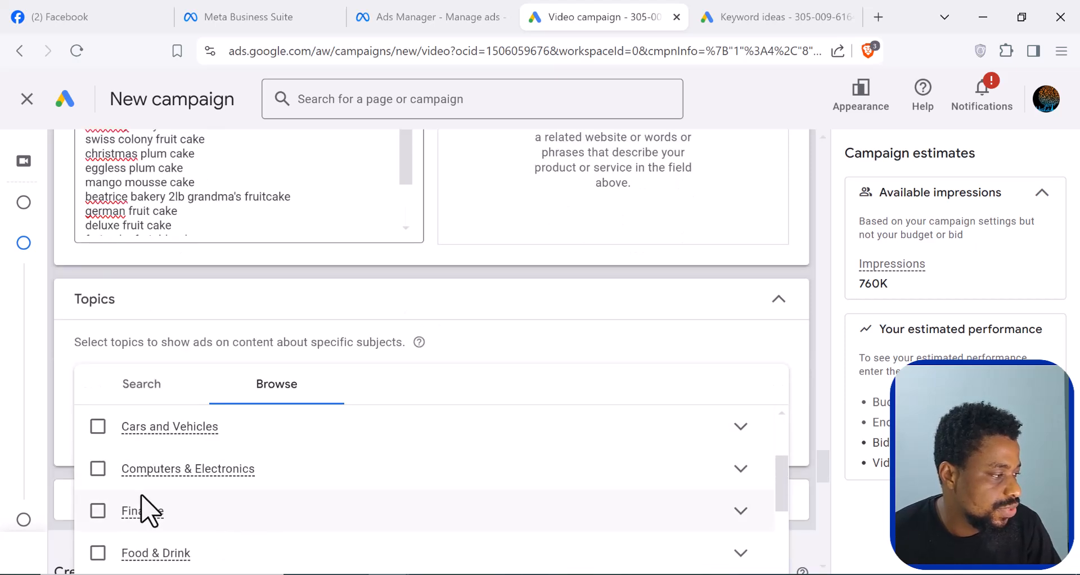
pyautogui.scroll(-2, 130, 523)
pyautogui.scroll(-2, 135, 517)
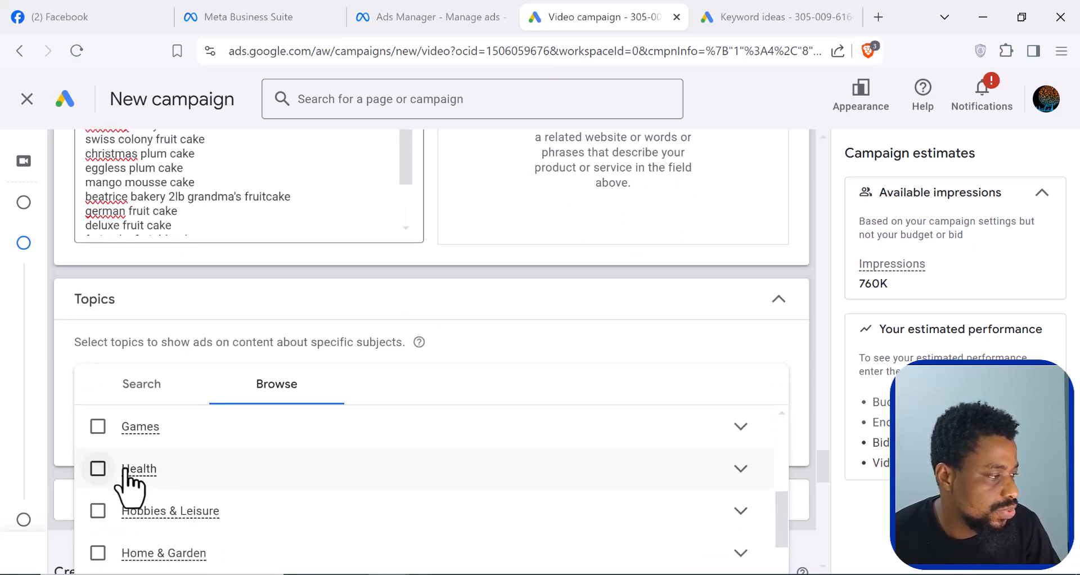
pyautogui.scroll(2, 158, 509)
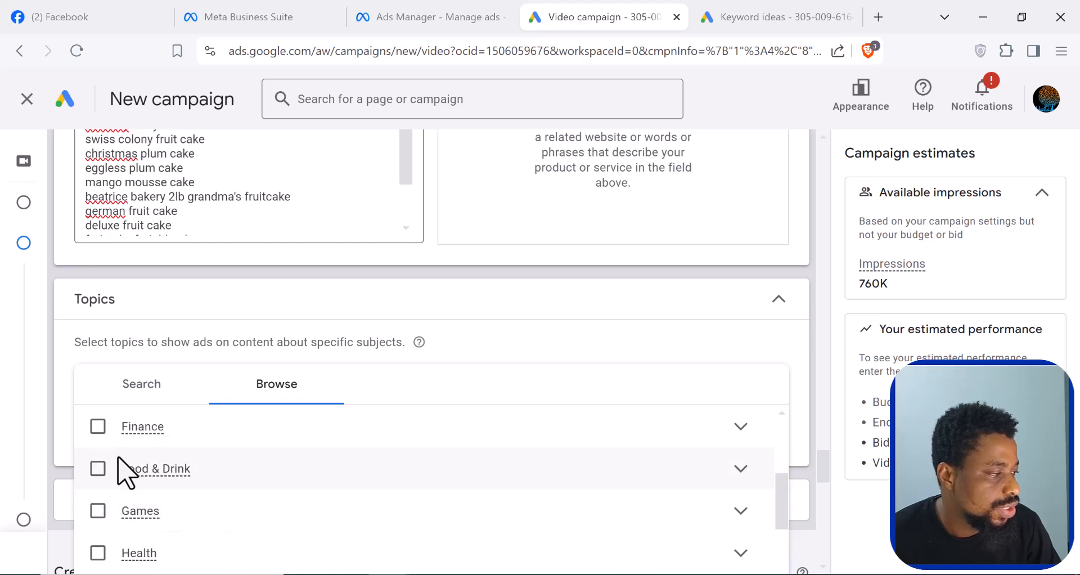
pyautogui.click(98, 469)
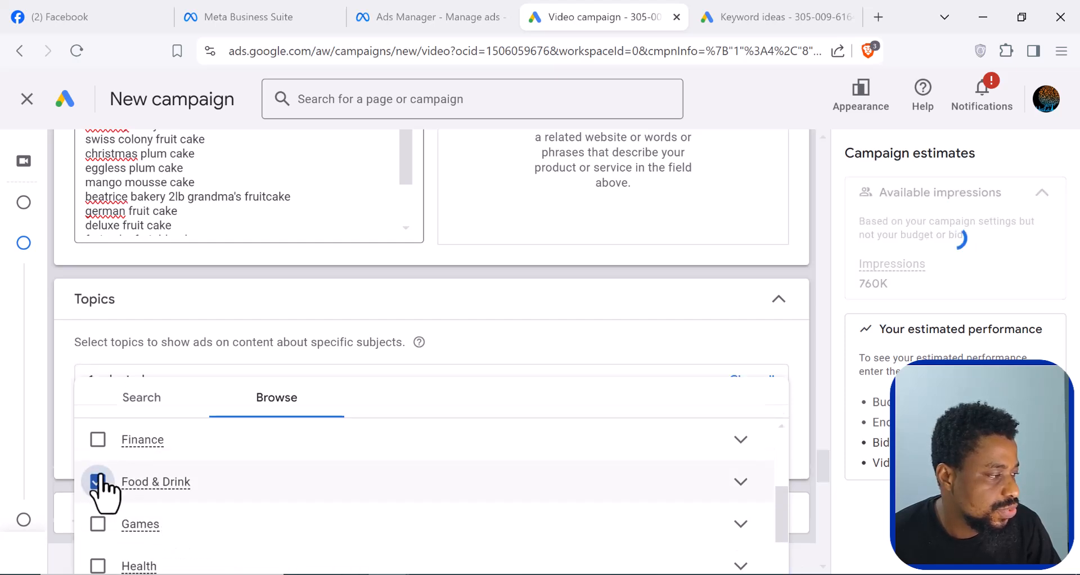
pyautogui.scroll(-5, 242, 392)
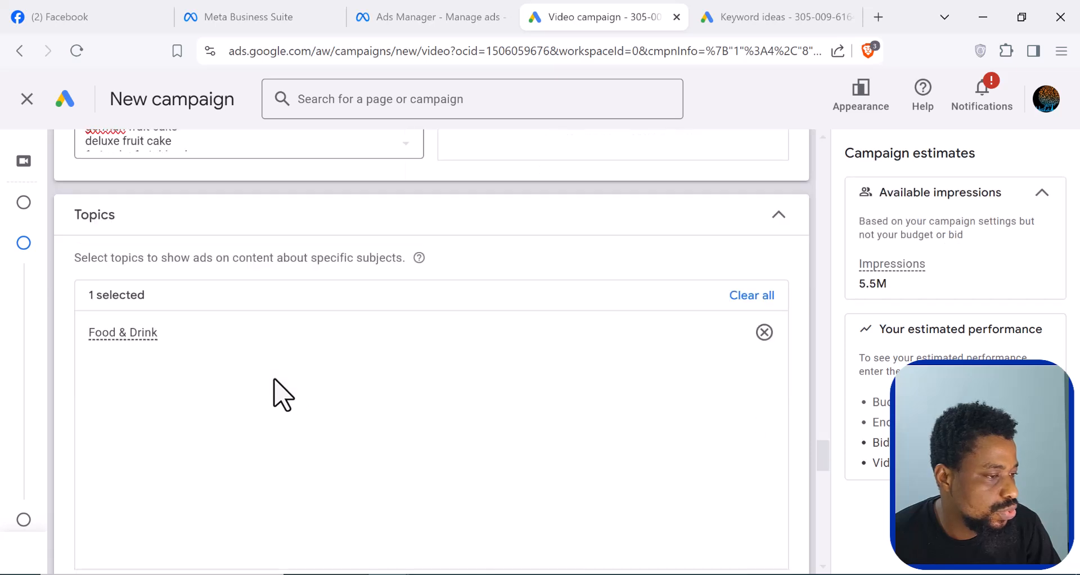
# - Review the placement targeting options for YouTube channels and videos, and collapse the Placements section without adding any
pyautogui.scroll(-2, 176, 479)
pyautogui.scroll(-2, 591, 398)
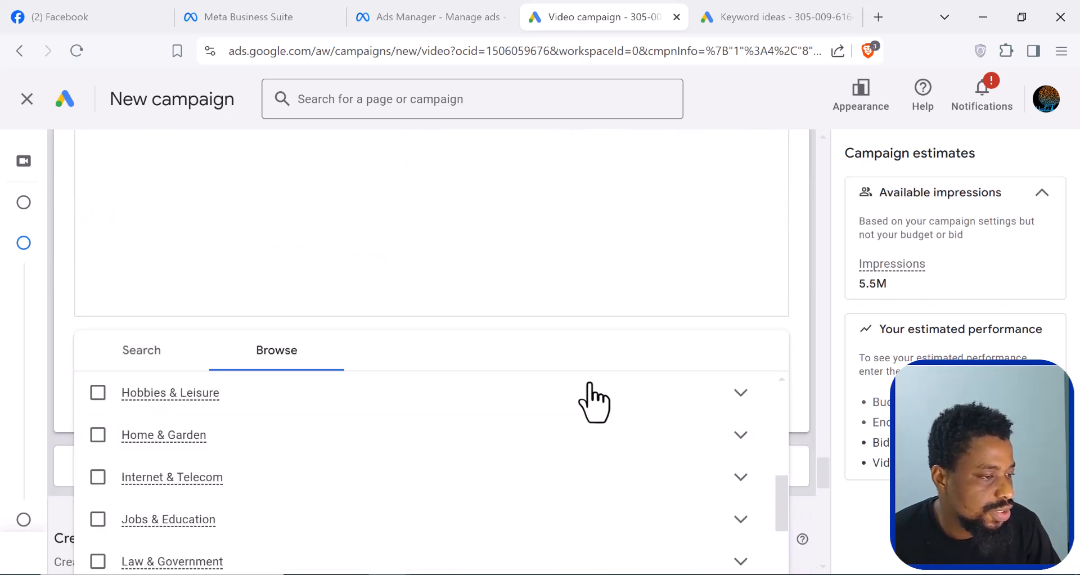
pyautogui.scroll(5, 562, 410)
pyautogui.scroll(-6, 292, 475)
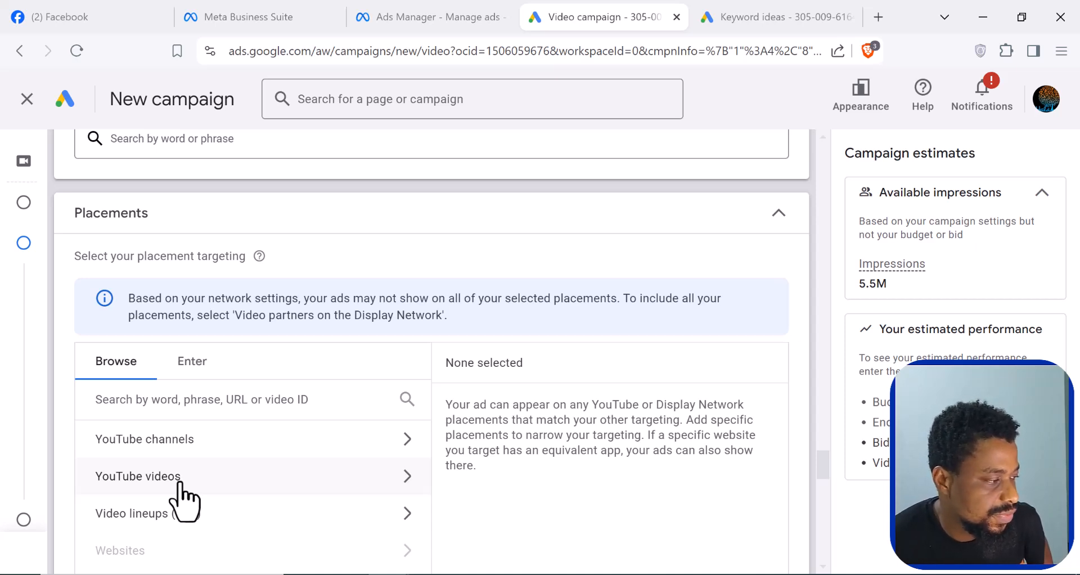
pyautogui.scroll(-3, 180, 483)
pyautogui.scroll(5, 265, 368)
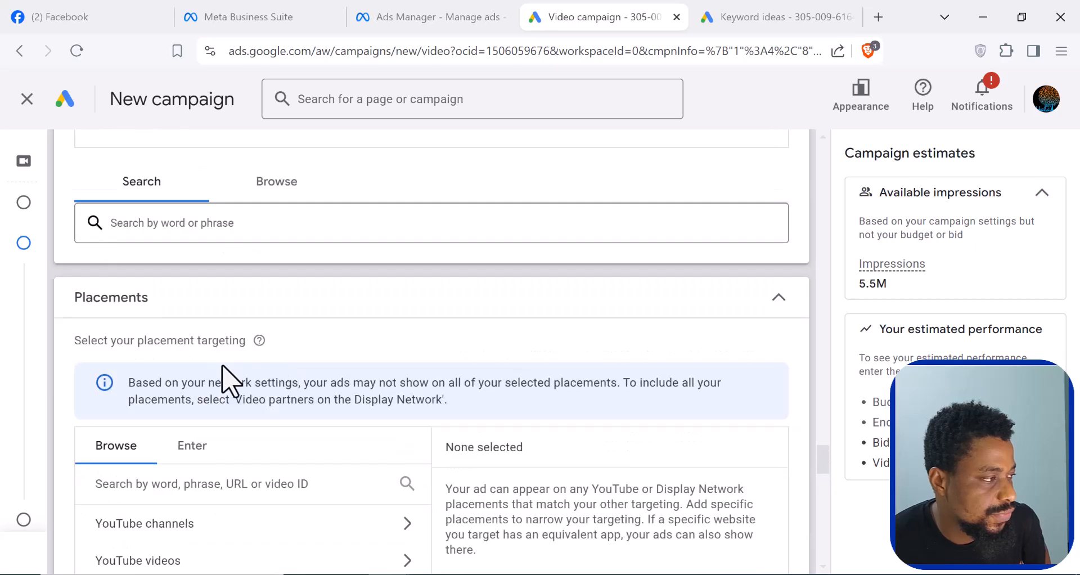
pyautogui.click(784, 302)
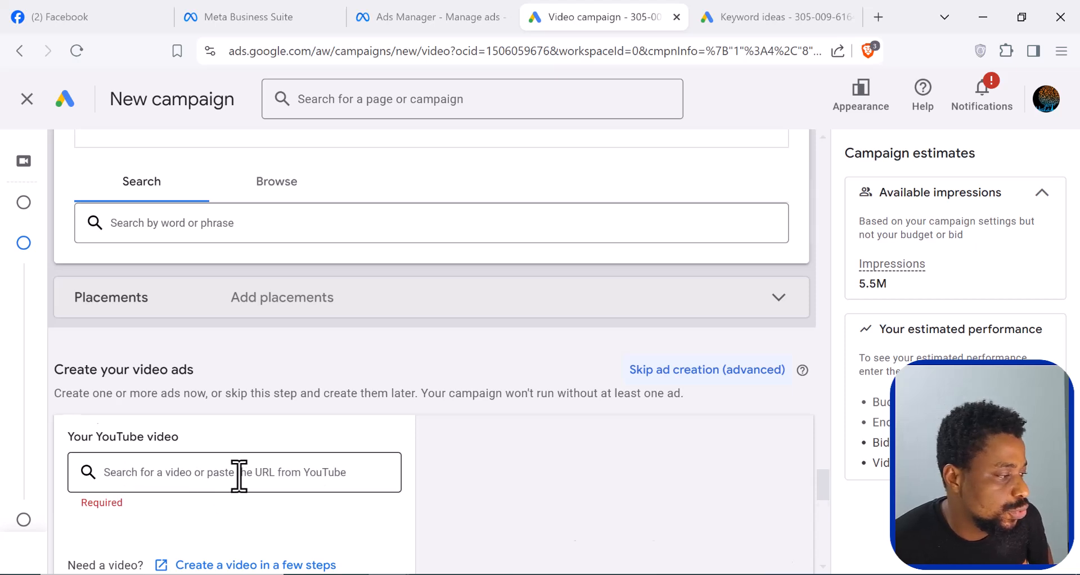
# - Switch to YouTube Studio for the 15-second "Youtube Materclass for Begin..." video's link and paste it as the campaign's YouTube video
pyautogui.scroll(-1, 239, 475)
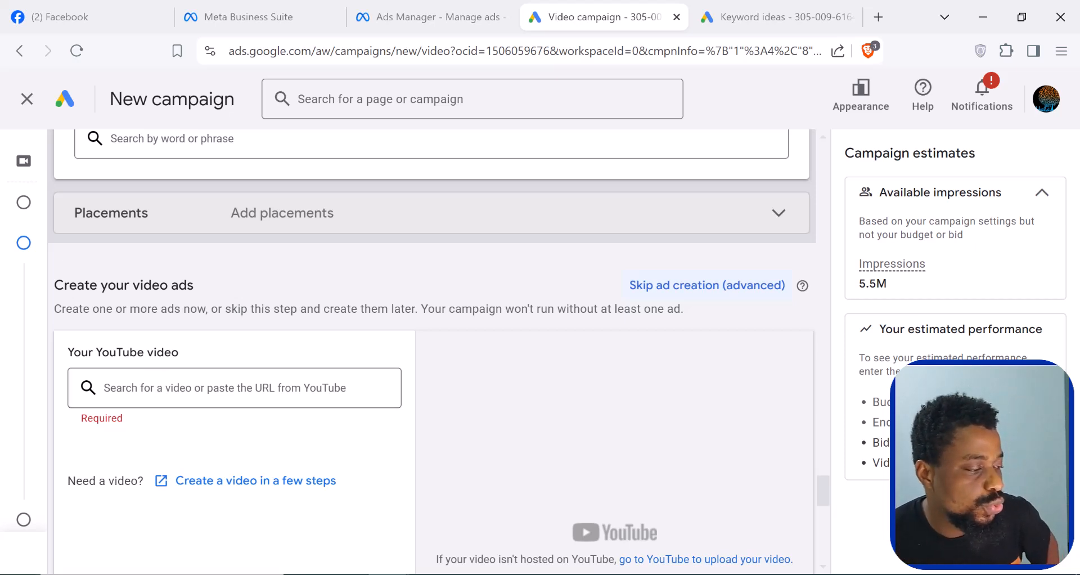
pyautogui.moveTo(348, 574)
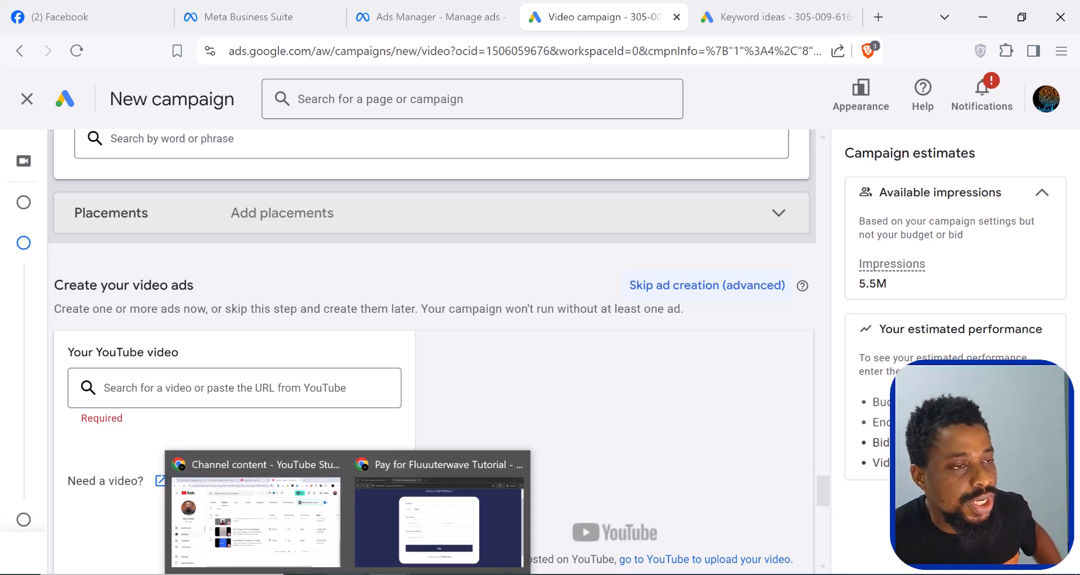
pyautogui.click(347, 574)
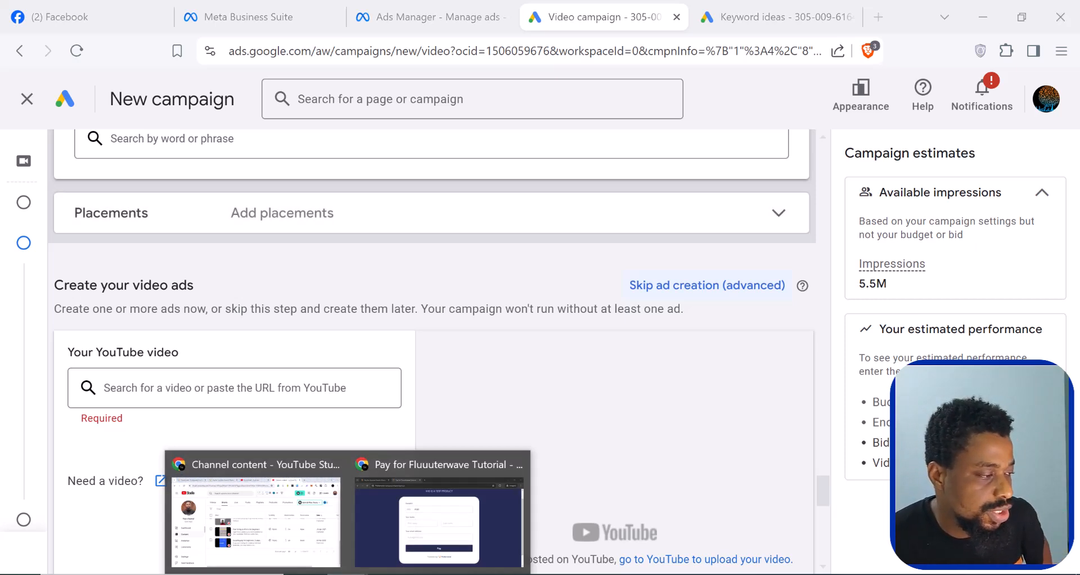
pyautogui.click(256, 521)
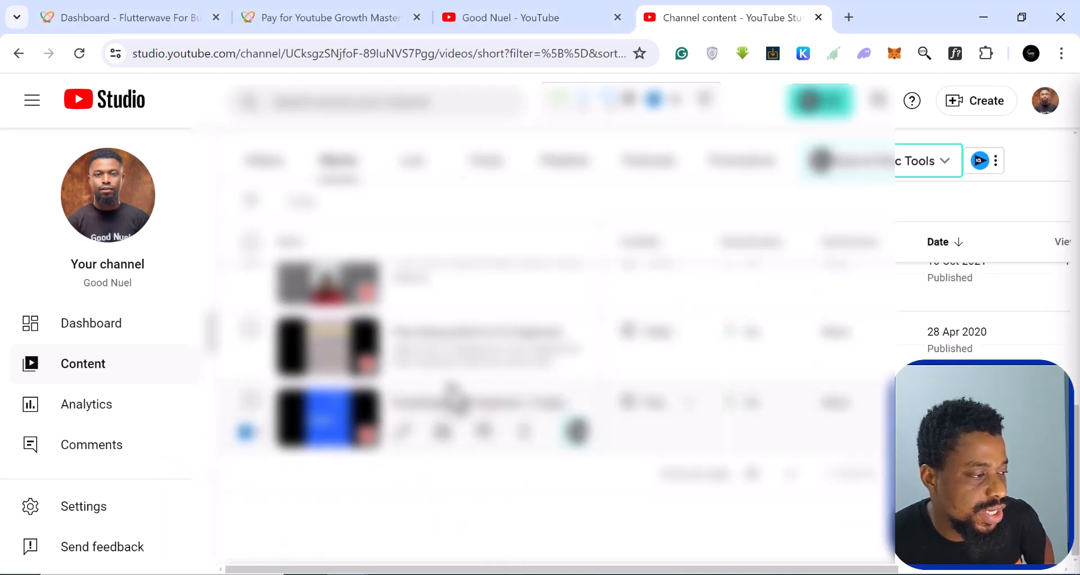
pyautogui.scroll(10, 452, 394)
pyautogui.scroll(5, 453, 412)
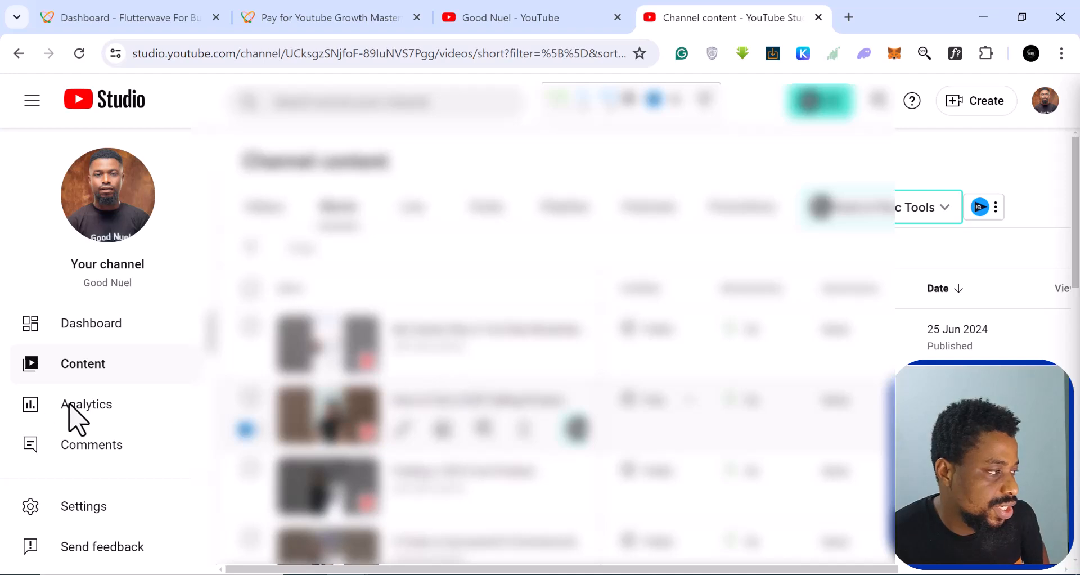
pyautogui.click(115, 405)
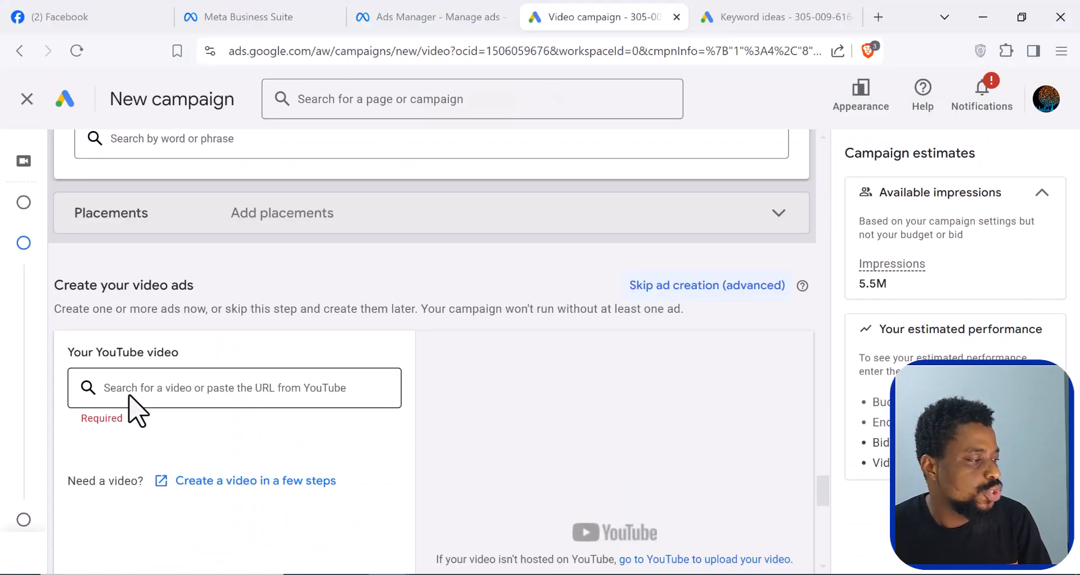
pyautogui.rightClick(130, 388)
pyautogui.click(180, 189)
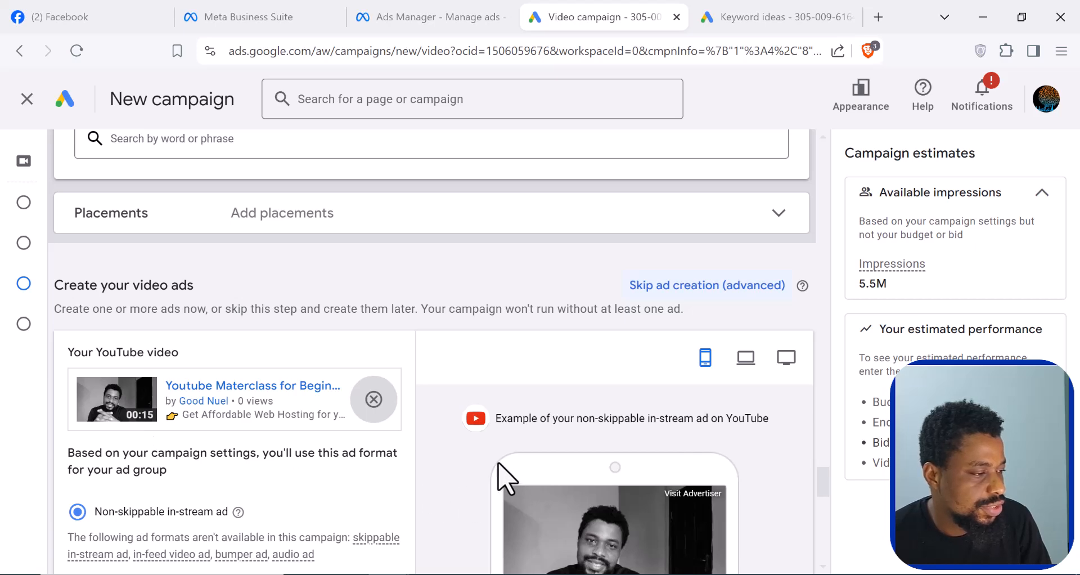
pyautogui.scroll(-2, 499, 464)
pyautogui.scroll(-2, 507, 478)
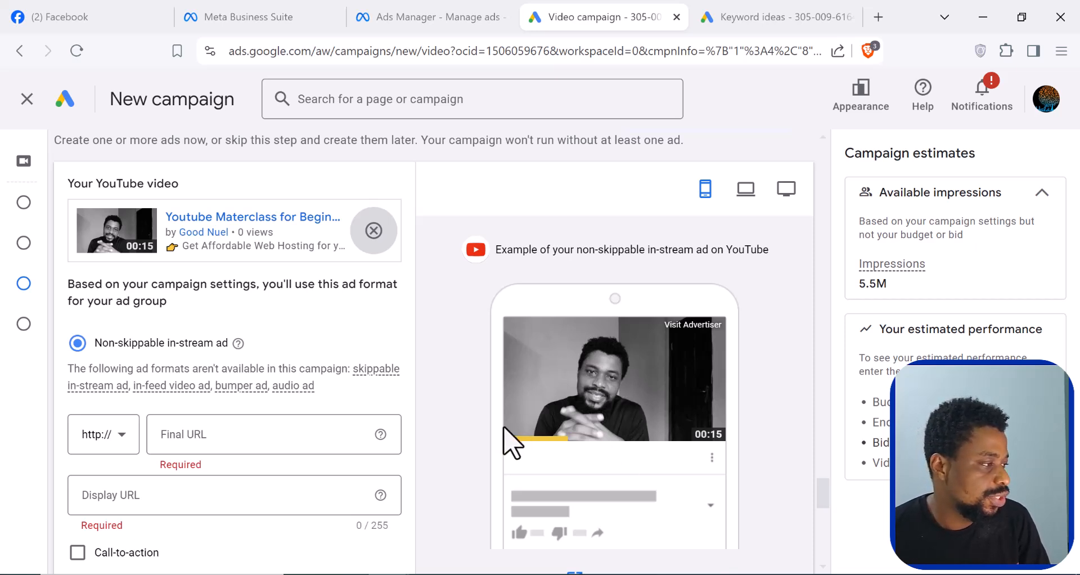
pyautogui.moveTo(89, 348)
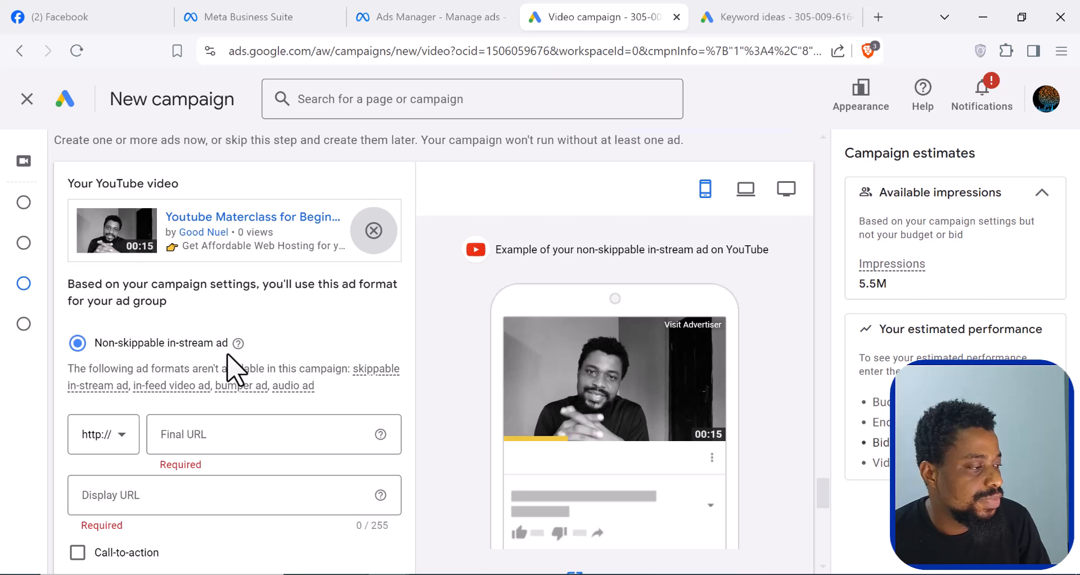
pyautogui.click(232, 438)
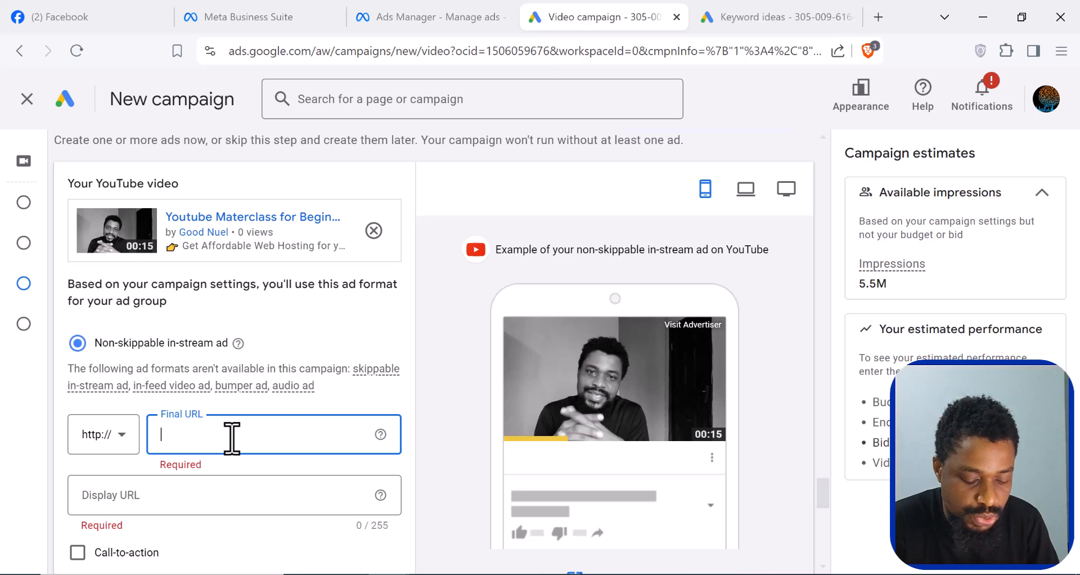
pyautogui.write('goodnuel')
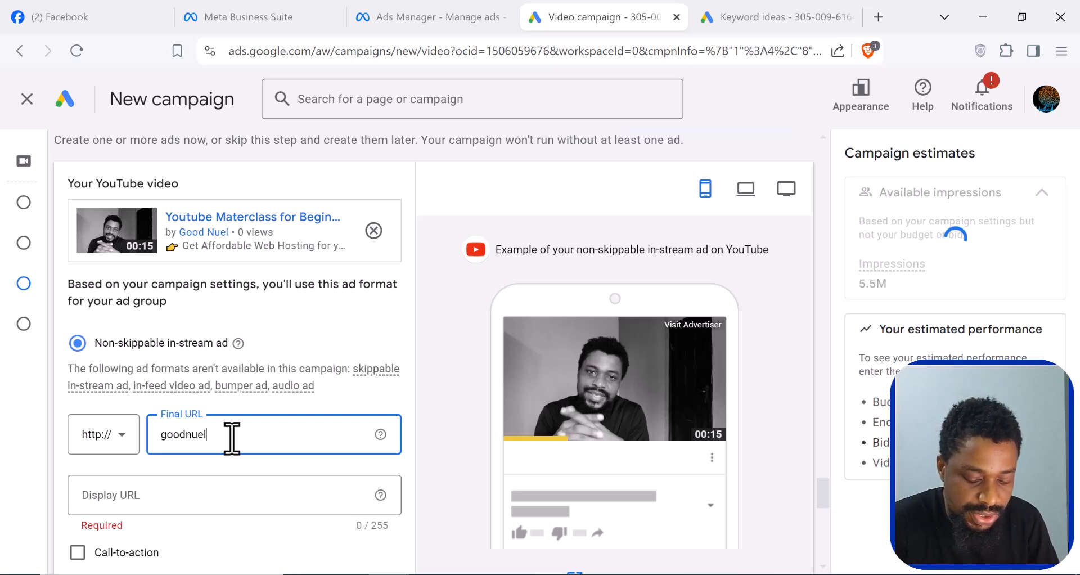
pyautogui.write('.')
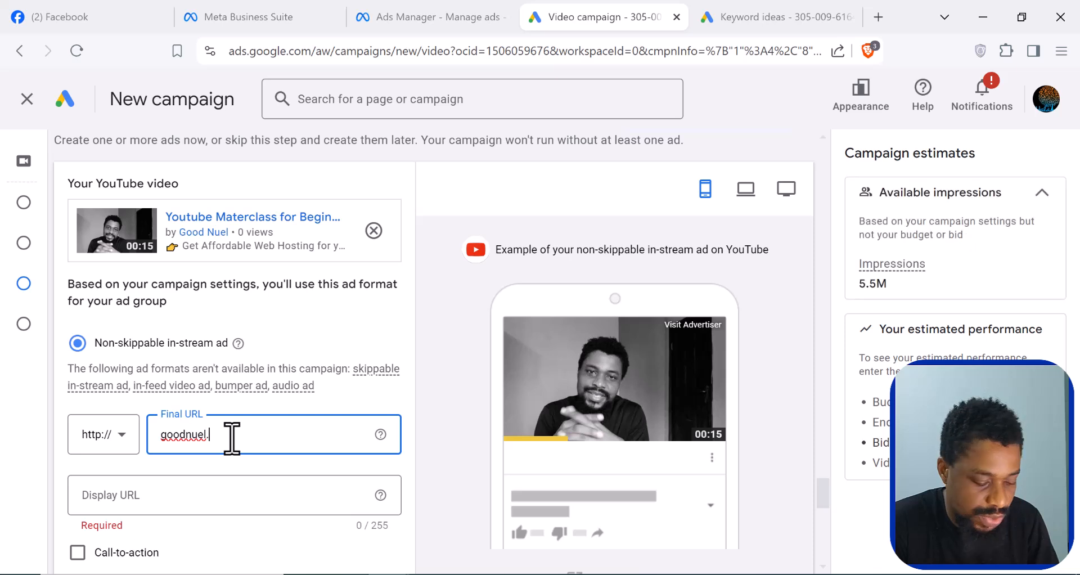
pyautogui.write('com')
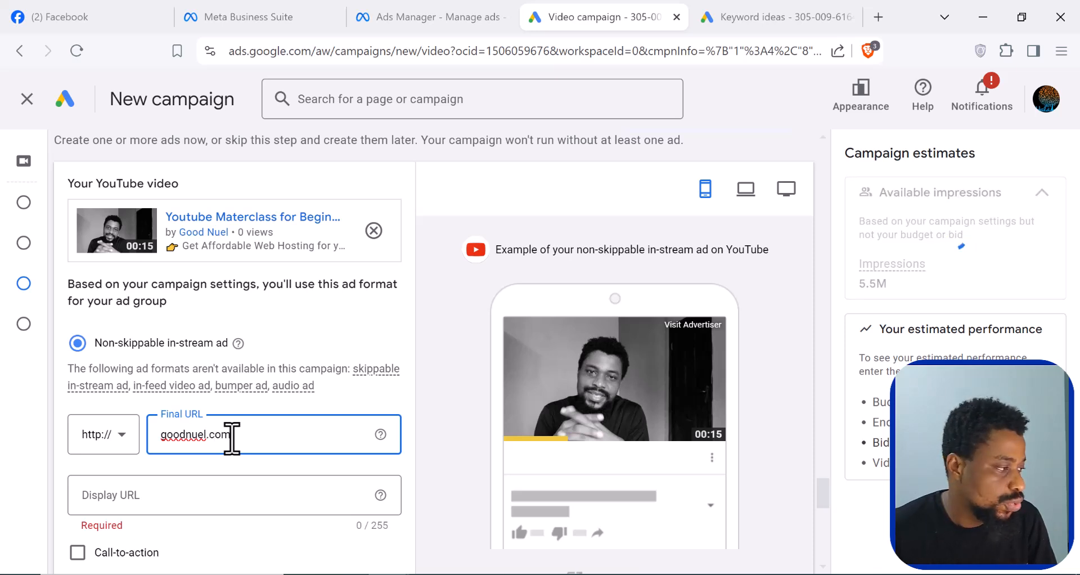
pyautogui.click(120, 442)
pyautogui.click(107, 489)
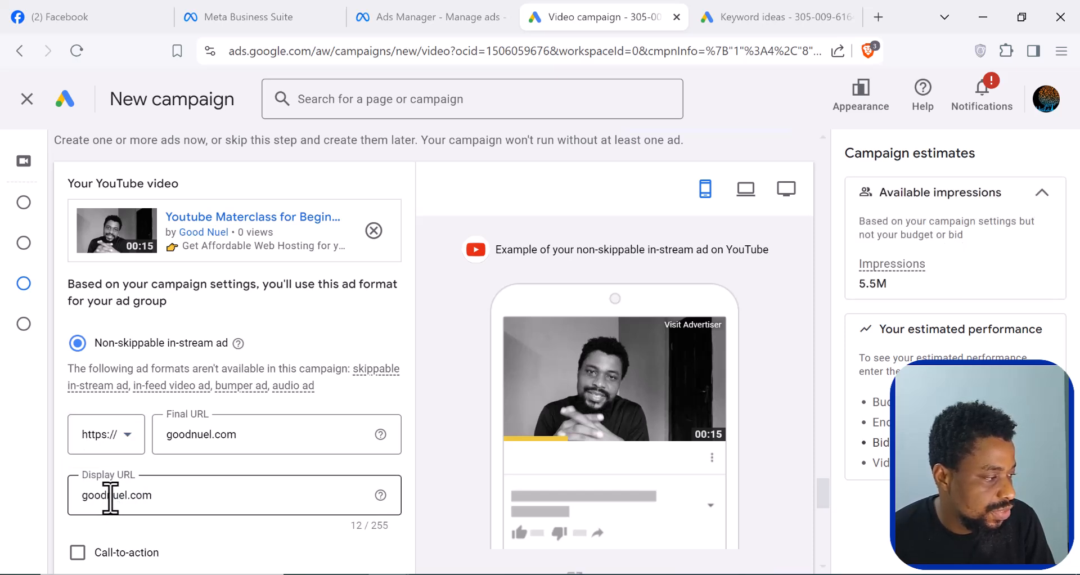
# - Enable the ad's call-to-action with the text "Start now" and check it in the ad preview
pyautogui.scroll(-2, 110, 498)
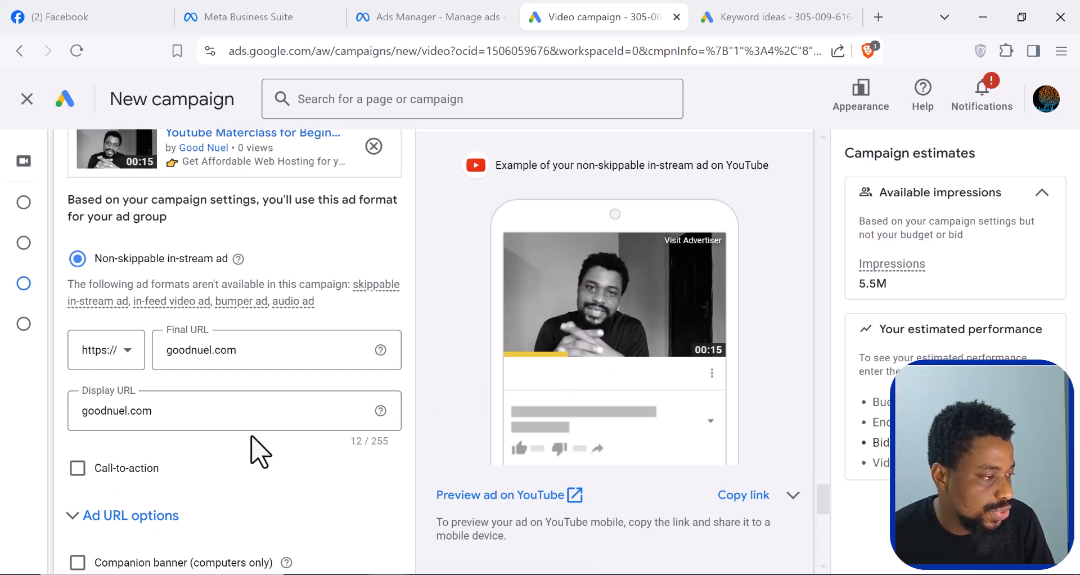
pyautogui.click(78, 468)
pyautogui.scroll(-3, 191, 484)
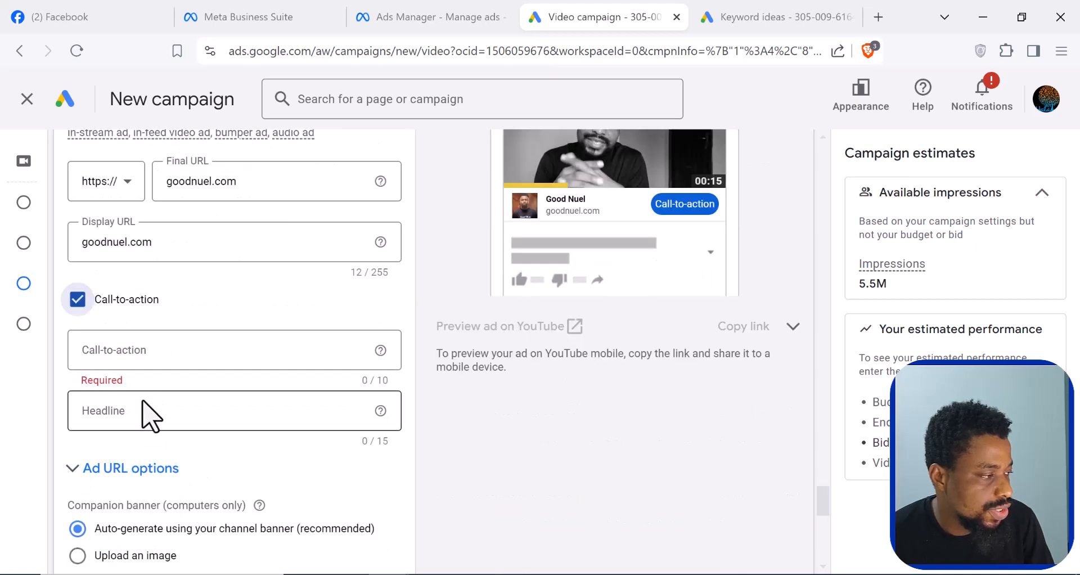
pyautogui.click(150, 350)
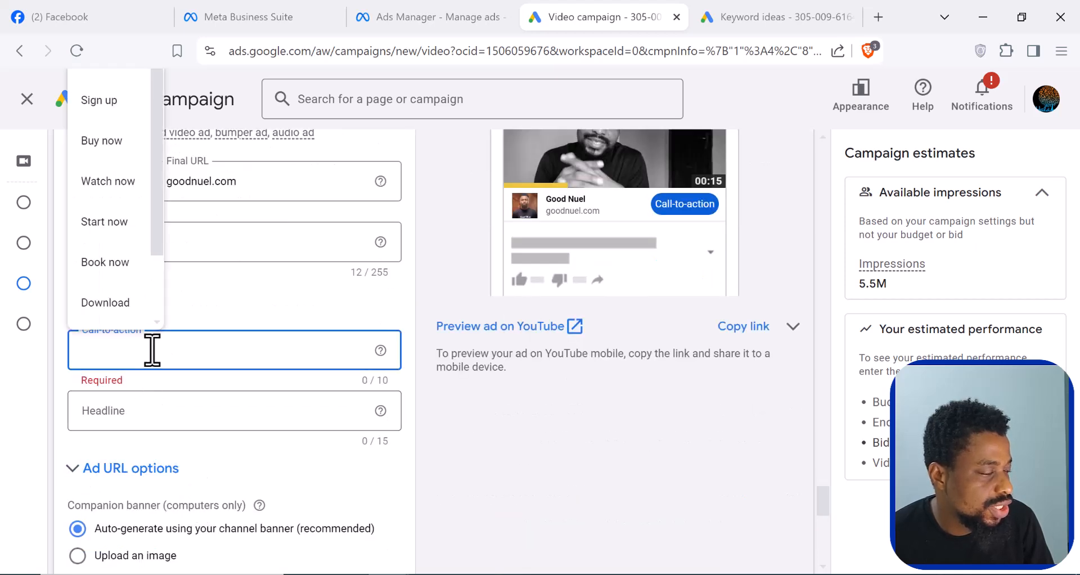
pyautogui.scroll(-2, 118, 256)
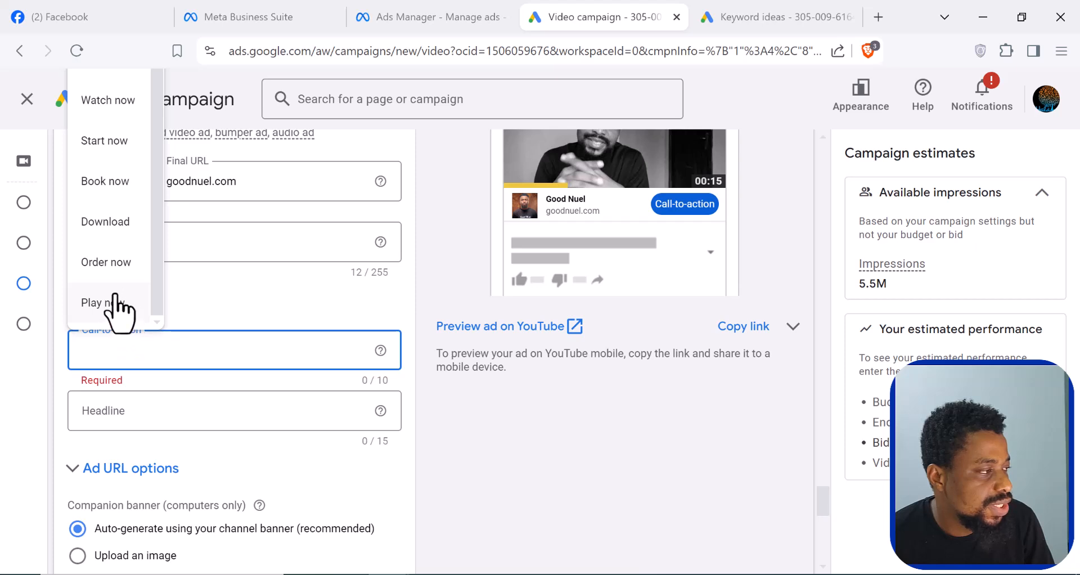
pyautogui.scroll(2, 115, 298)
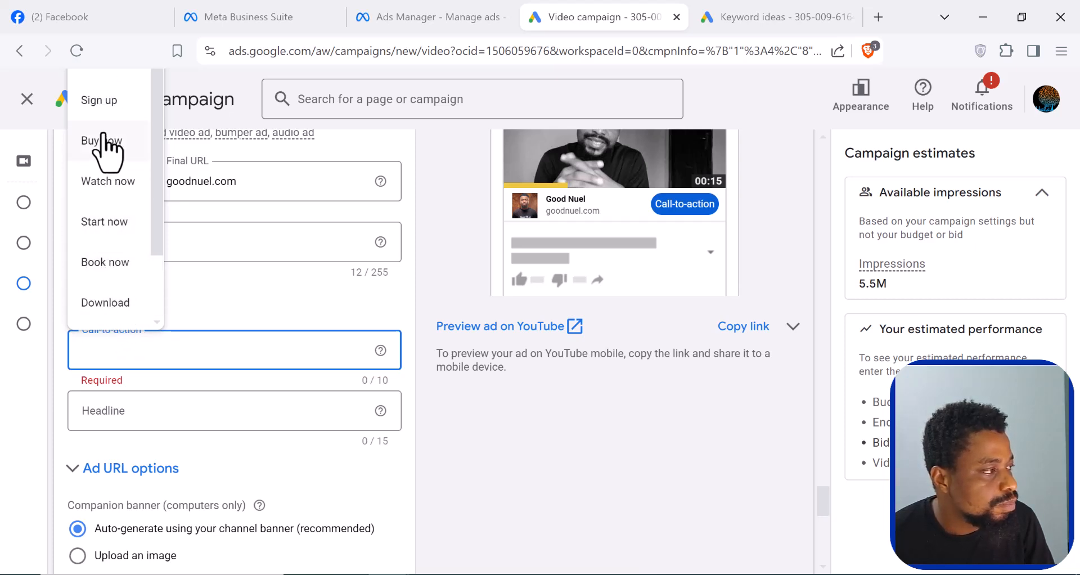
pyautogui.click(112, 225)
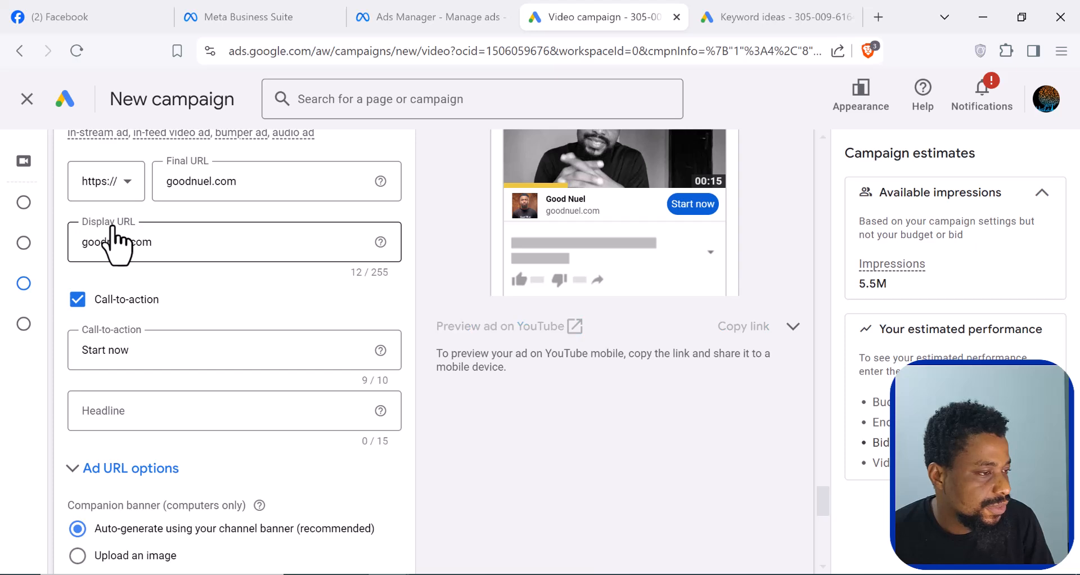
pyautogui.scroll(2, 647, 219)
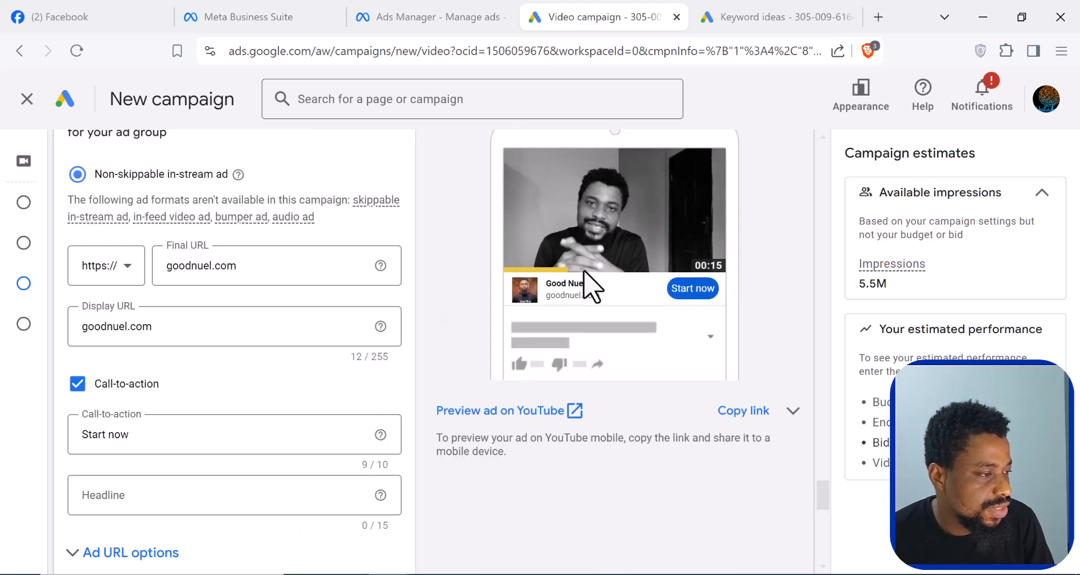
pyautogui.scroll(-2, 281, 360)
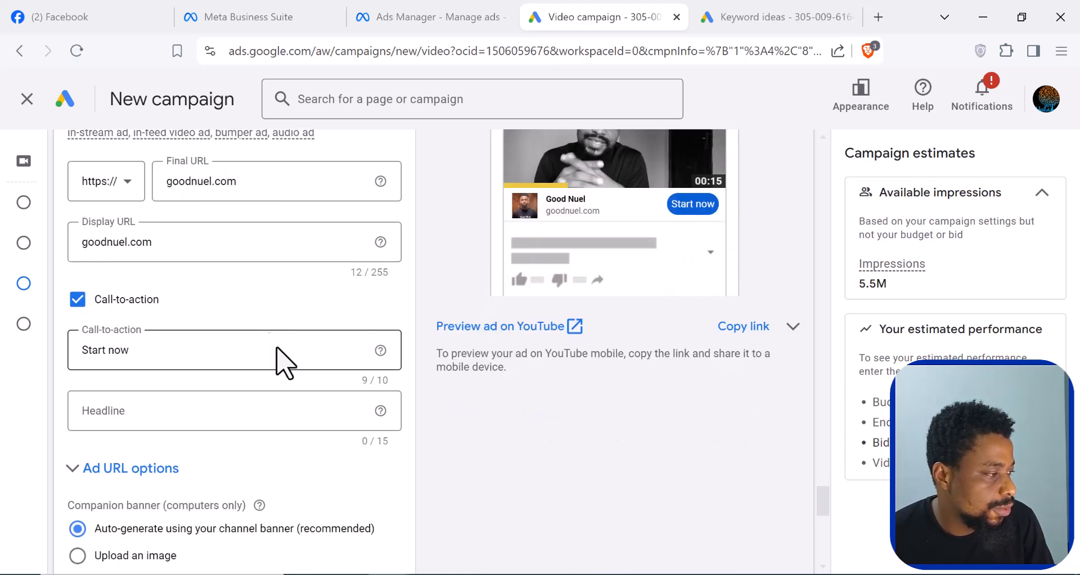
pyautogui.scroll(3, 694, 229)
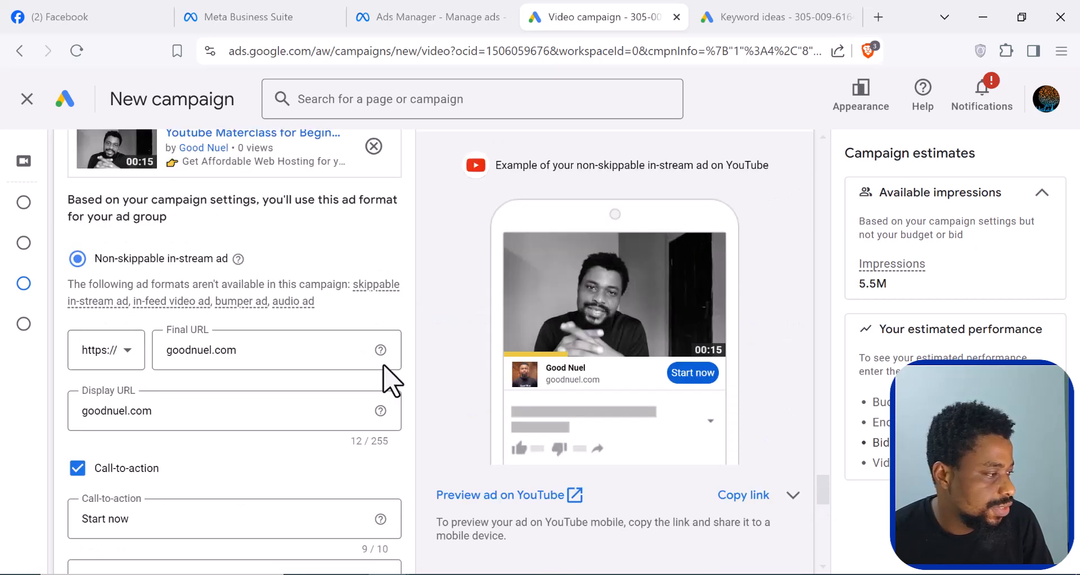
# - Enter "Fruit Cakes at it best" as the headline for the call-to-action
pyautogui.scroll(-2, 371, 368)
pyautogui.scroll(-2, 225, 450)
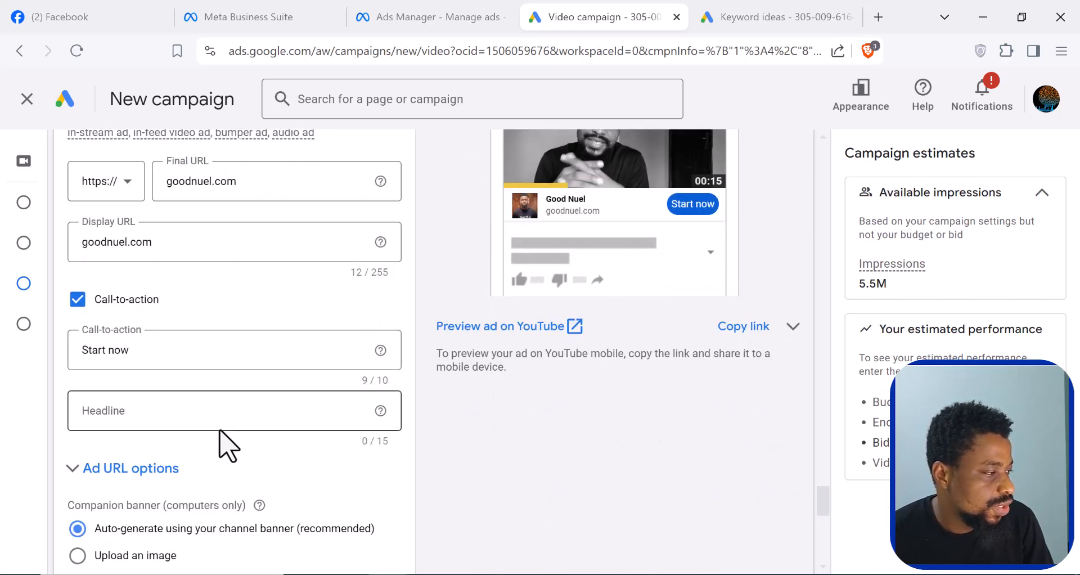
pyautogui.click(171, 417)
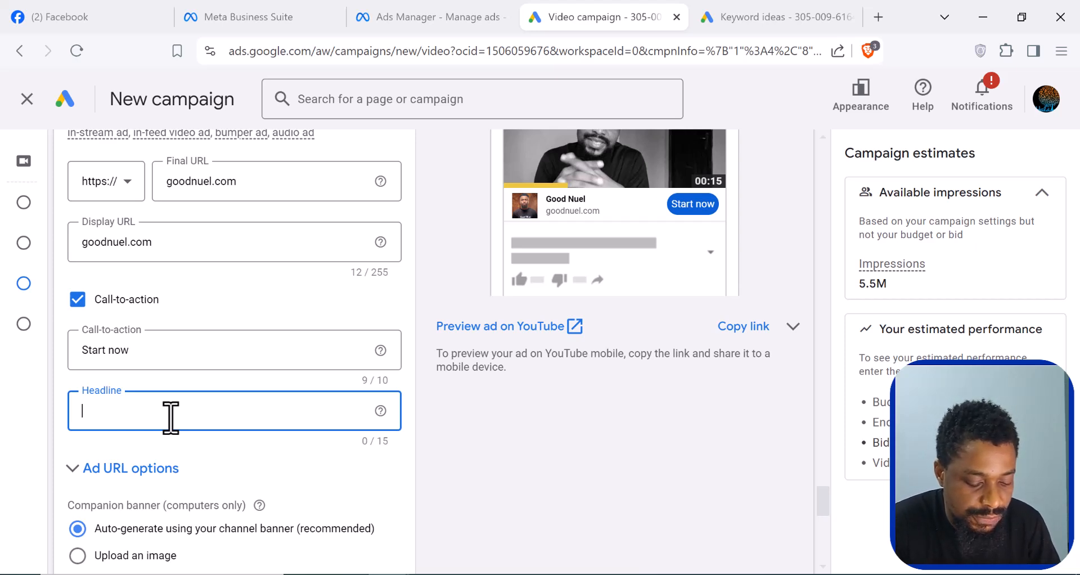
pyautogui.write('Fruit')
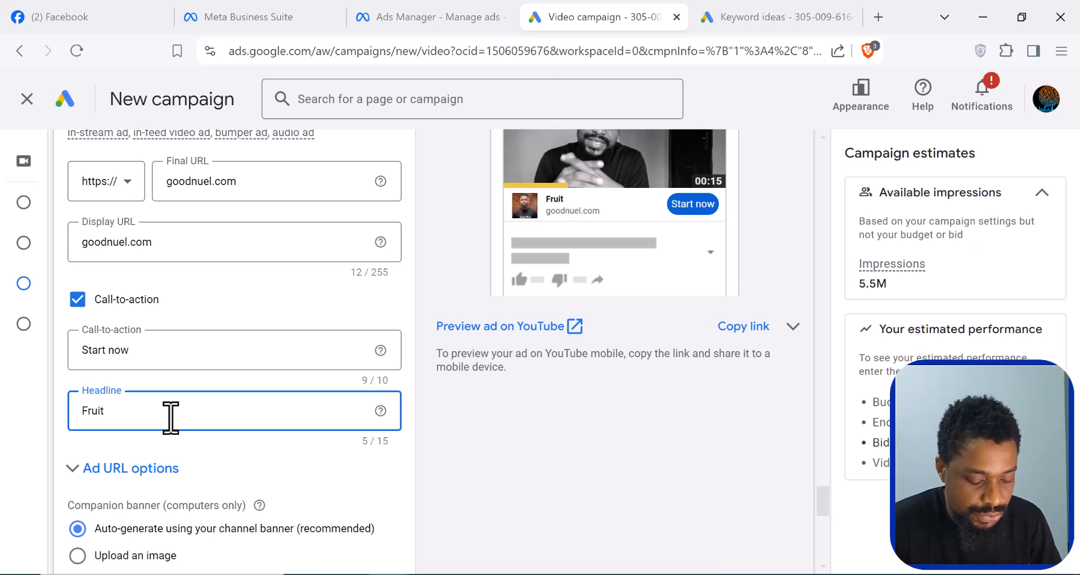
pyautogui.write('Ca')
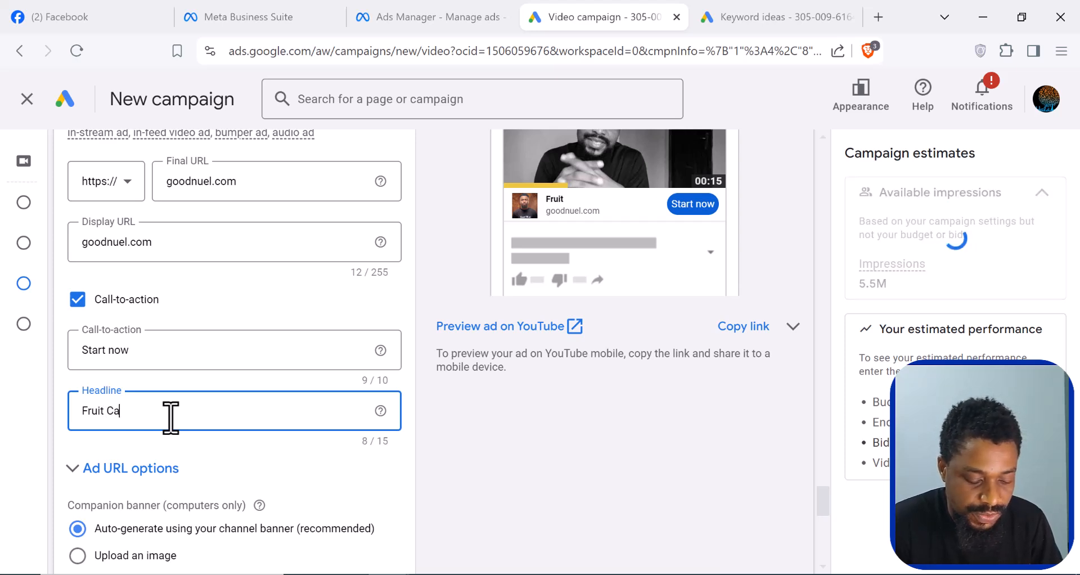
pyautogui.write('kes at a')
pyautogui.press('BackSpace')
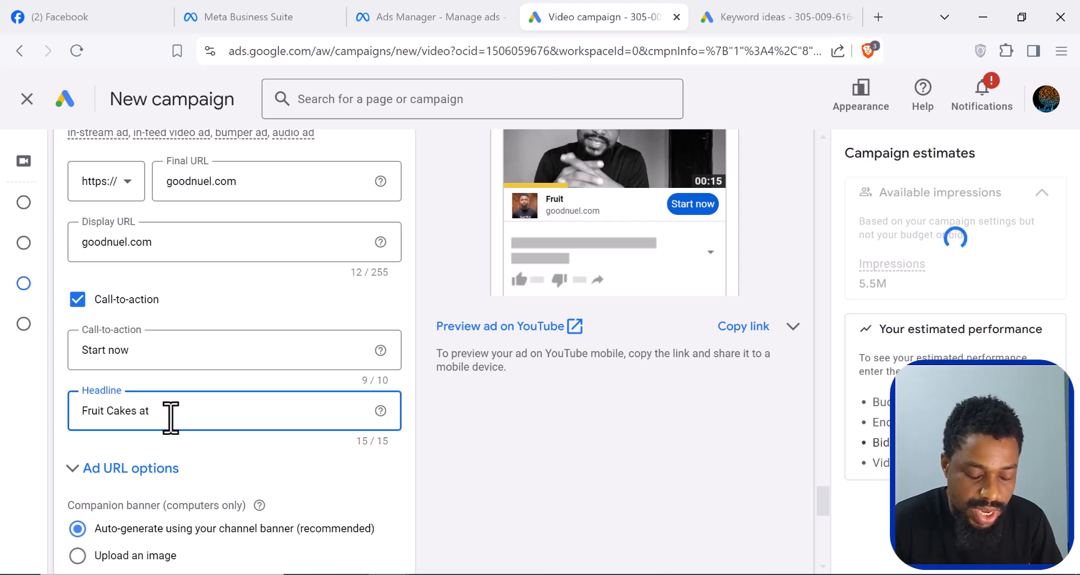
pyautogui.write('it best')
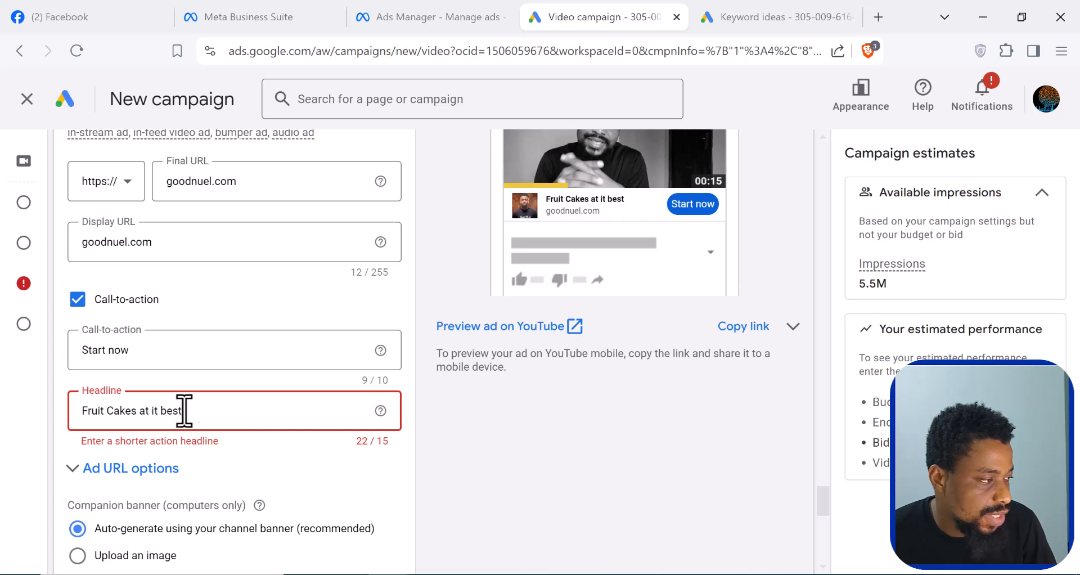
# - Shorten the call-to-action headline to "Fruit Cakes"
pyautogui.moveTo(140, 411); pyautogui.dragTo(234, 411)
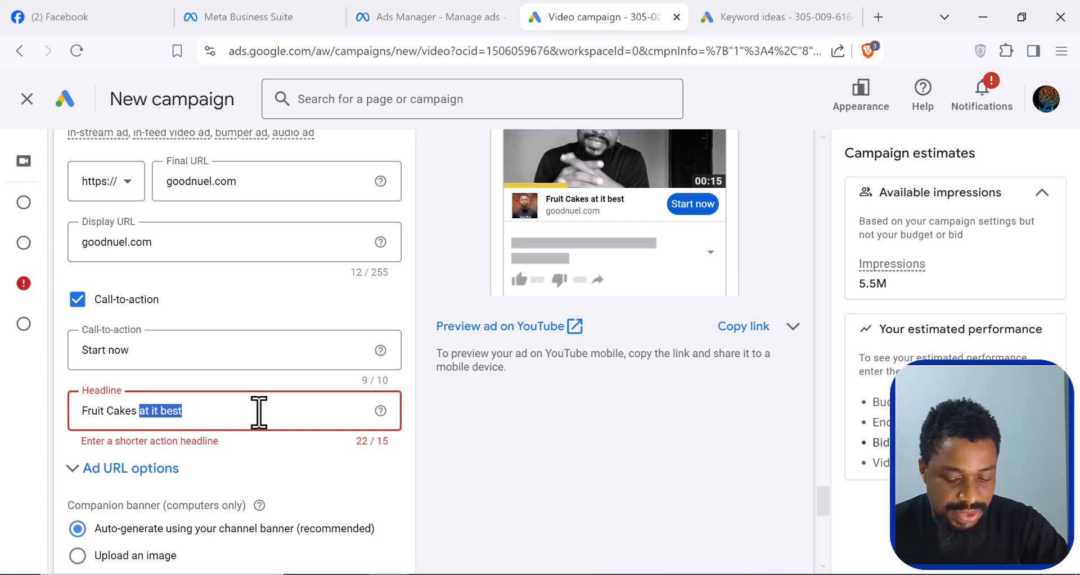
pyautogui.press('BackSpace')
pyautogui.press('BackSpace')
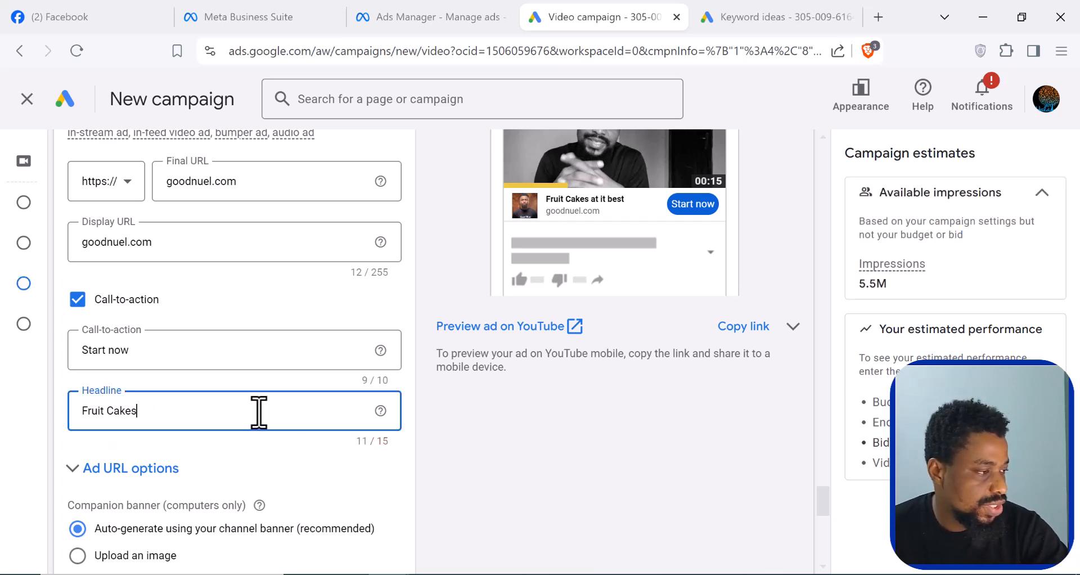
# - Review the ad URL options for tracking template, final URL suffix and customised parameters, and collapse them without entering anything
pyautogui.scroll(-2, 326, 440)
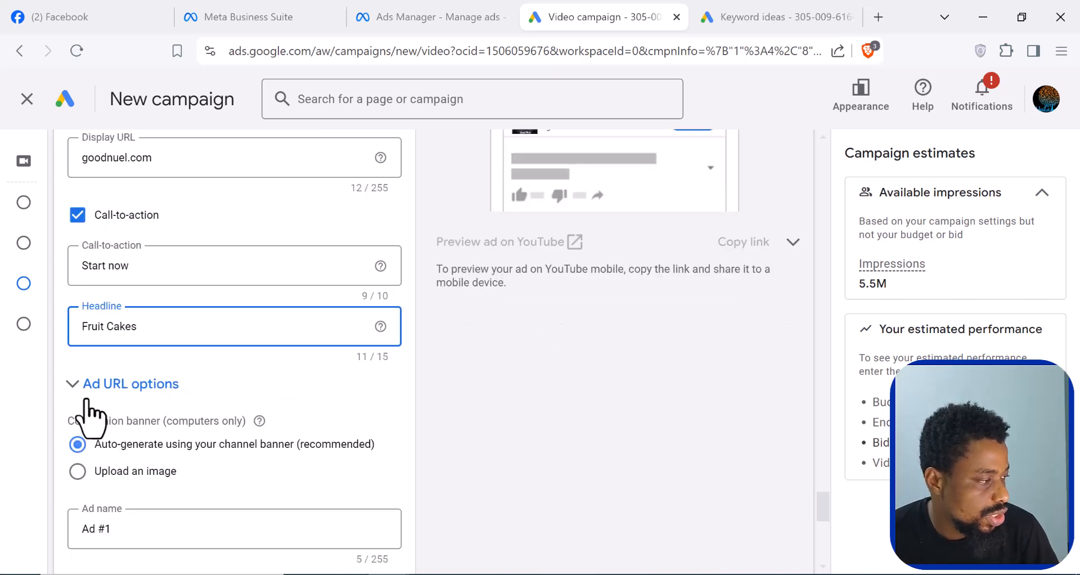
pyautogui.scroll(-2, 176, 415)
pyautogui.scroll(-2, 181, 412)
pyautogui.scroll(2, 187, 426)
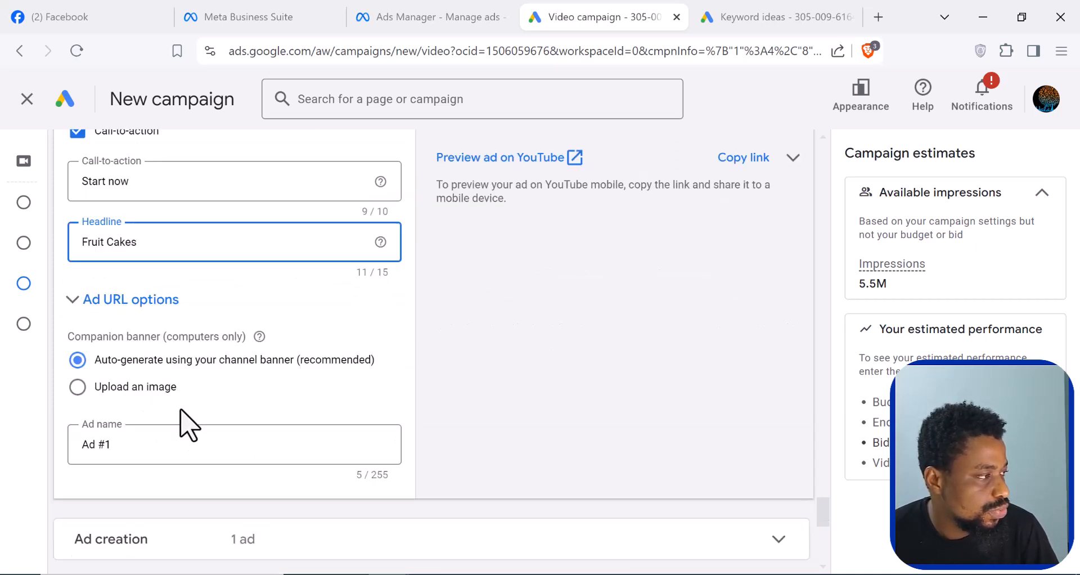
pyautogui.click(76, 301)
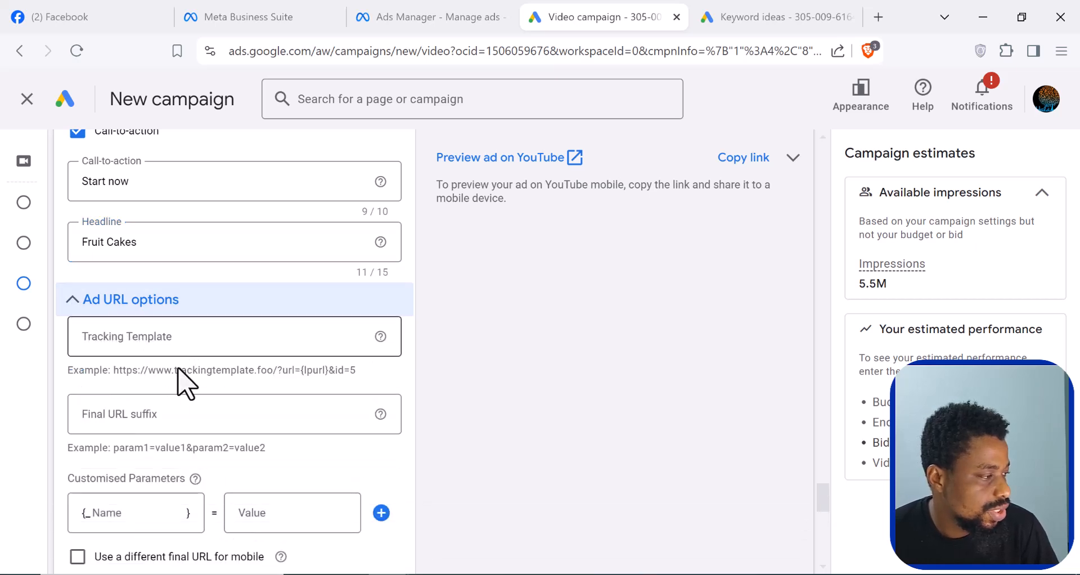
pyautogui.scroll(-2, 157, 422)
pyautogui.scroll(3, 185, 422)
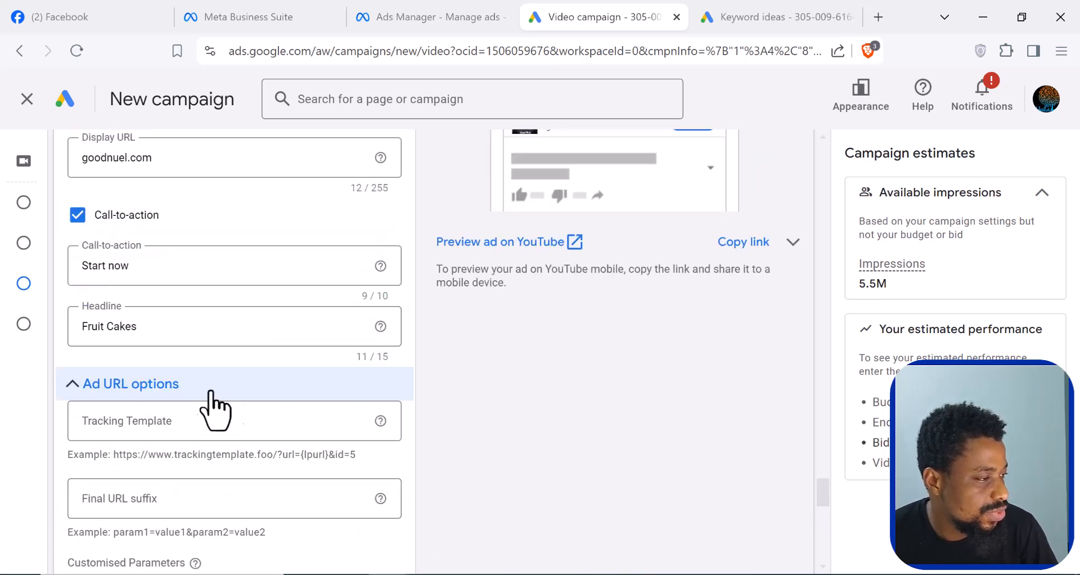
pyautogui.click(74, 394)
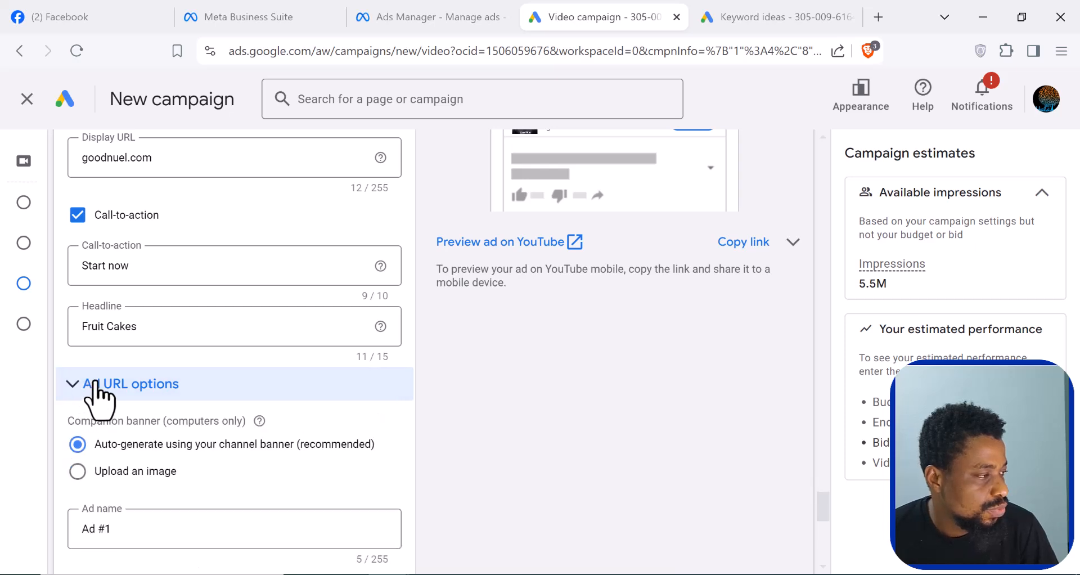
# - Review the ad's text fields and preview, and set the companion banner to use an uploaded image
pyautogui.scroll(2, 287, 377)
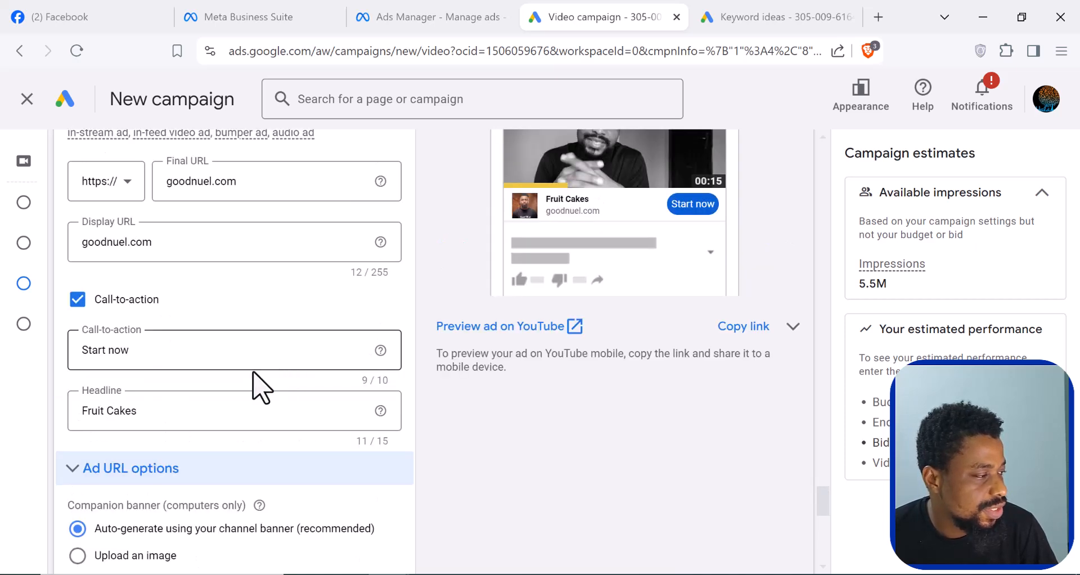
pyautogui.scroll(-3, 191, 434)
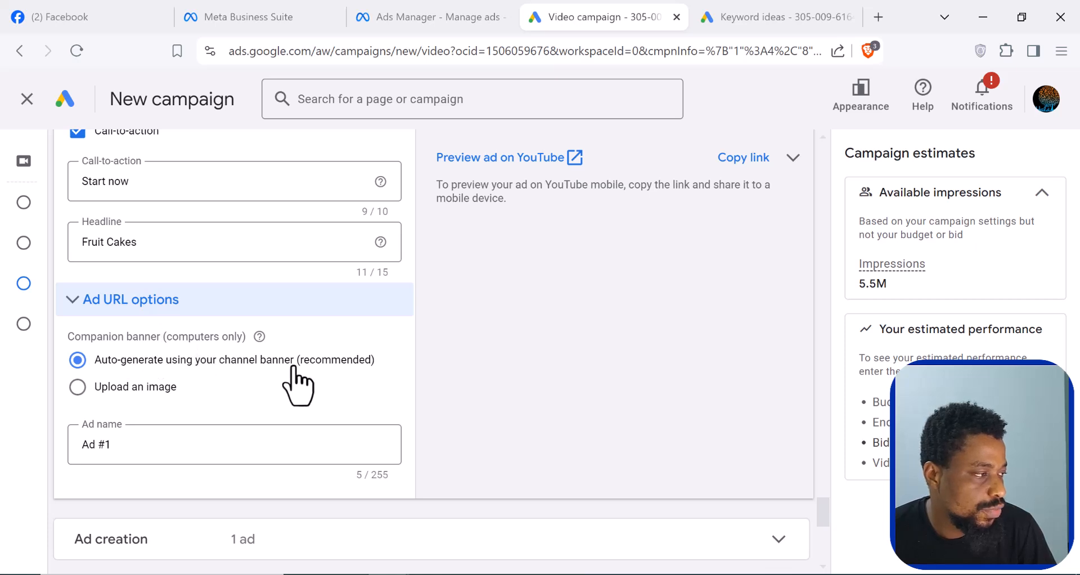
pyautogui.scroll(1, 332, 383)
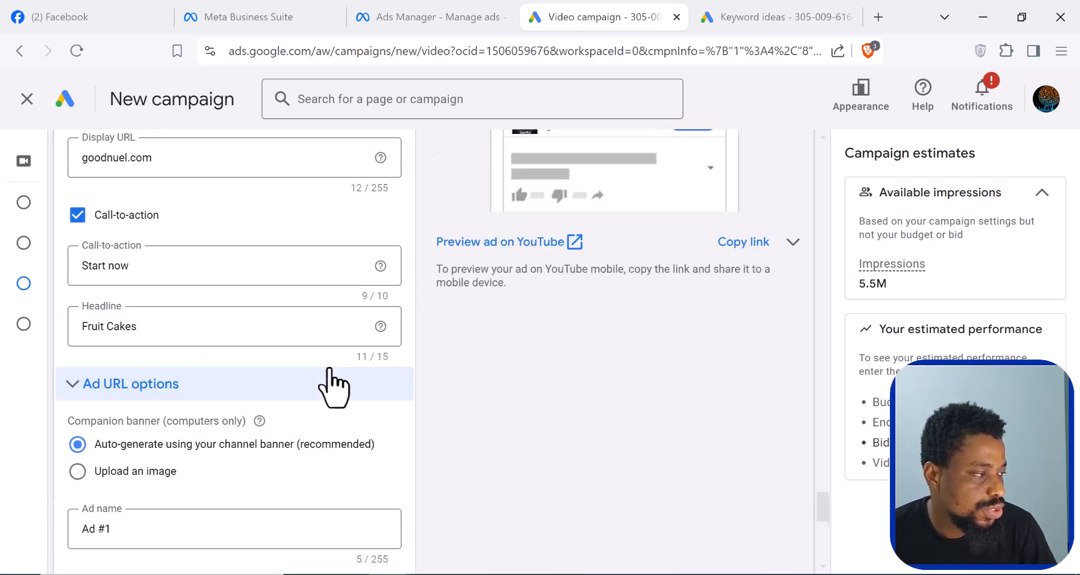
pyautogui.scroll(2, 332, 388)
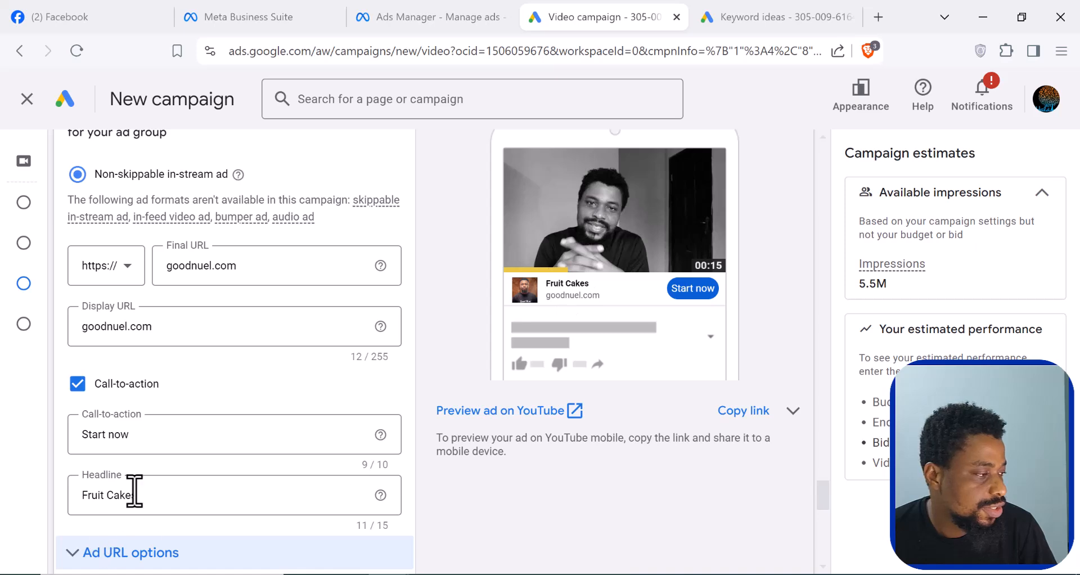
pyautogui.scroll(-2, 126, 511)
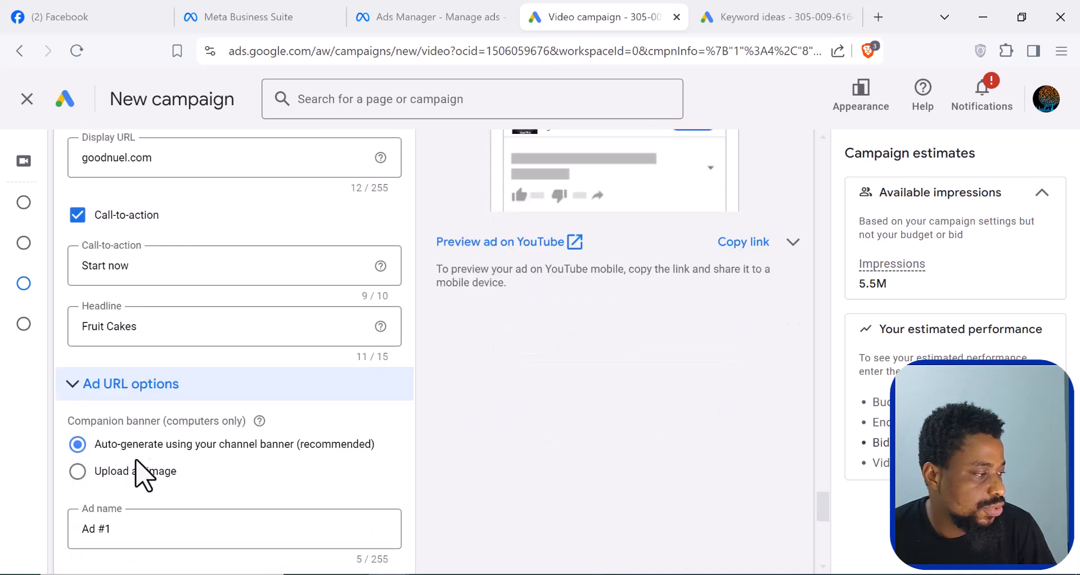
pyautogui.click(77, 471)
pyautogui.scroll(3, 194, 506)
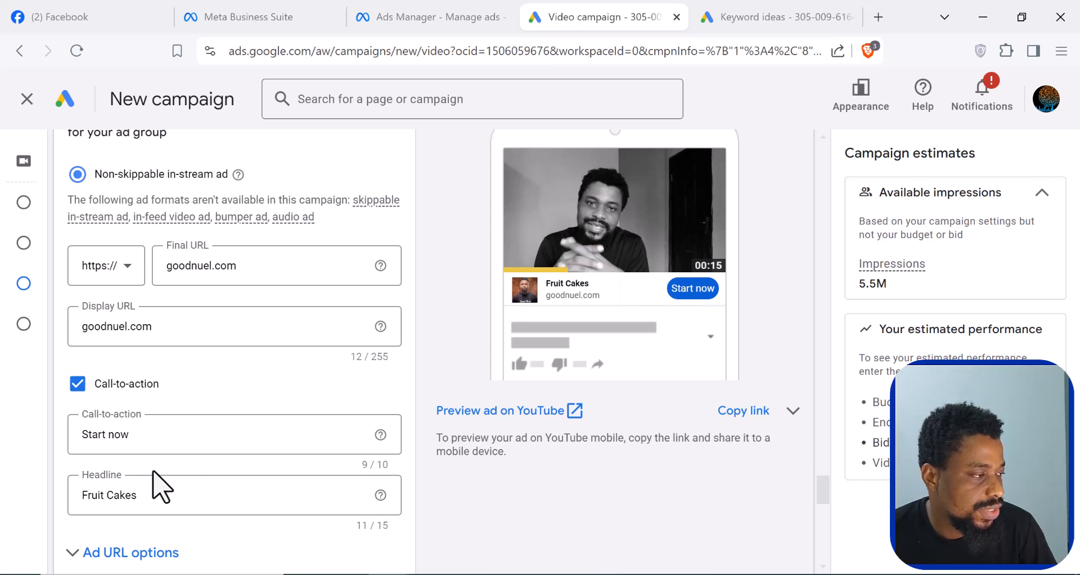
# - Switch the companion banner to be auto-generated using the channel banner
pyautogui.scroll(-2, 193, 472)
pyautogui.scroll(-2, 120, 482)
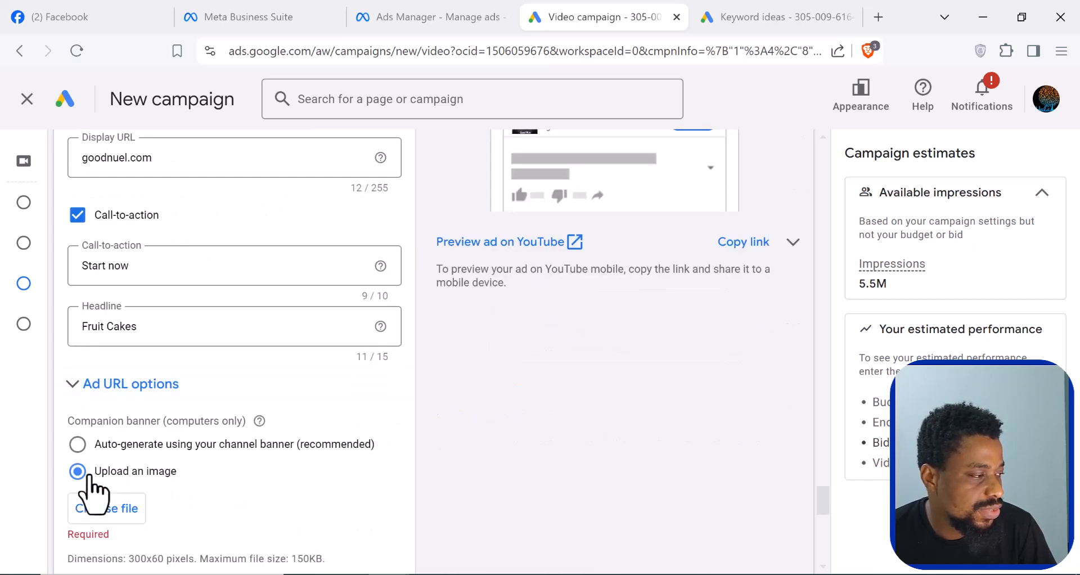
pyautogui.click(78, 445)
# - Set the ad group's target CPM bid to US$0.02
pyautogui.scroll(-5, 253, 478)
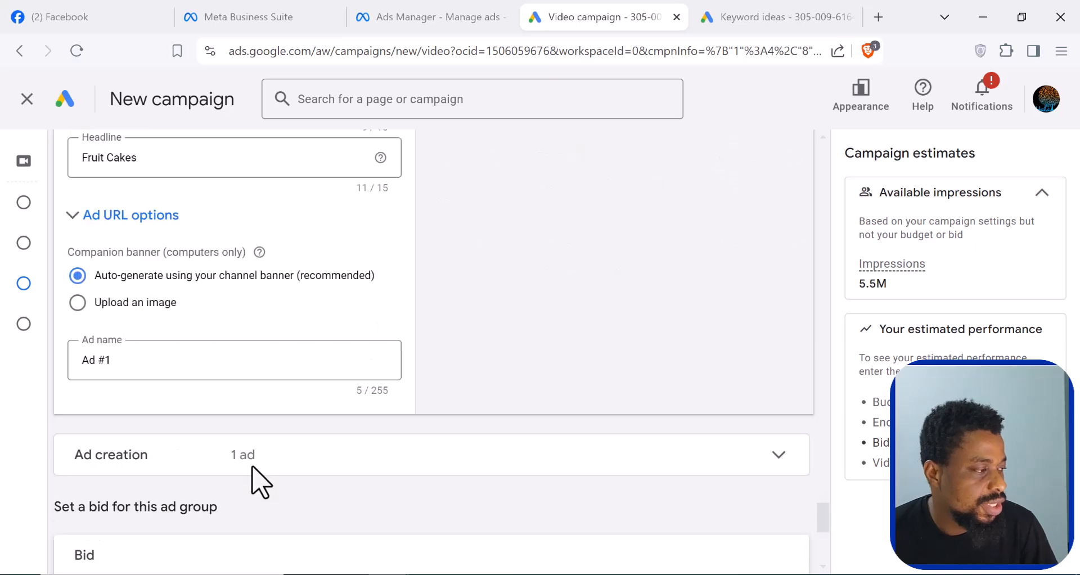
pyautogui.scroll(-3, 135, 483)
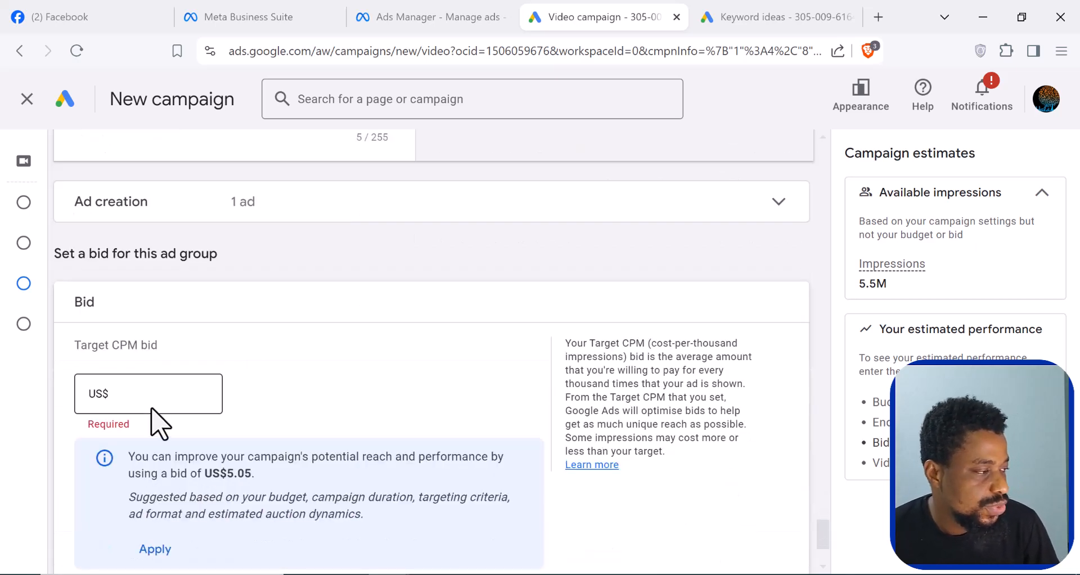
pyautogui.click(161, 393)
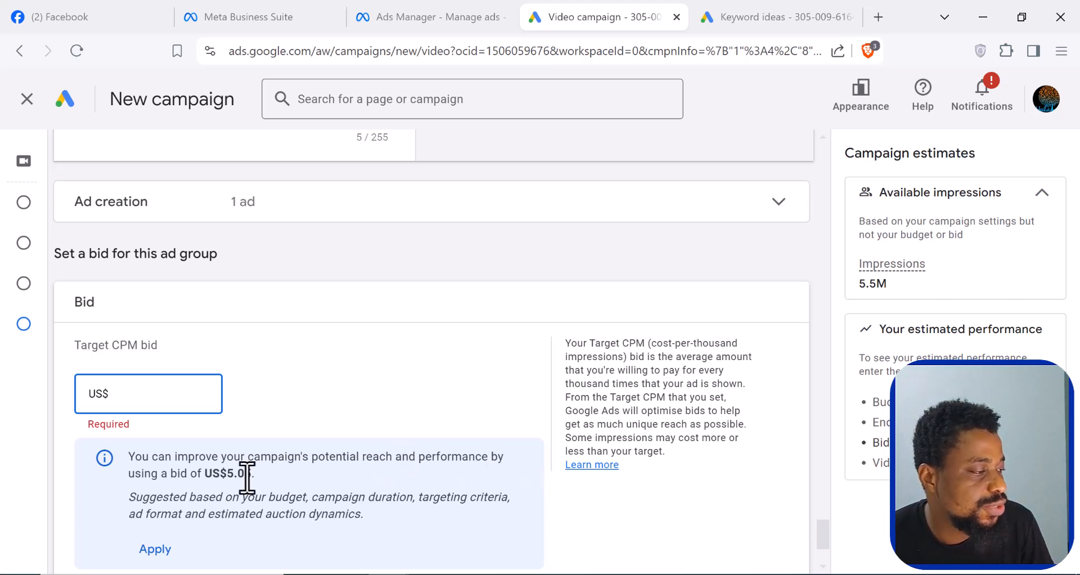
pyautogui.scroll(-2, 247, 477)
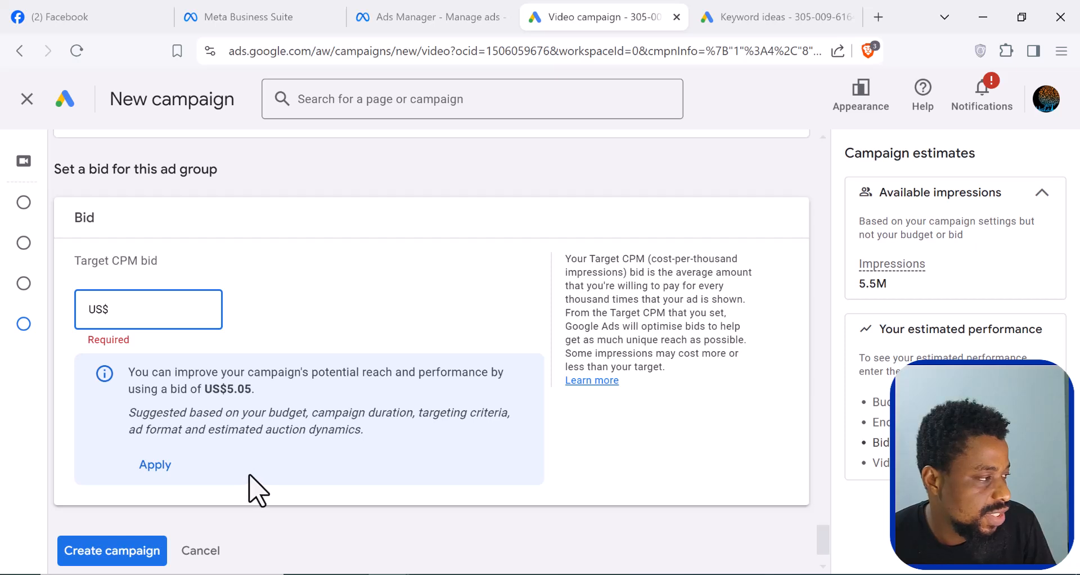
pyautogui.scroll(2, 249, 477)
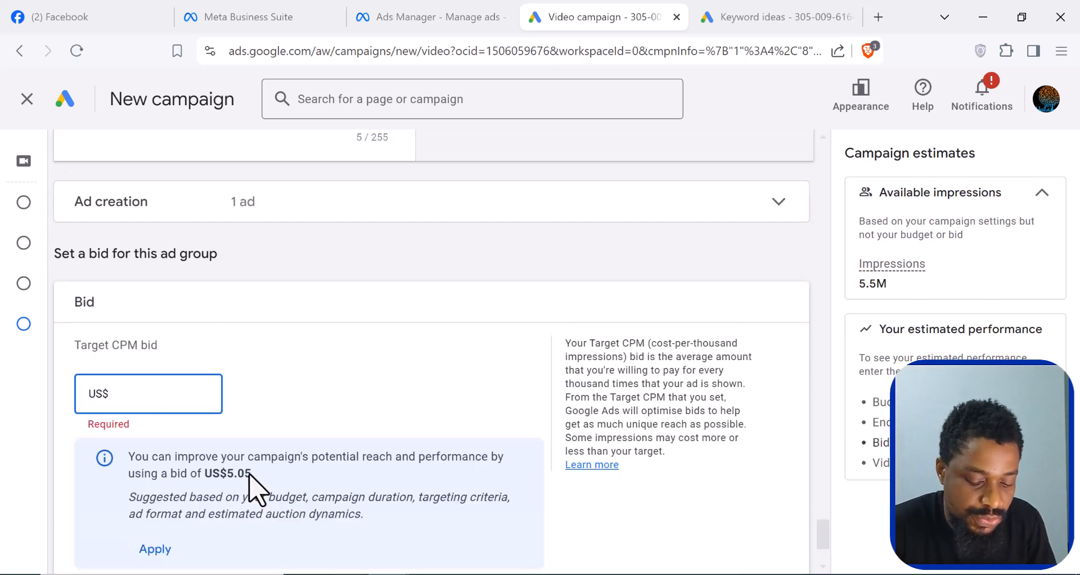
pyautogui.write('0')
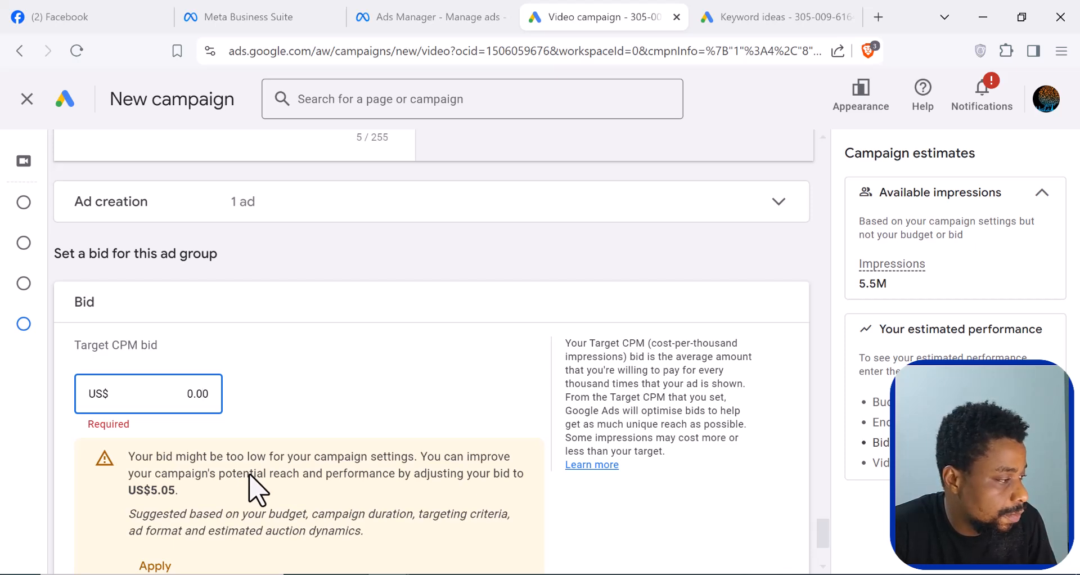
pyautogui.press('Right')
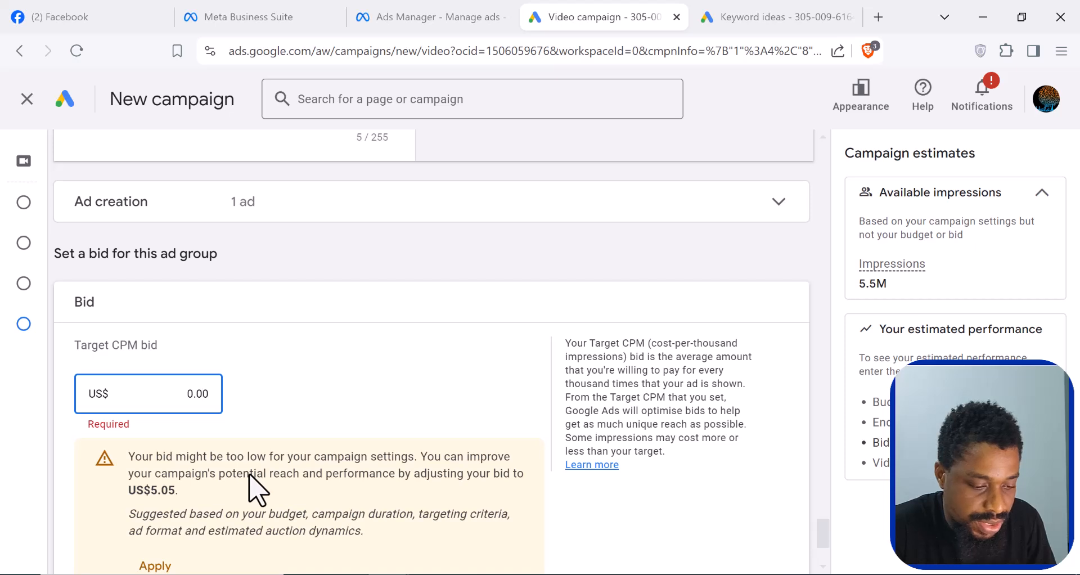
pyautogui.press('BackSpace')
pyautogui.write('2')
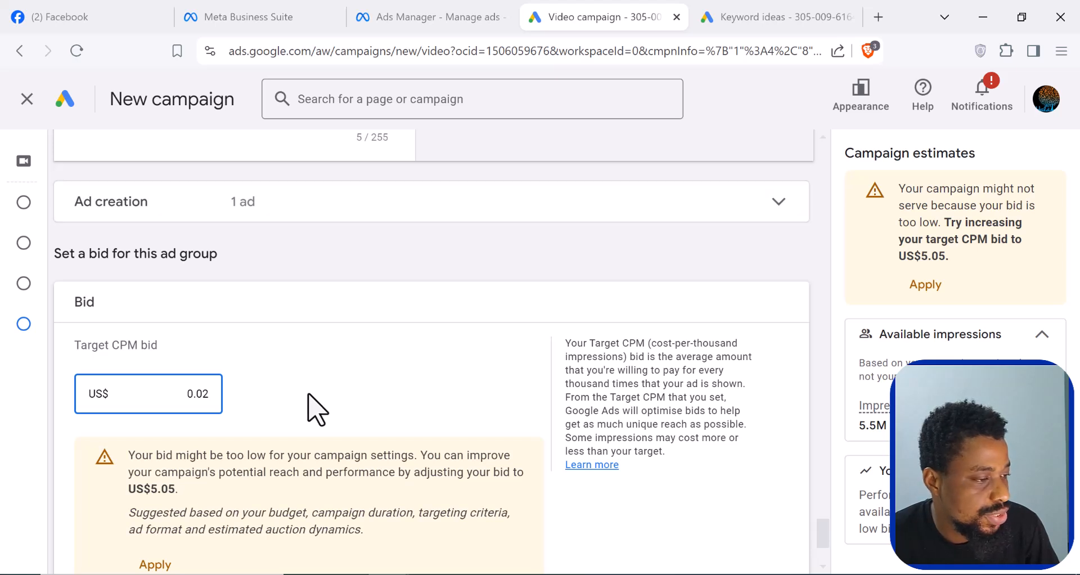
pyautogui.scroll(-1, 315, 404)
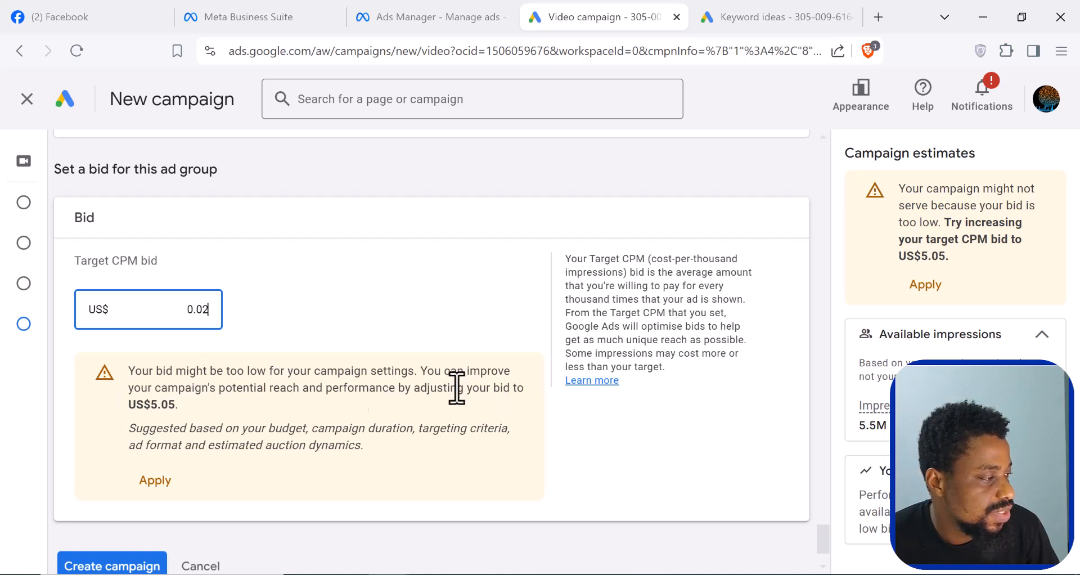
pyautogui.scroll(-1, 214, 356)
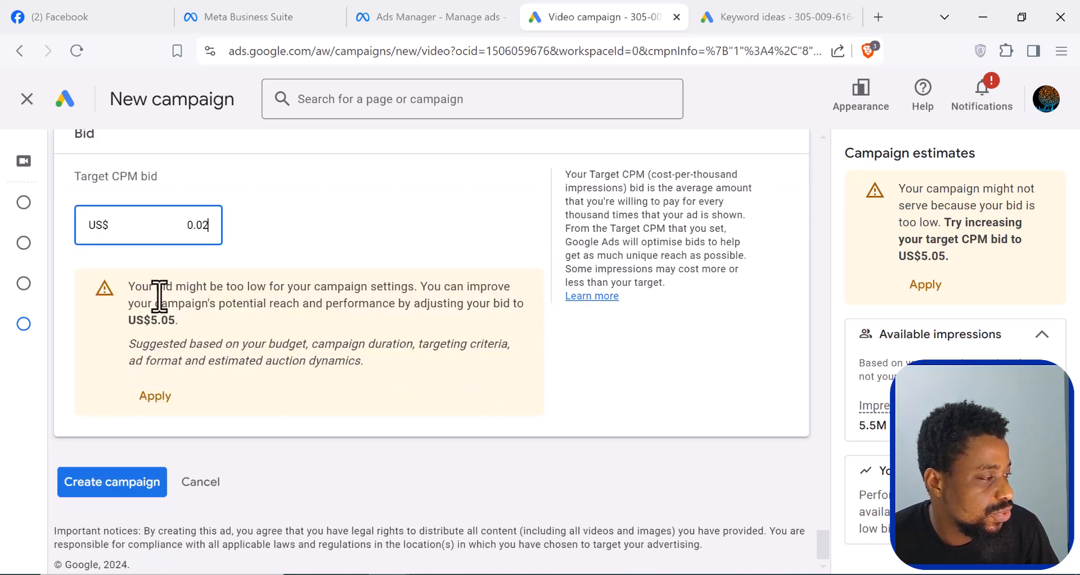